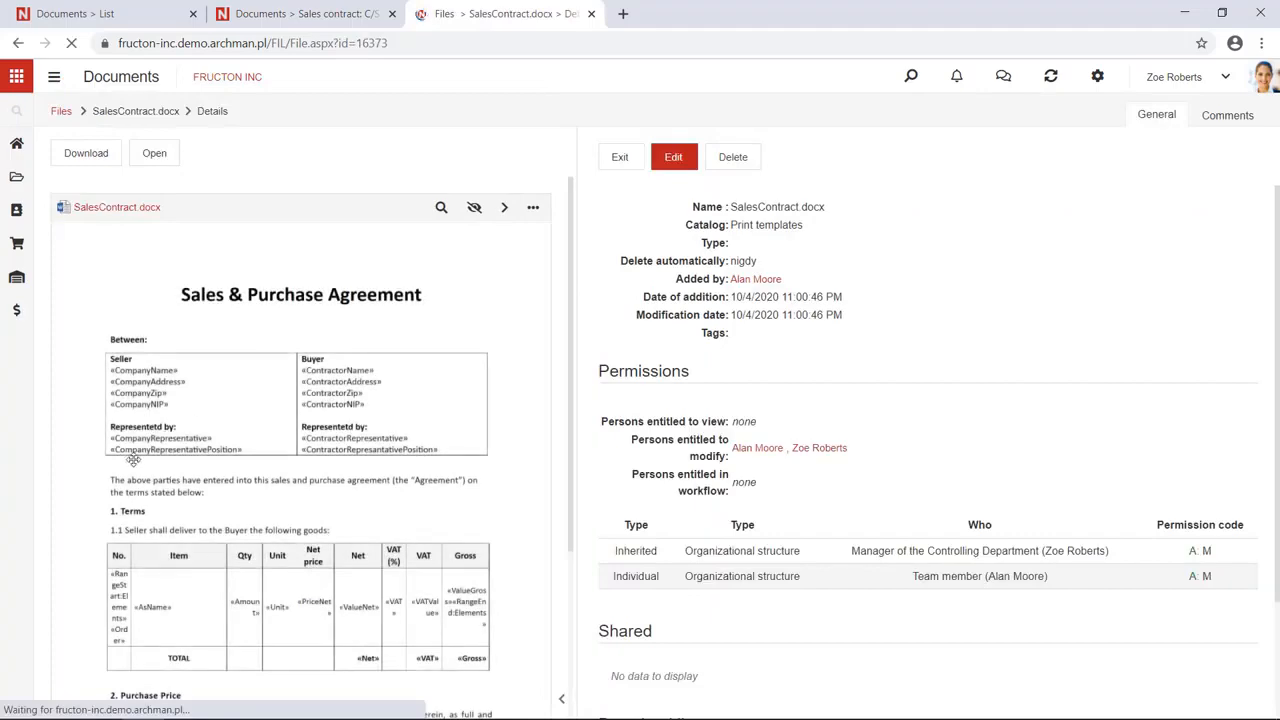
# Open the SalesContract template in Word to view its merge fields such as «CompanyName»
pyautogui.scroll(5, 111, 384)
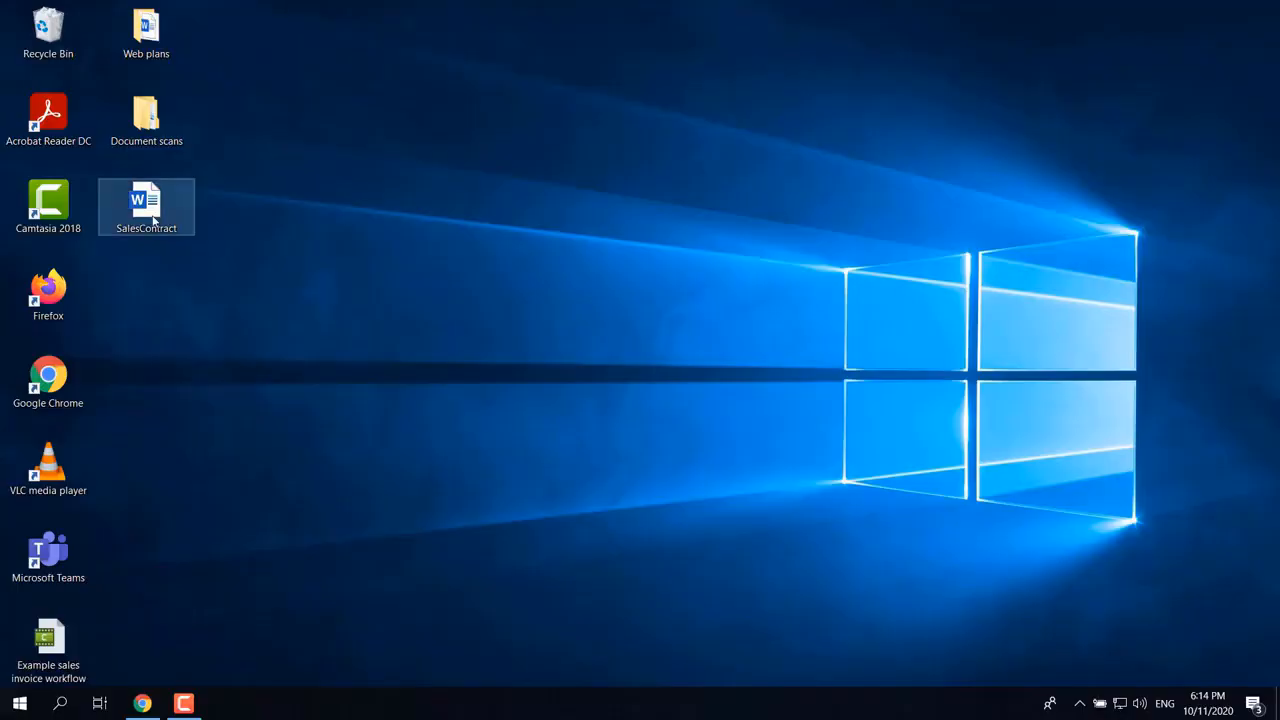
pyautogui.doubleClick(156, 220)
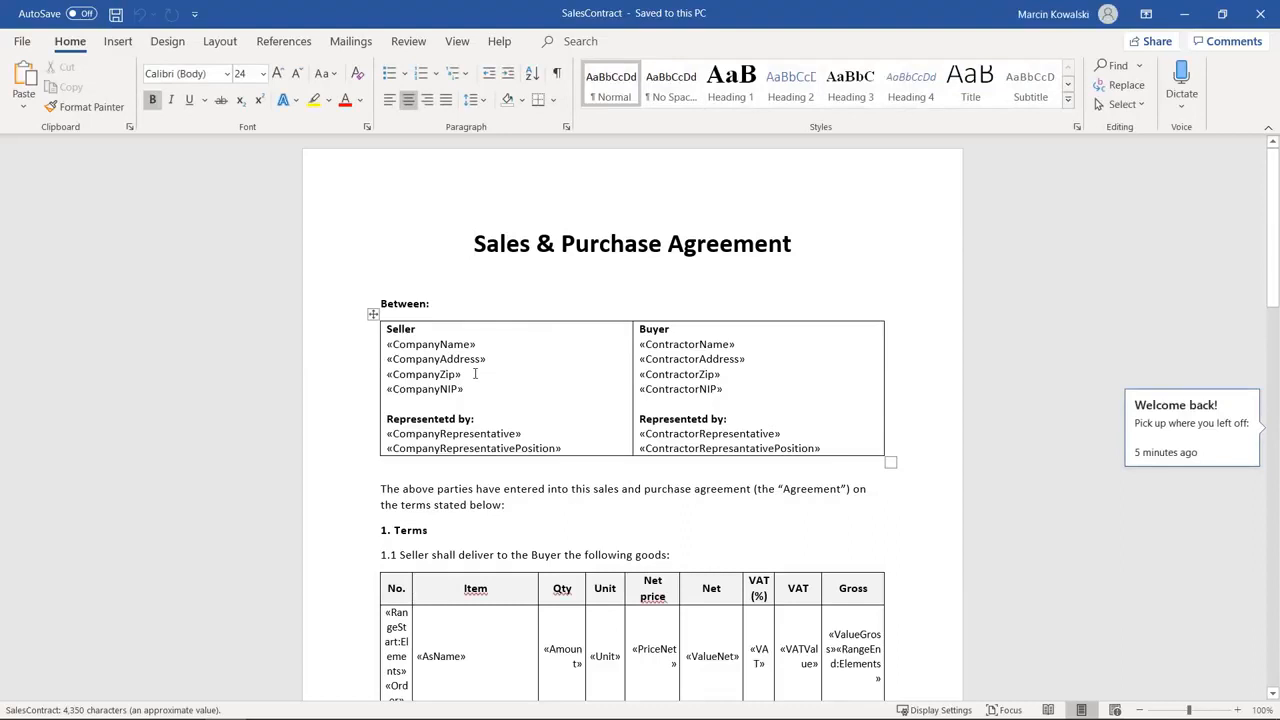
pyautogui.doubleClick(428, 374)
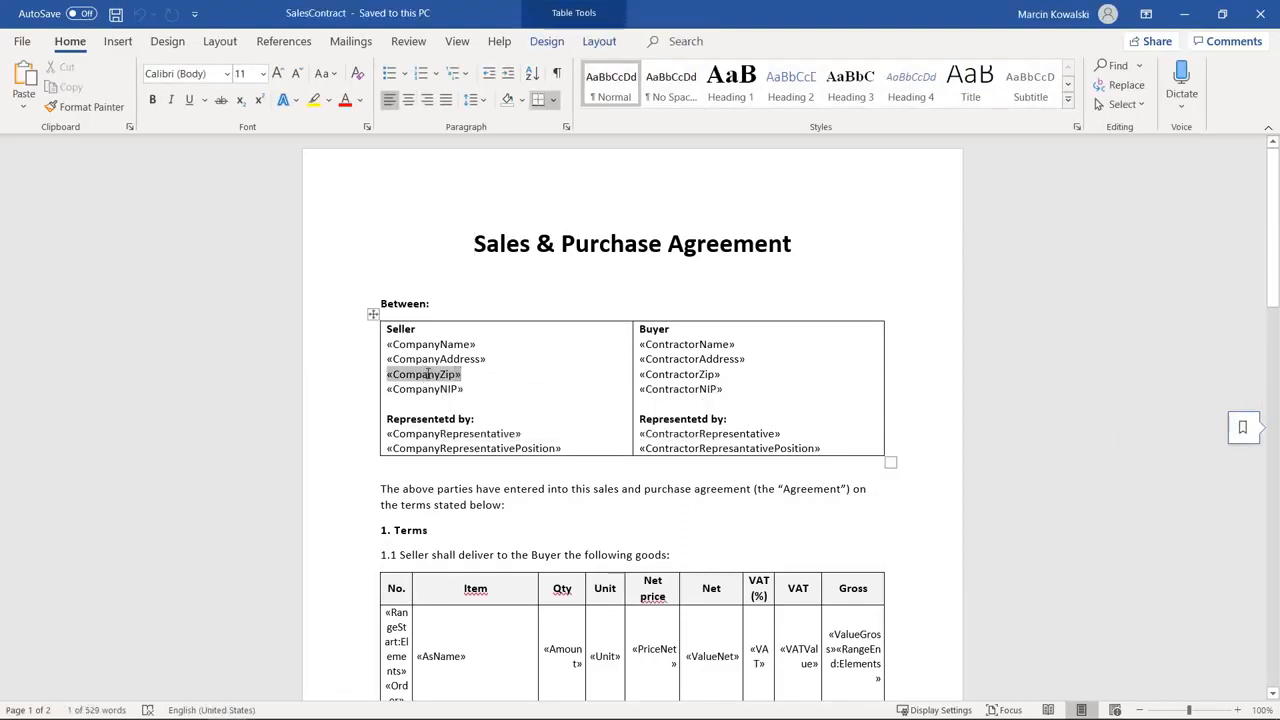
pyautogui.rightClick(428, 374)
pyautogui.click(488, 511)
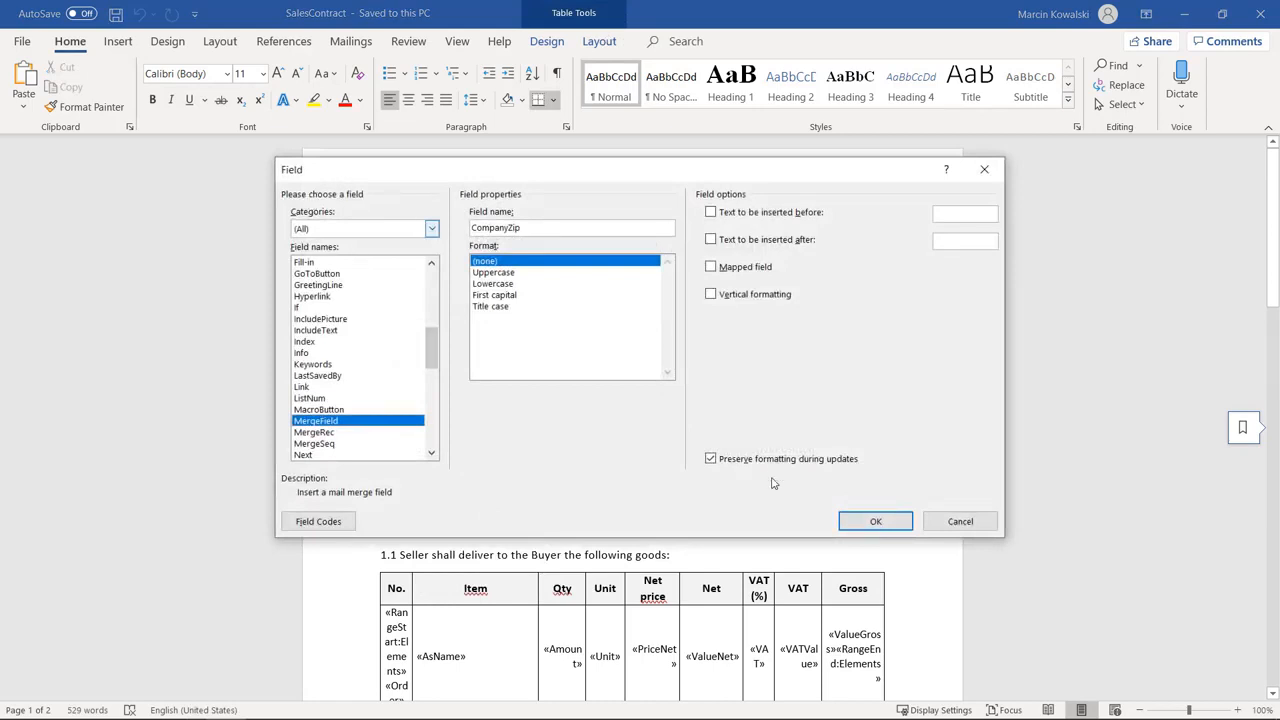
pyautogui.click(955, 523)
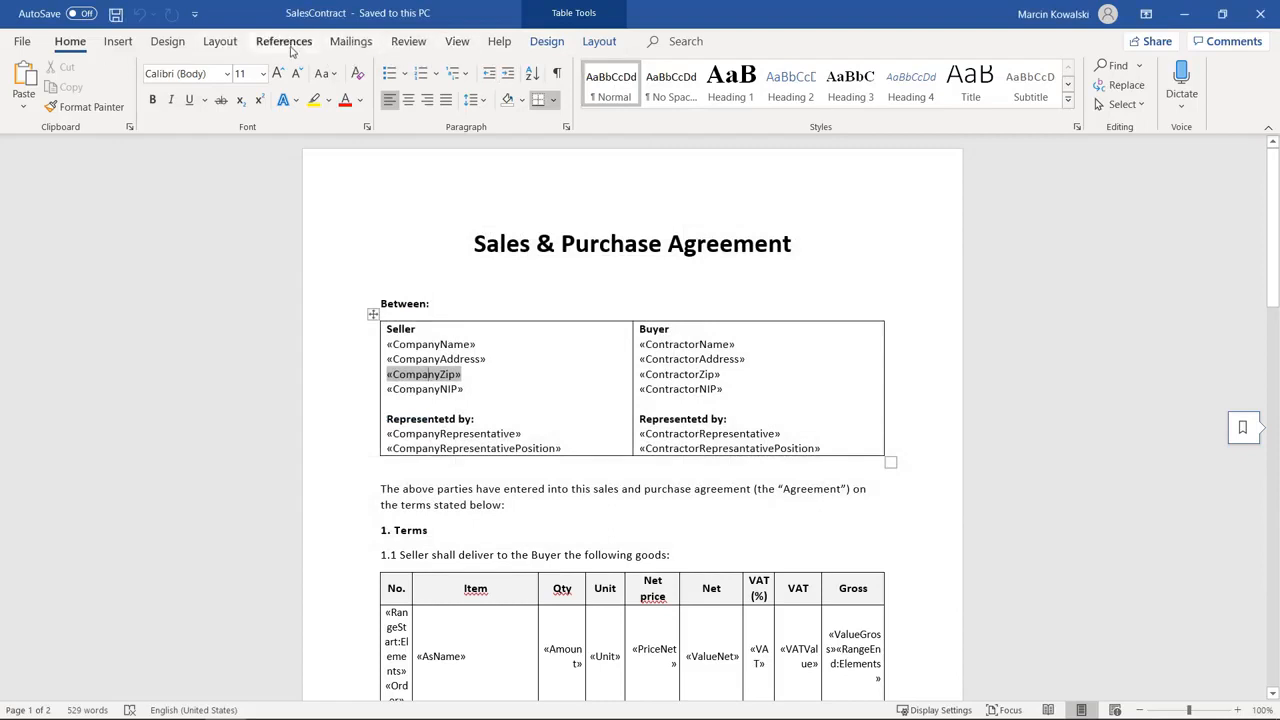
pyautogui.click(117, 44)
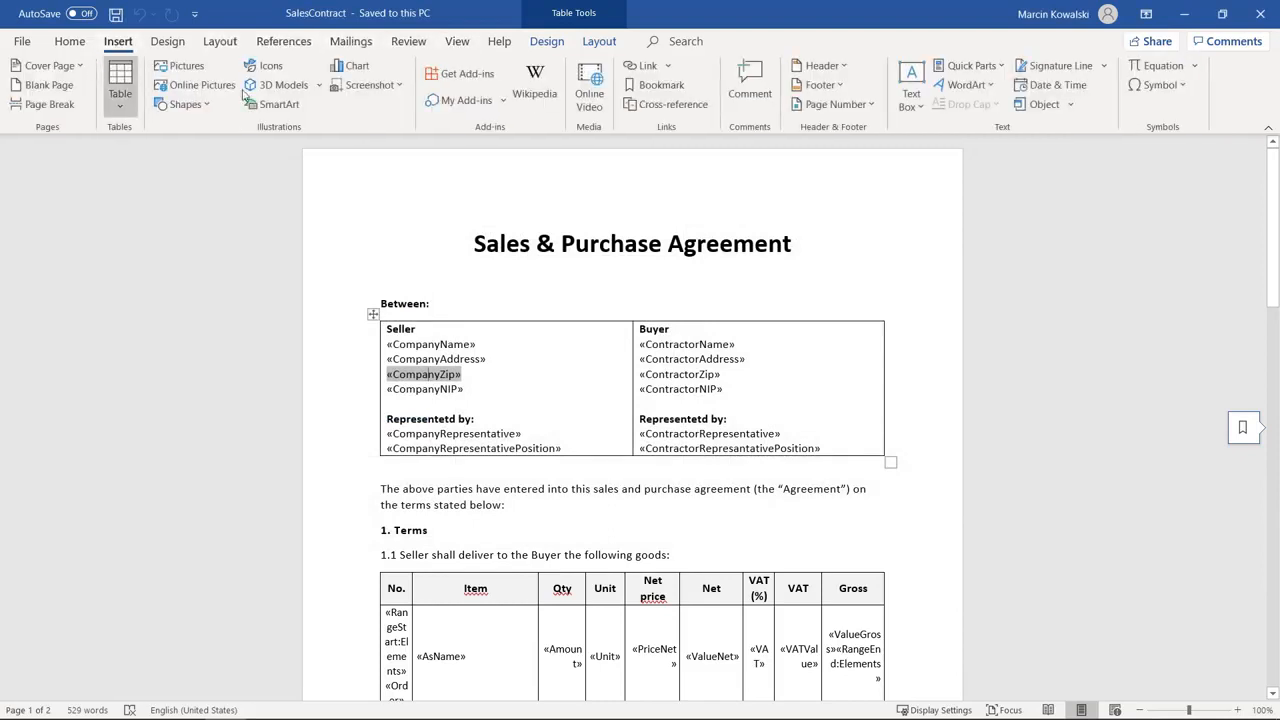
pyautogui.click(981, 66)
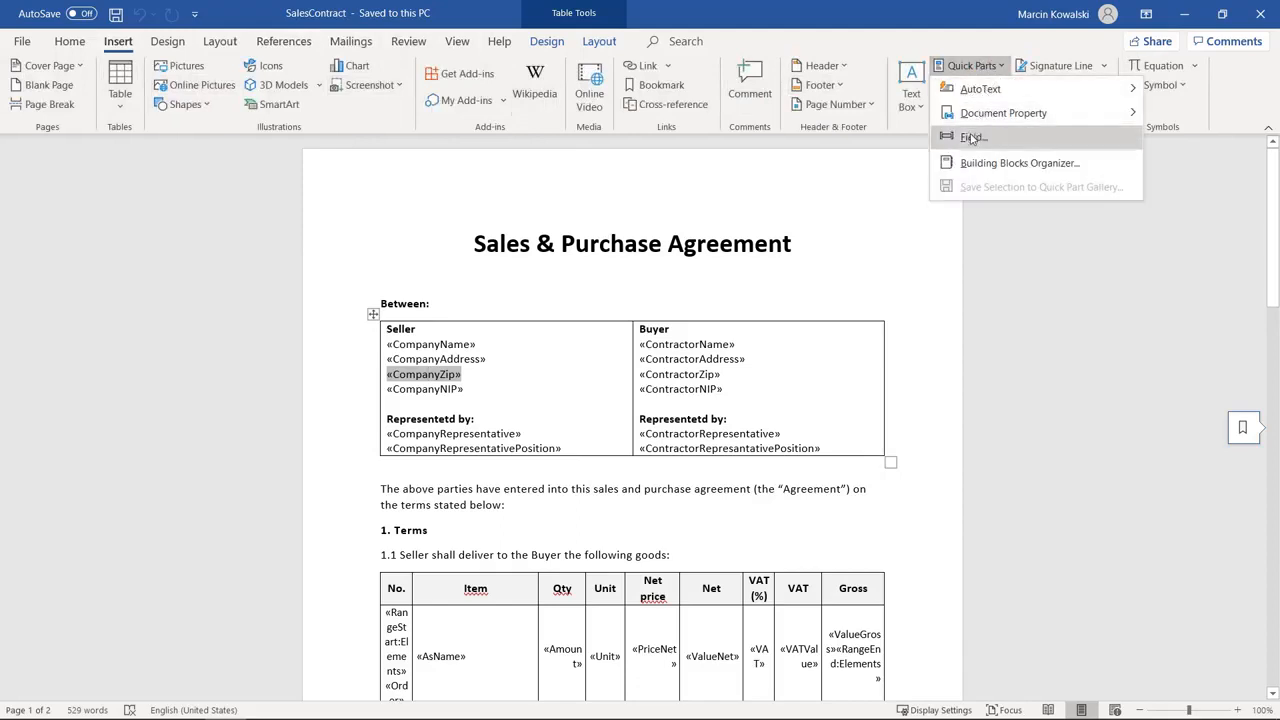
pyautogui.click(970, 137)
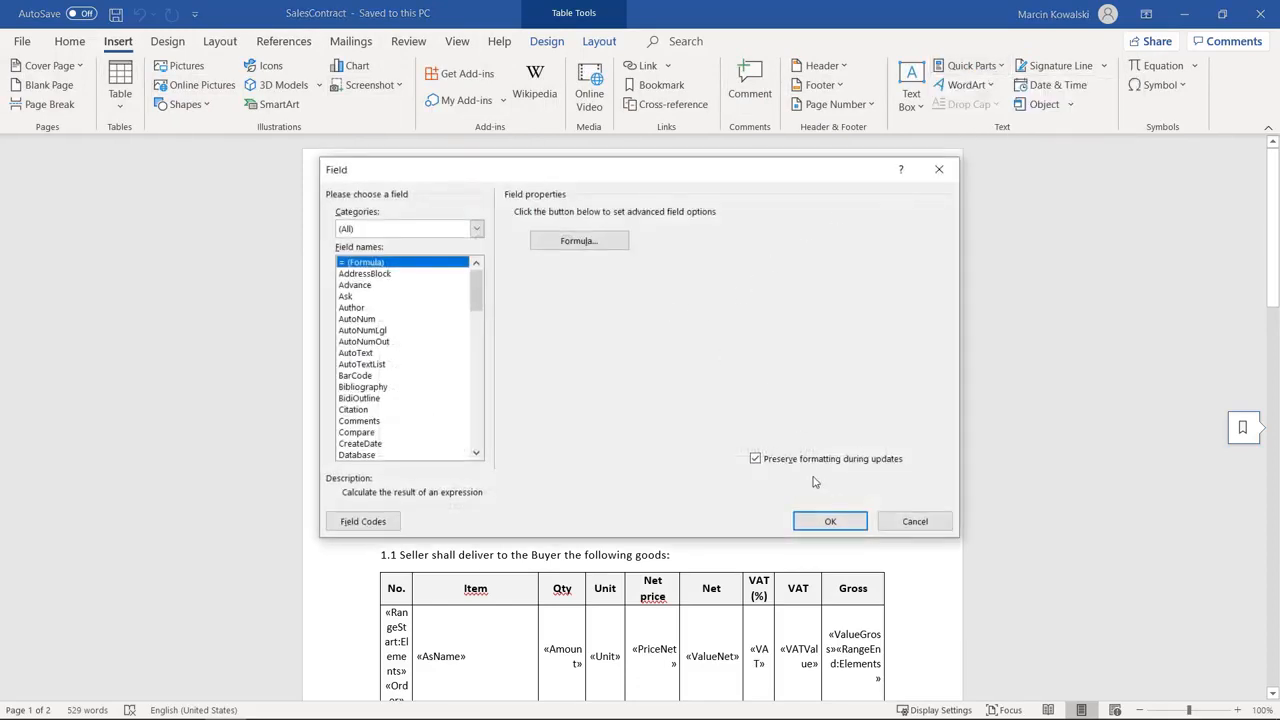
pyautogui.click(915, 521)
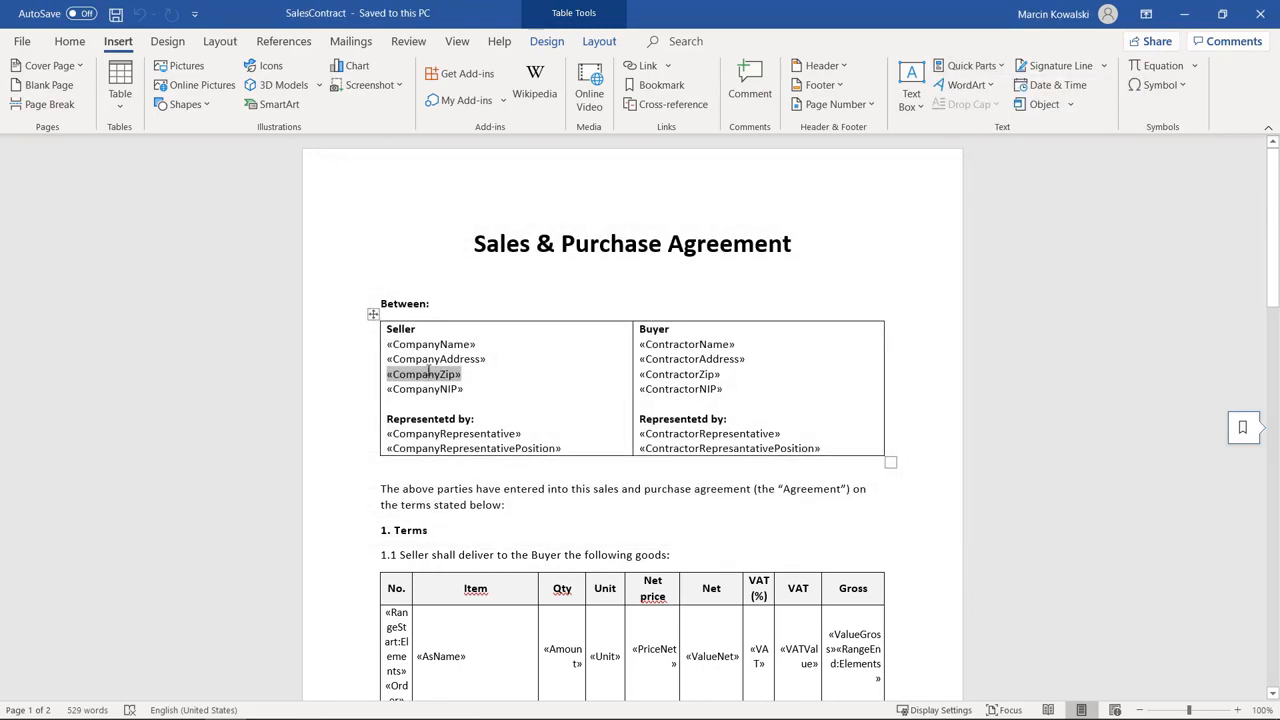
pyautogui.rightClick(425, 375)
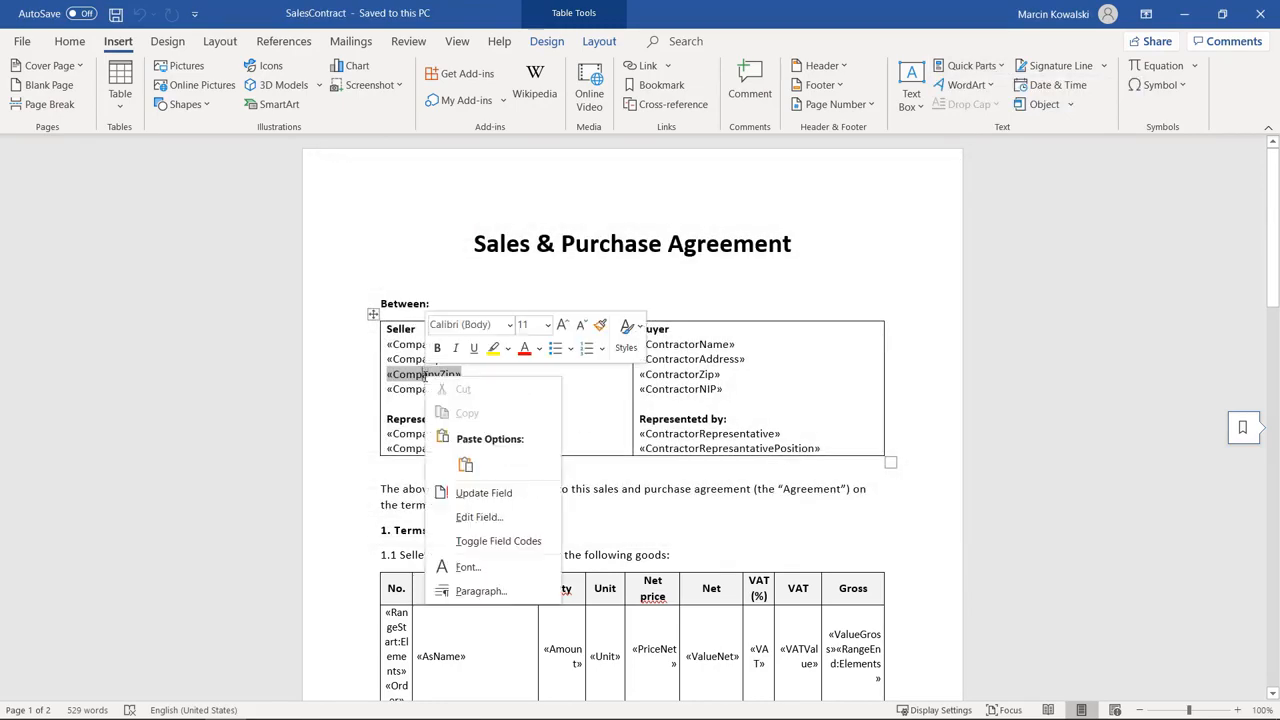
pyautogui.click(490, 517)
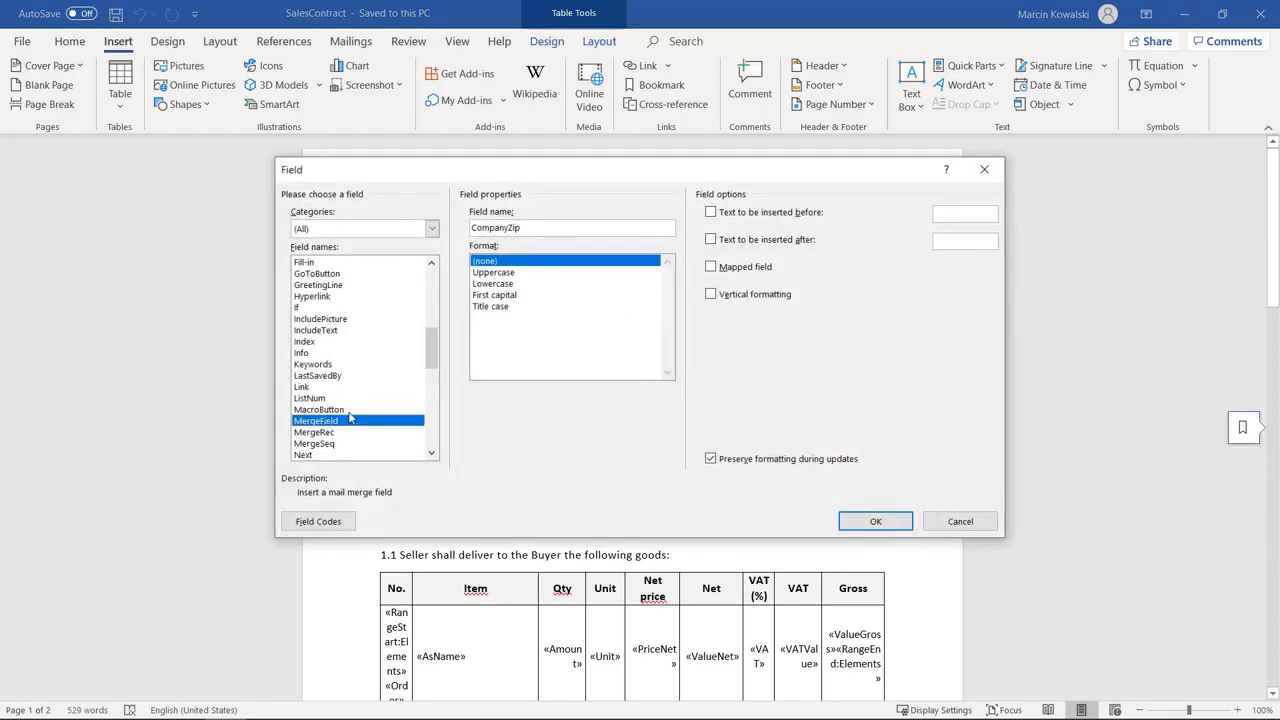
pyautogui.moveTo(521, 227); pyautogui.dragTo(488, 227)
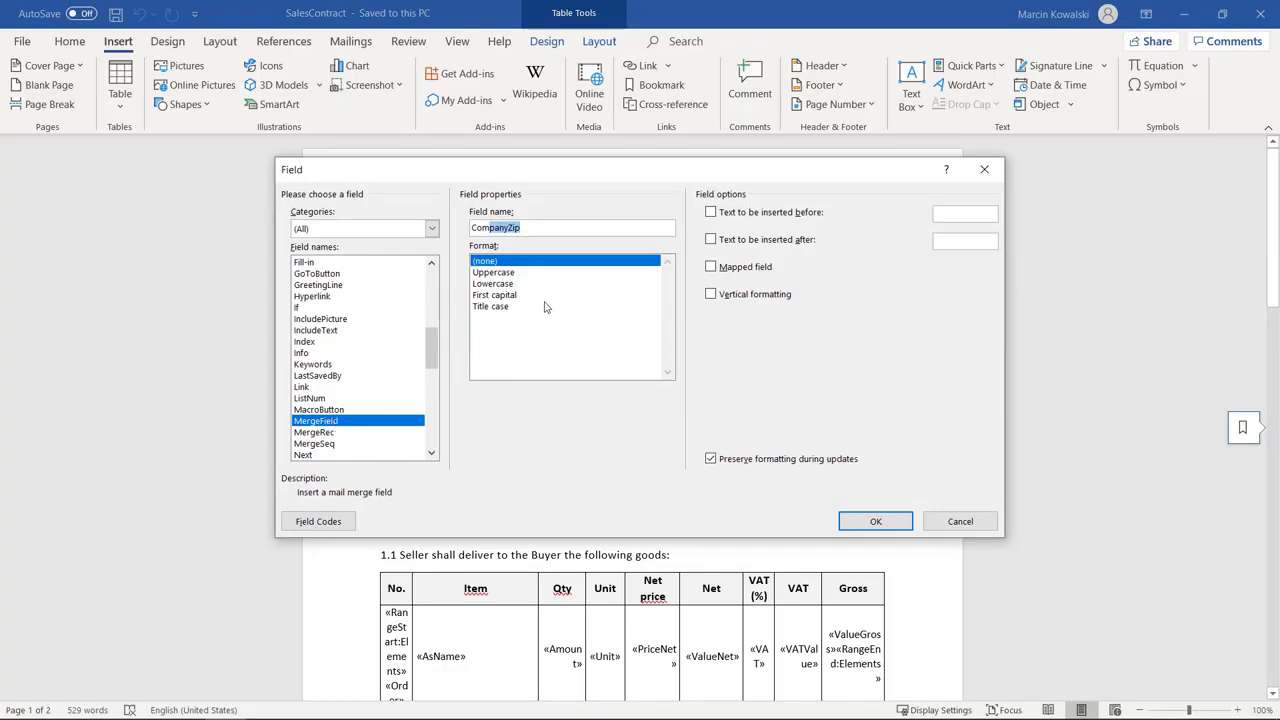
pyautogui.click(525, 227)
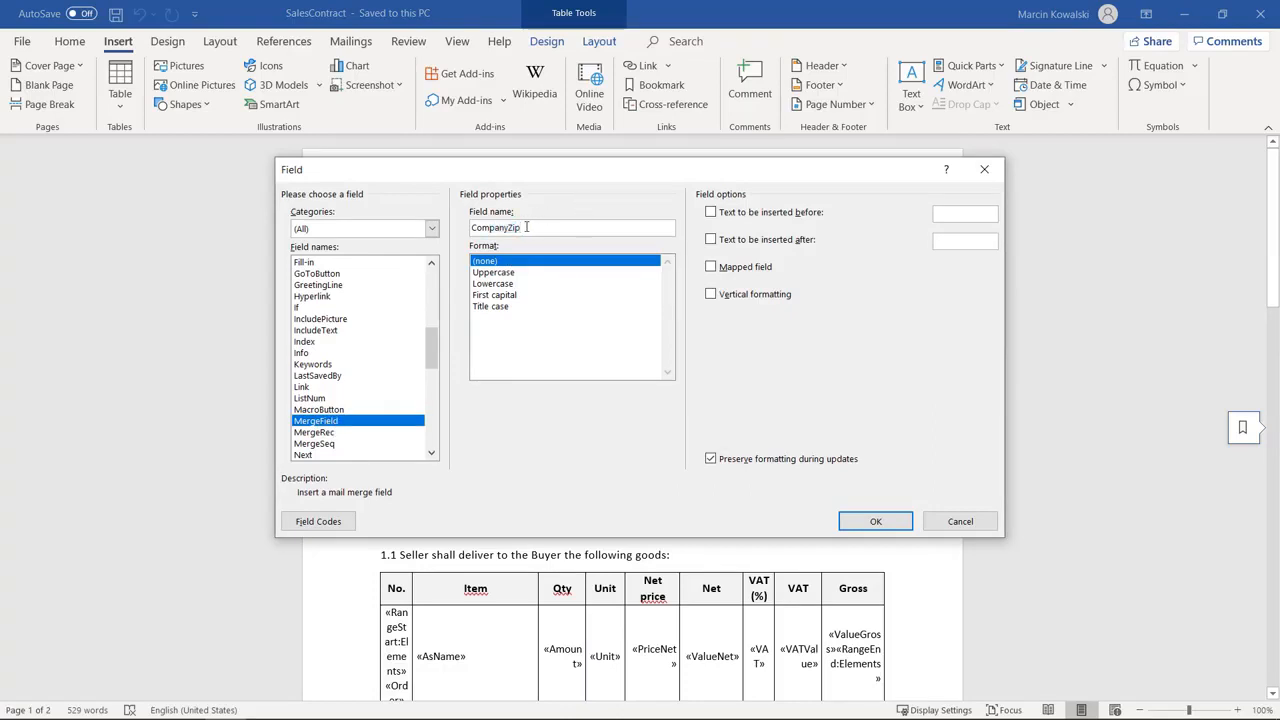
pyautogui.click(945, 522)
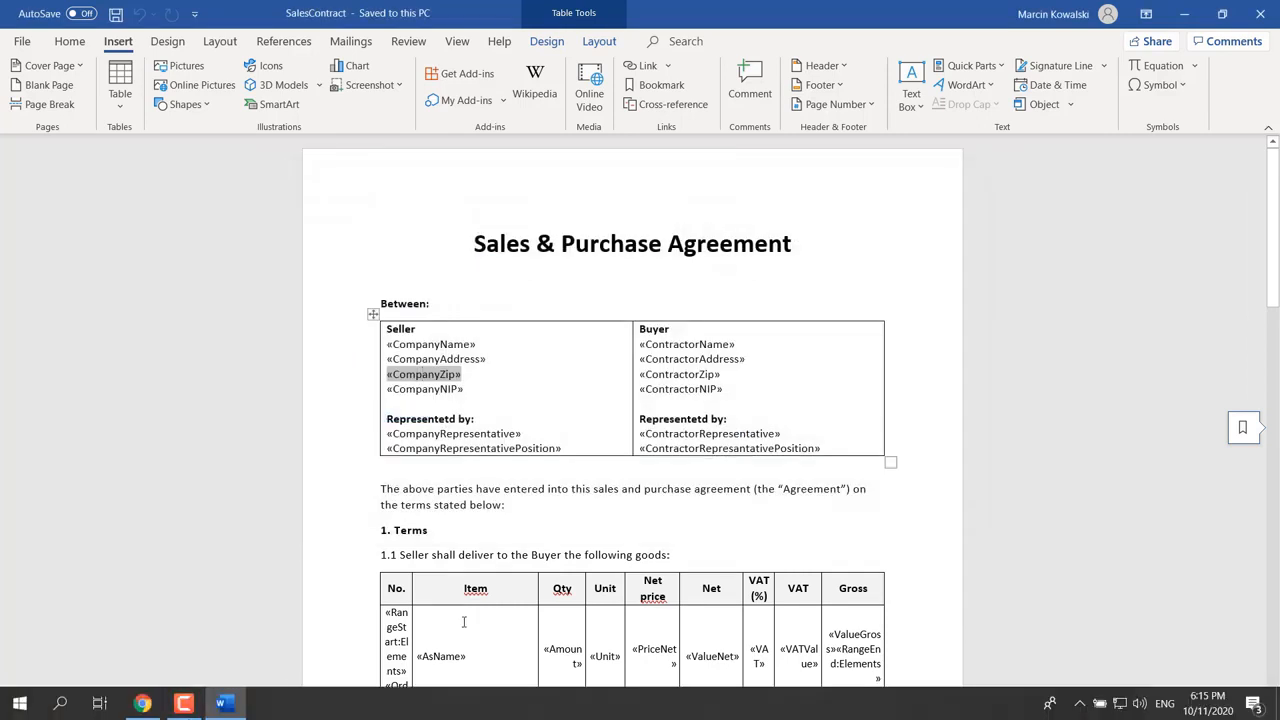
# Open the Archman sales contract form in the Visual editor, confirming the data-loss warning
pyautogui.click(184, 704)
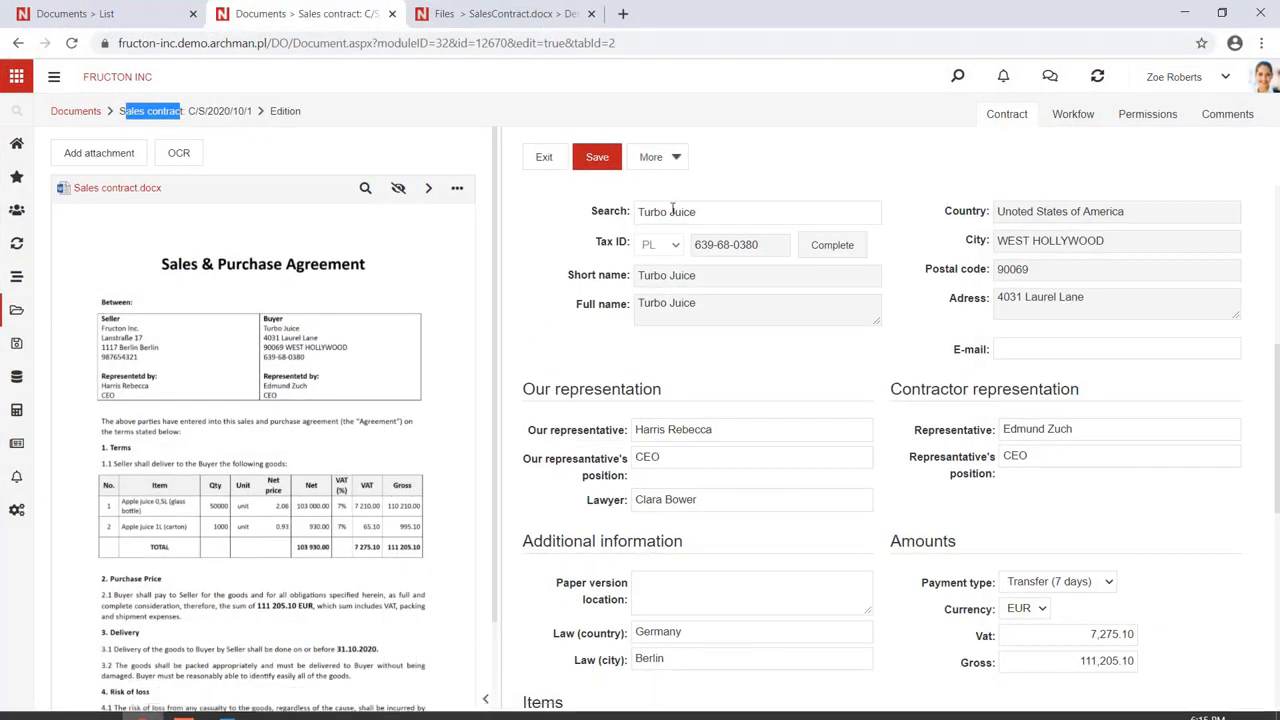
pyautogui.click(672, 160)
pyautogui.click(655, 499)
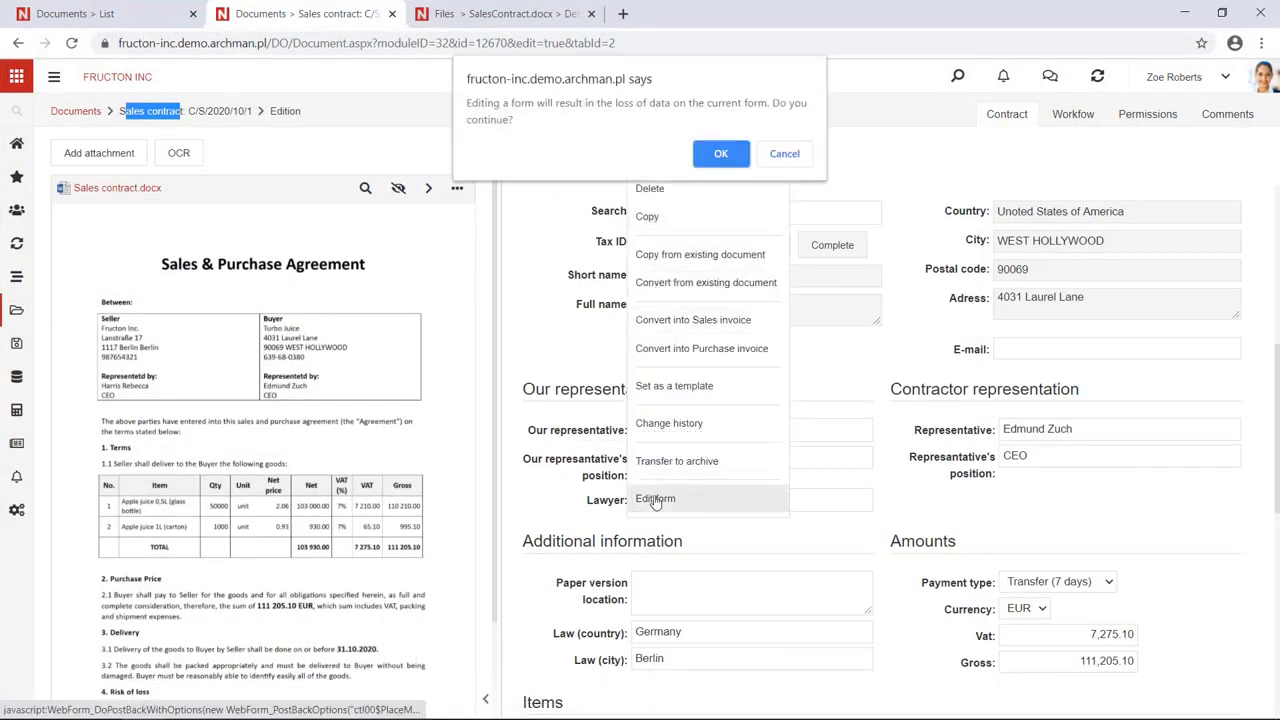
pyautogui.click(724, 154)
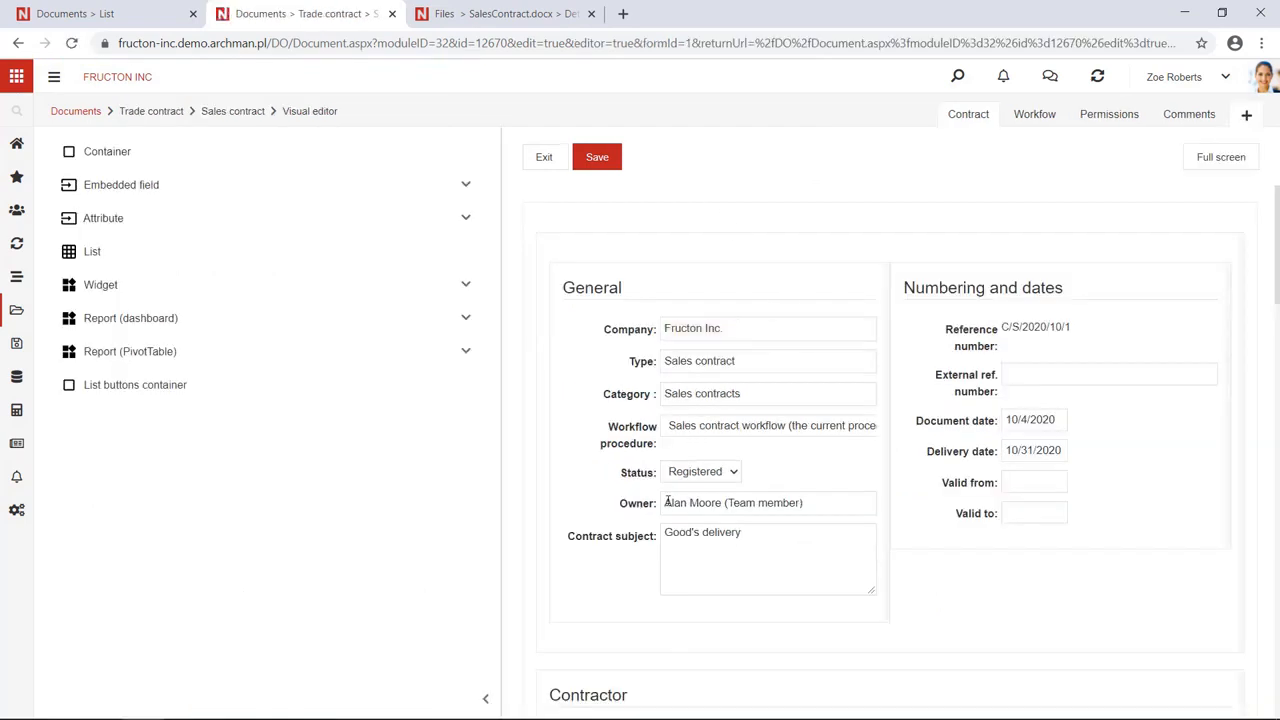
# Open the Contract subject field's settings
pyautogui.scroll(-1, 667, 502)
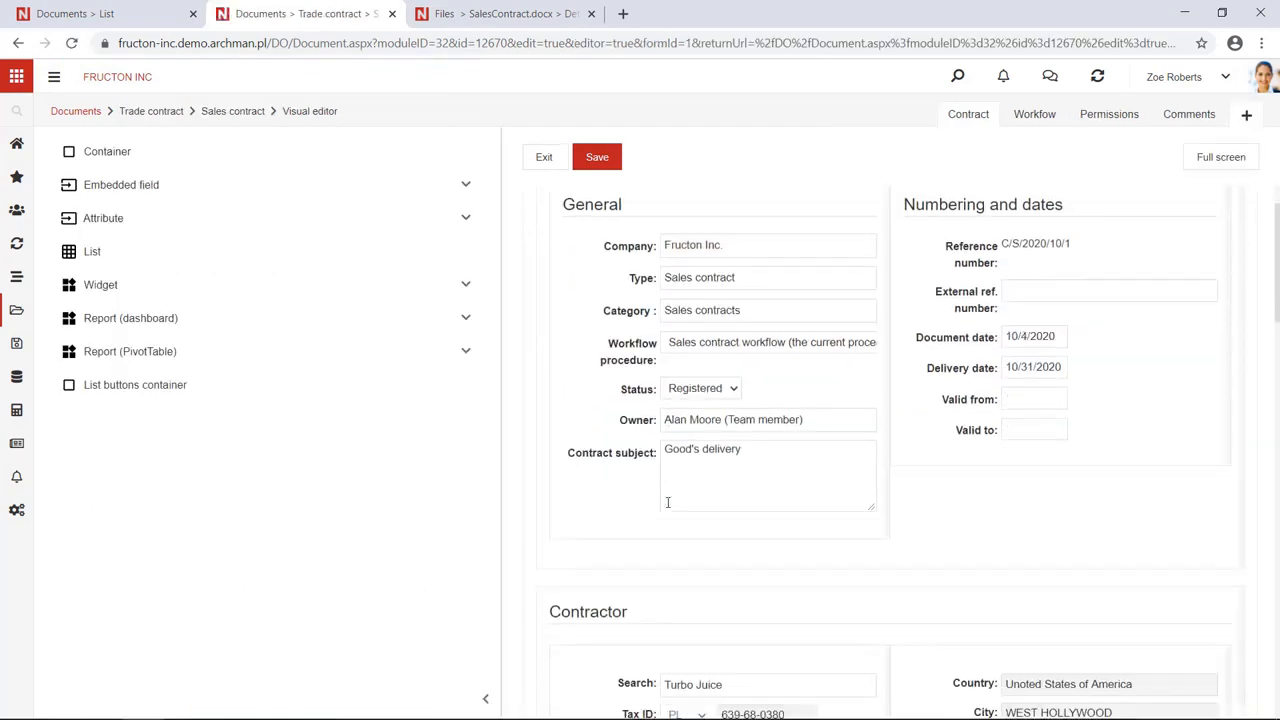
pyautogui.rightClick(628, 455)
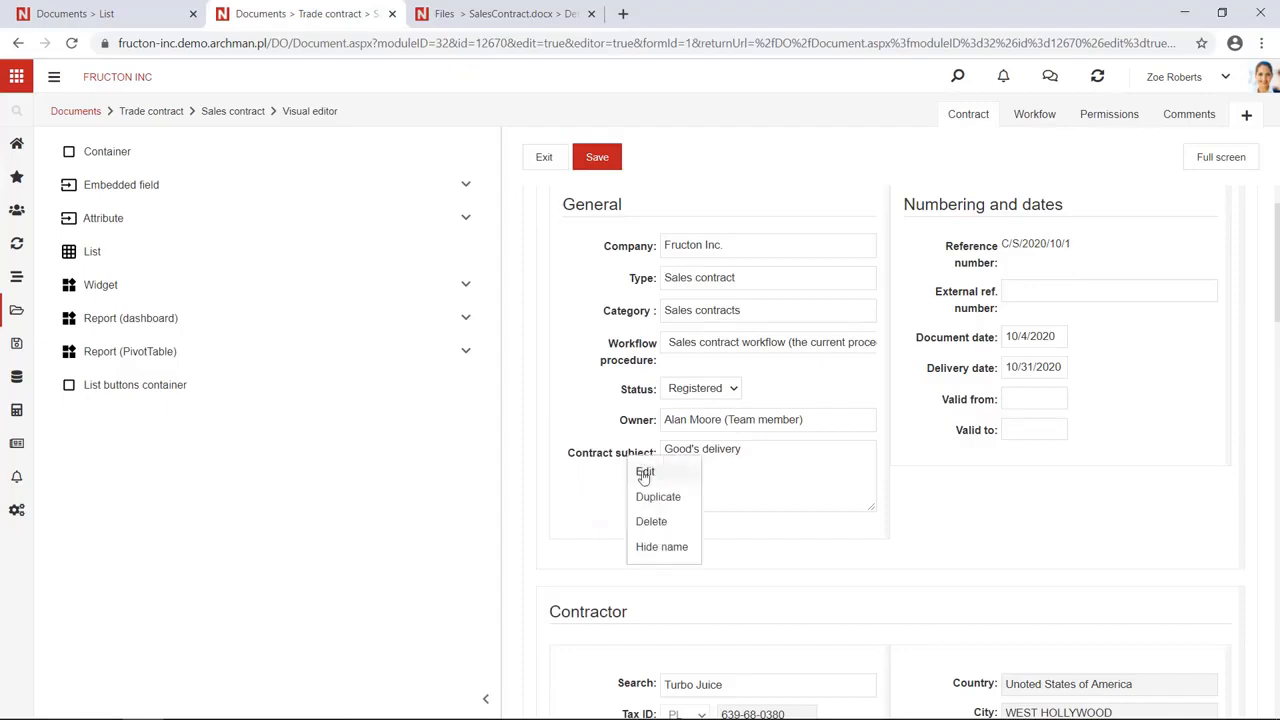
pyautogui.click(644, 476)
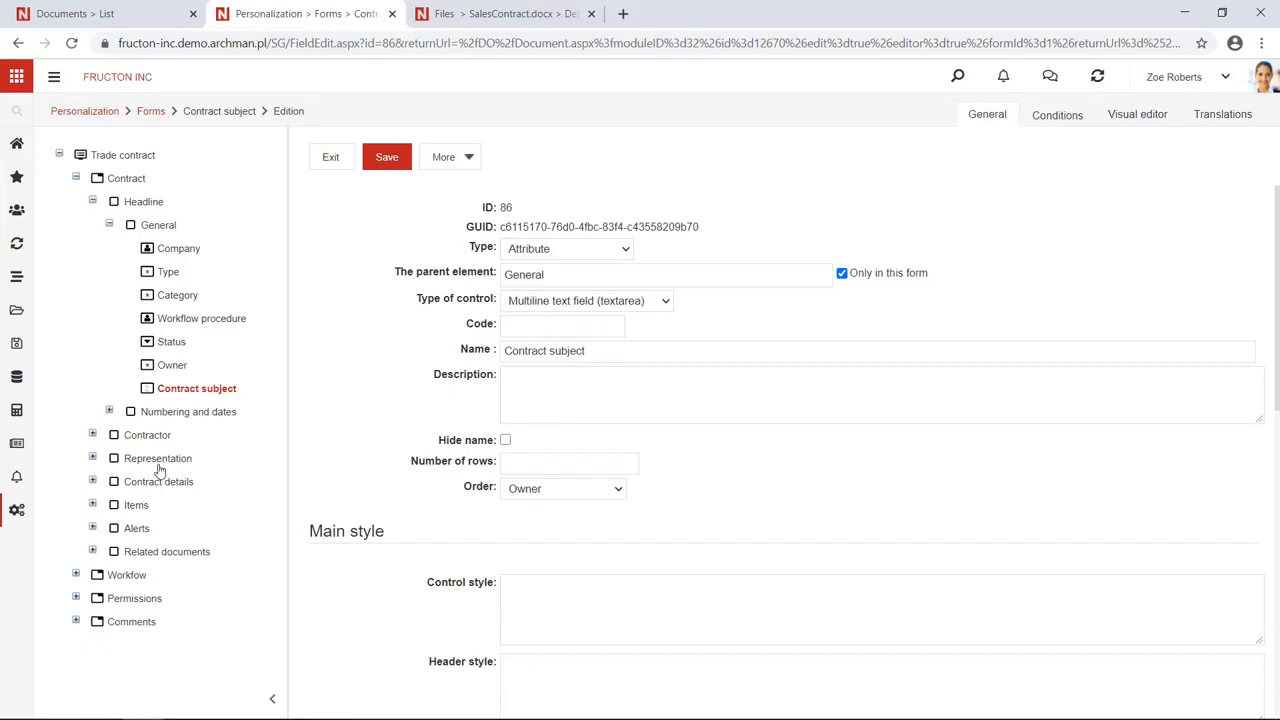
# Look up the Our representative field's code, CompanyRepresentative, then return to the Word template
pyautogui.click(92, 459)
pyautogui.click(110, 482)
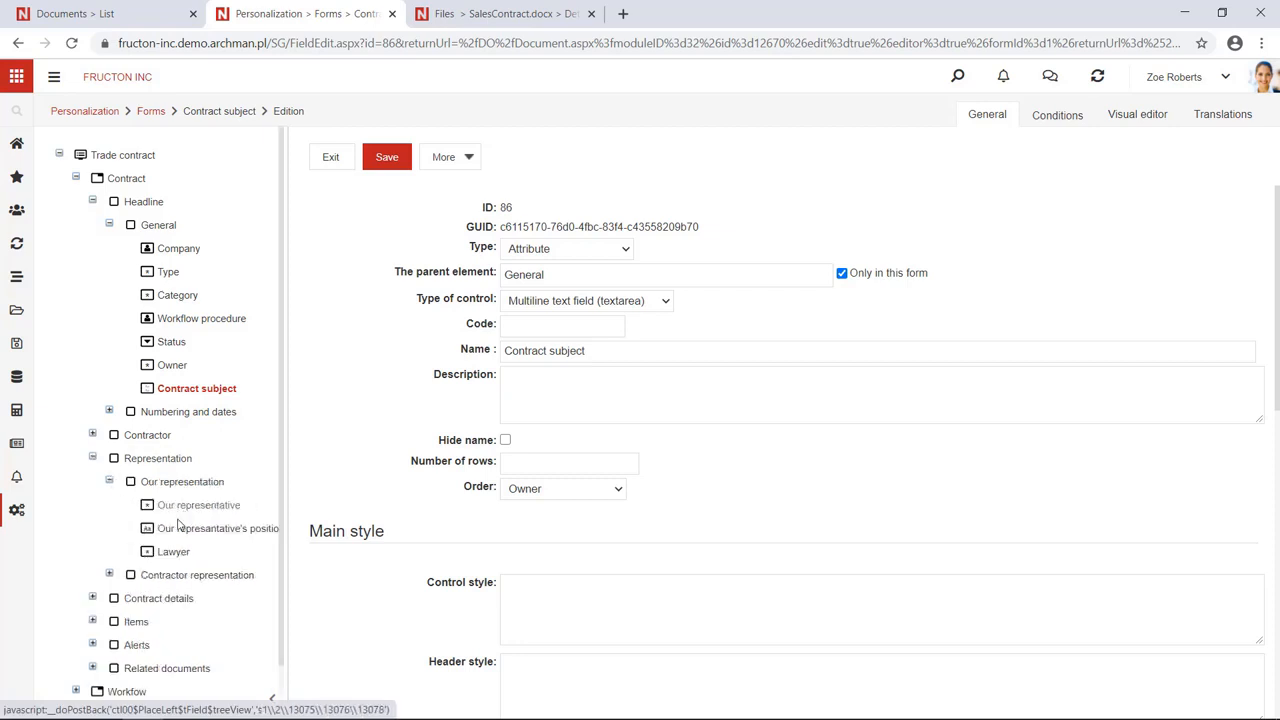
pyautogui.click(187, 507)
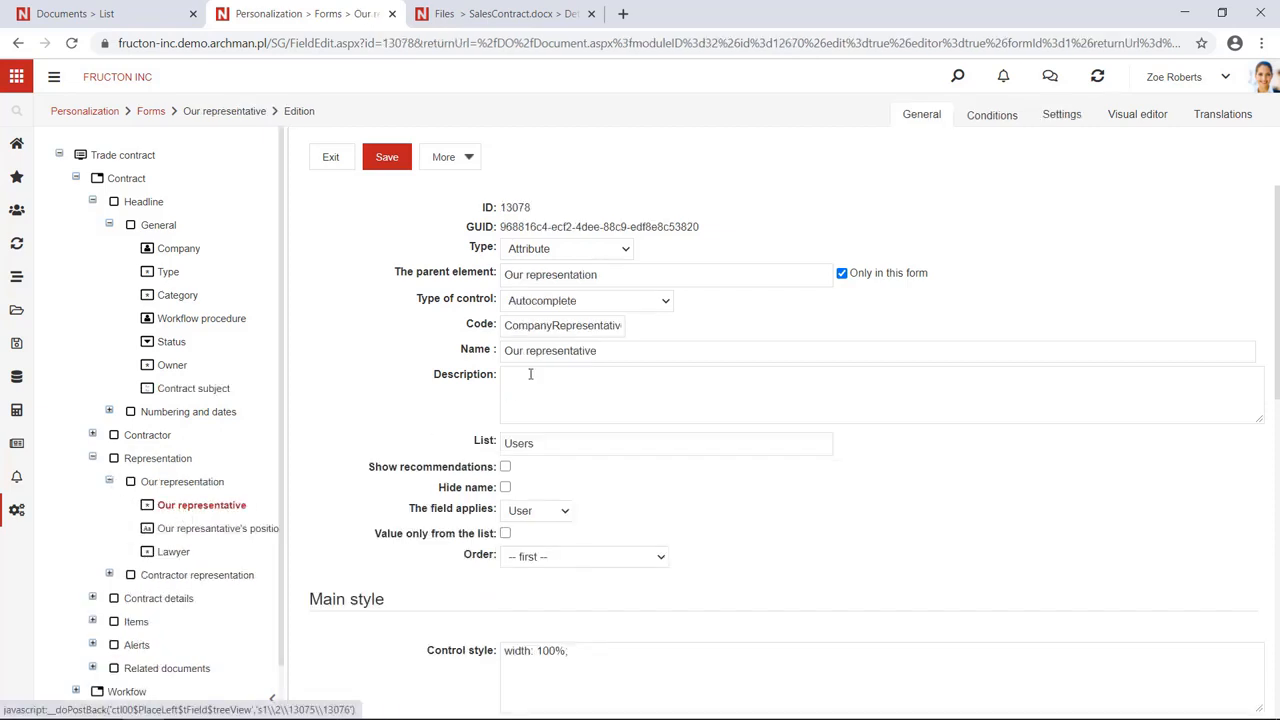
pyautogui.moveTo(505, 325); pyautogui.dragTo(665, 326)
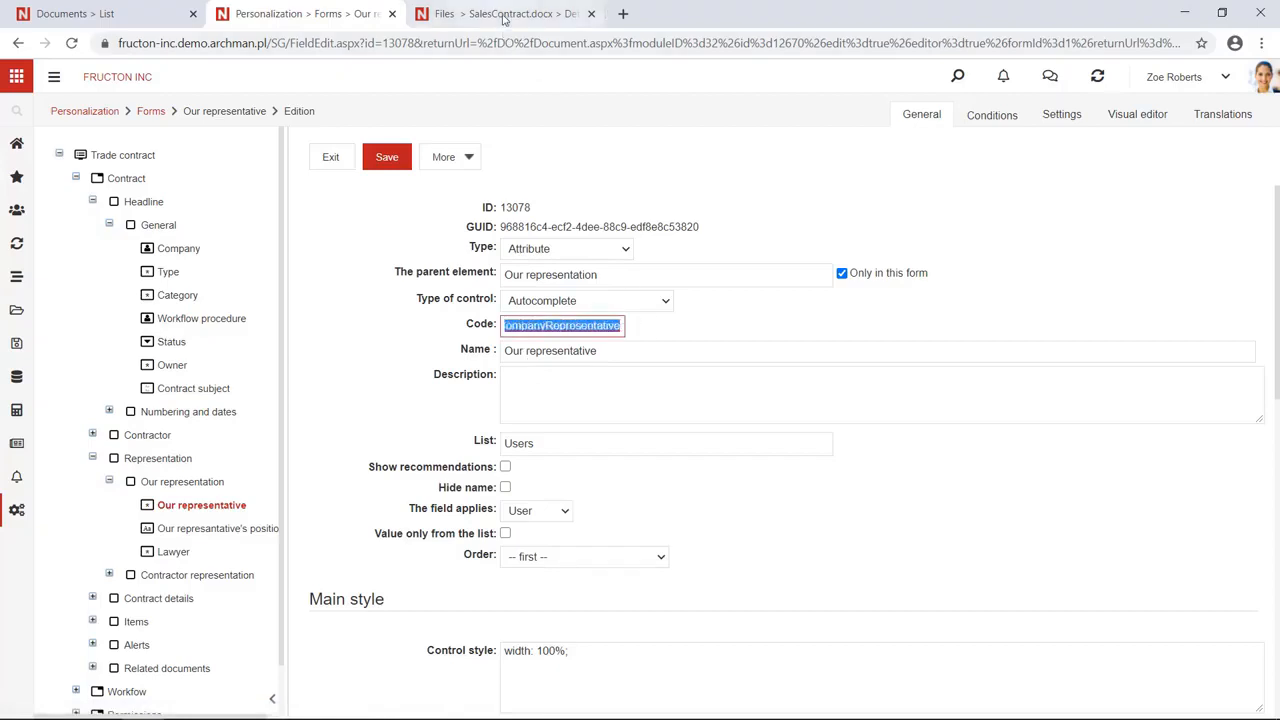
pyautogui.click(241, 708)
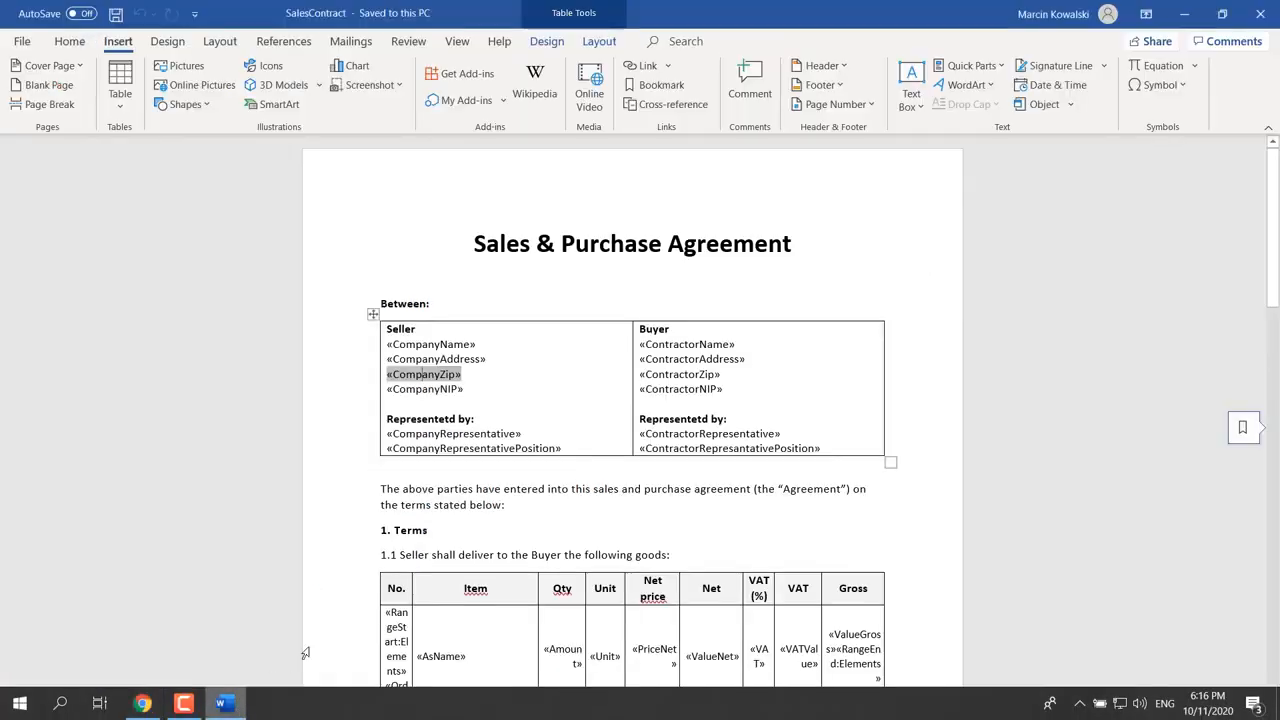
# Confirm the «CompanyRepresentative» merge field name in Word matches, then return to Archman
pyautogui.click(482, 432)
pyautogui.scroll(-2, 482, 432)
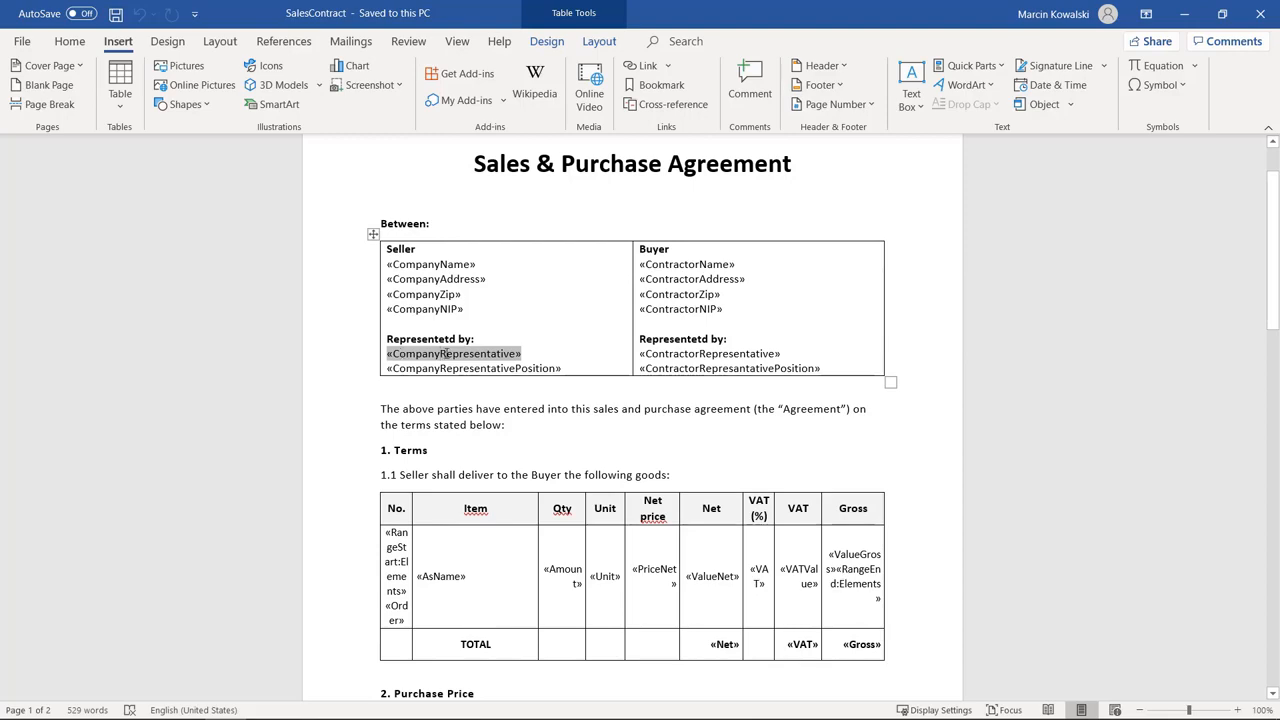
pyautogui.rightClick(471, 354)
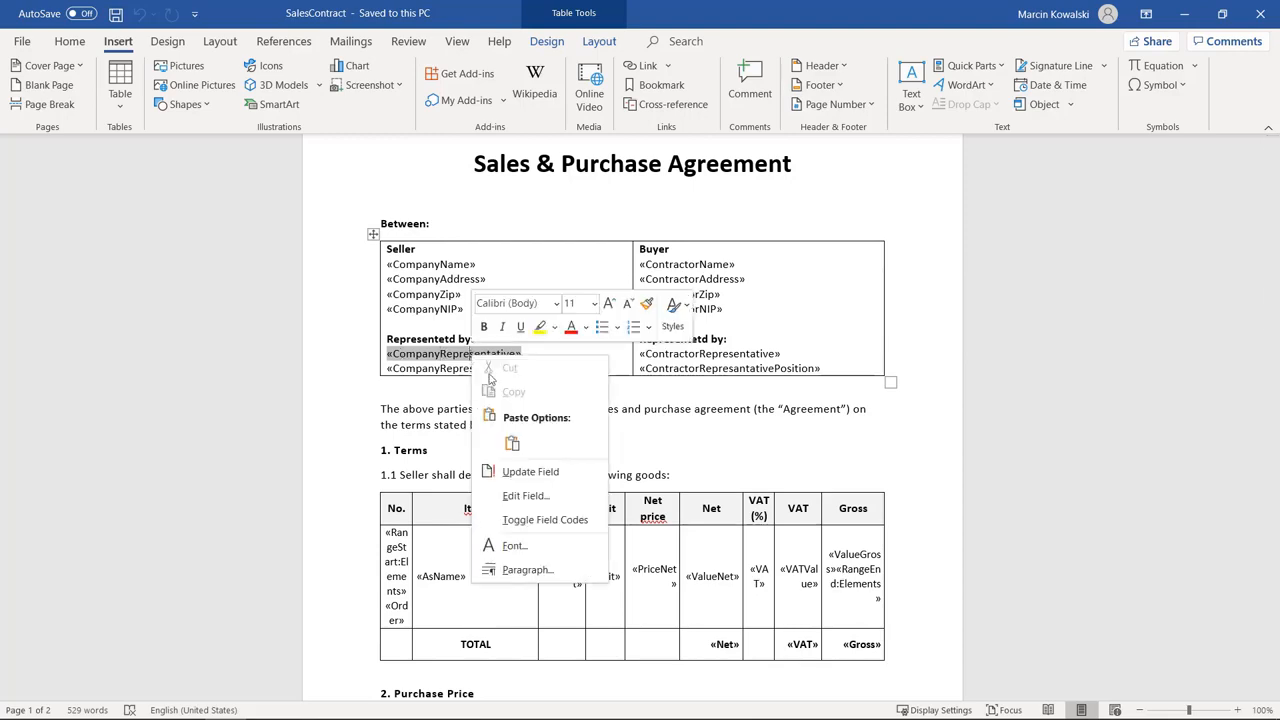
pyautogui.click(520, 494)
pyautogui.moveTo(590, 228); pyautogui.dragTo(490, 228)
pyautogui.click(958, 520)
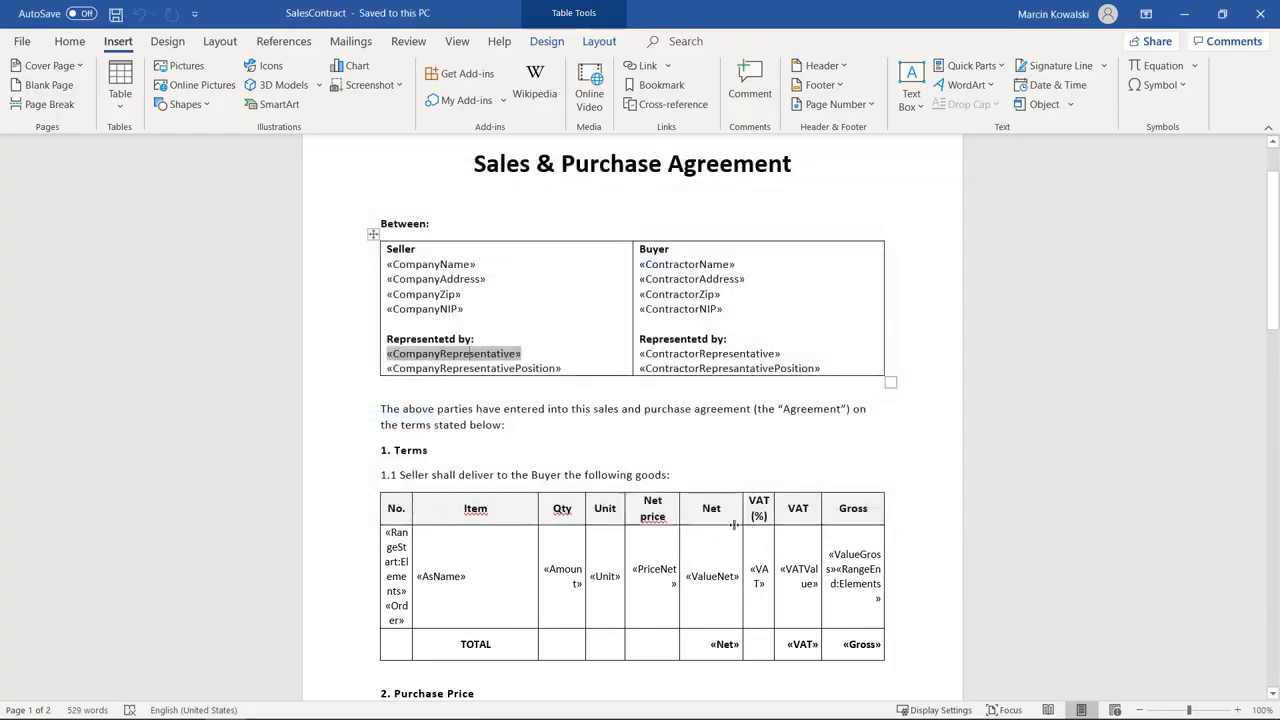
pyautogui.moveTo(101, 708)
pyautogui.click(142, 703)
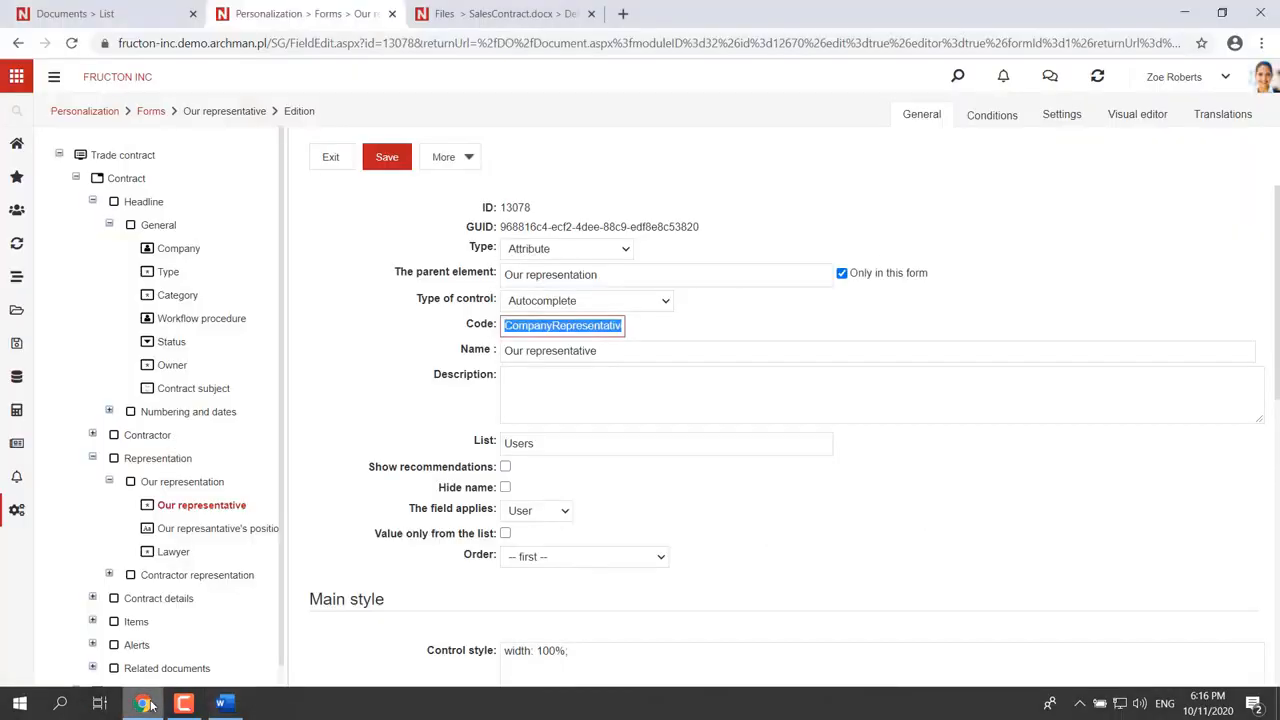
# View the Our representative's position field settings, then return to the SalesContract.docx details page
pyautogui.click(553, 328)
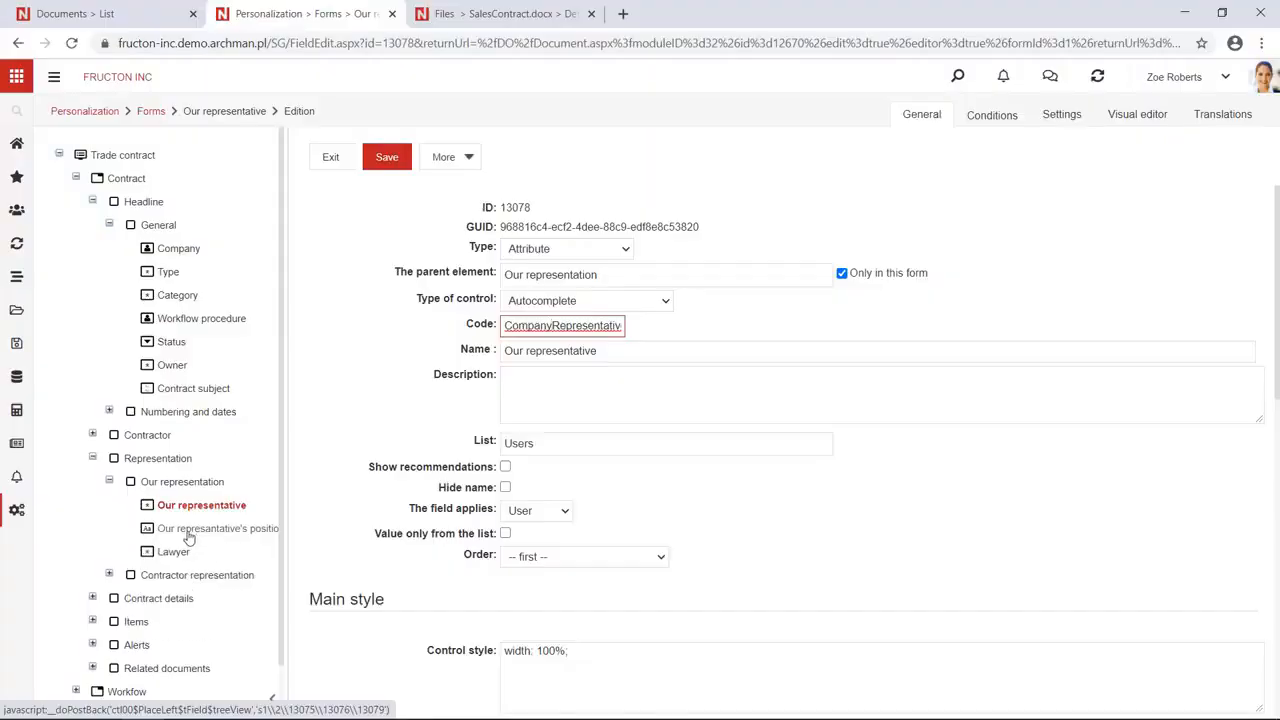
pyautogui.click(190, 530)
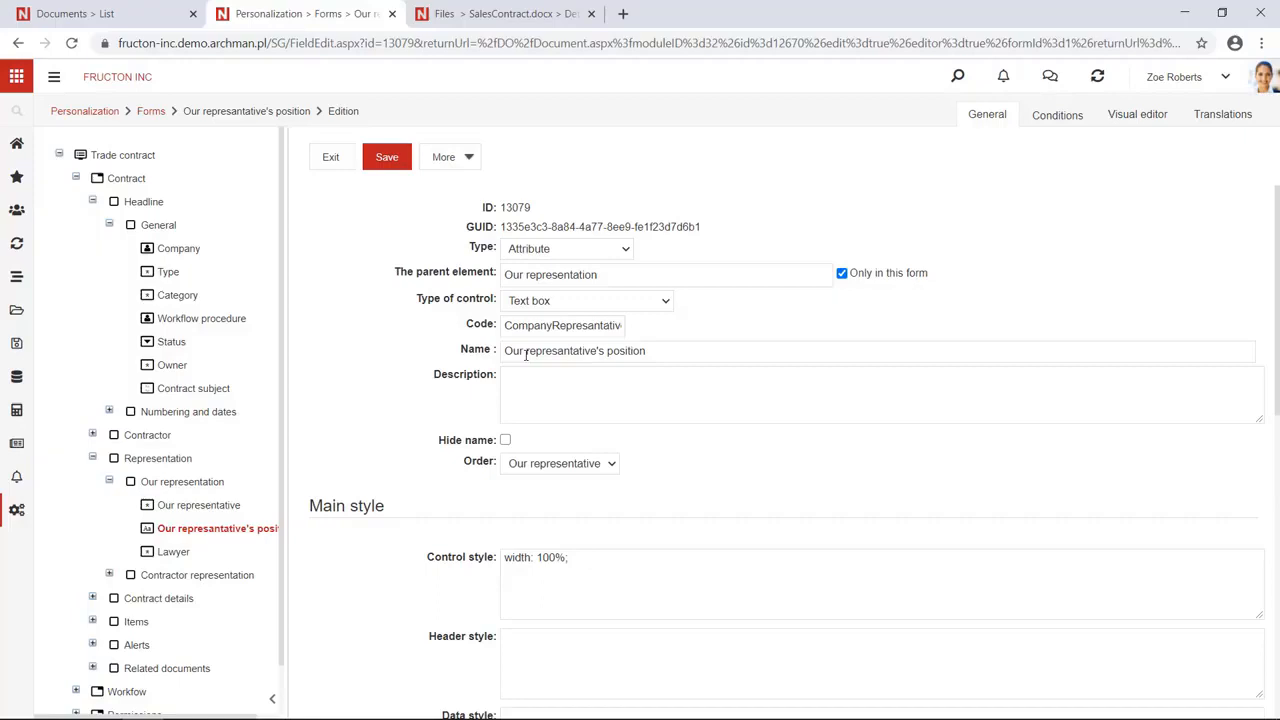
pyautogui.moveTo(224, 718)
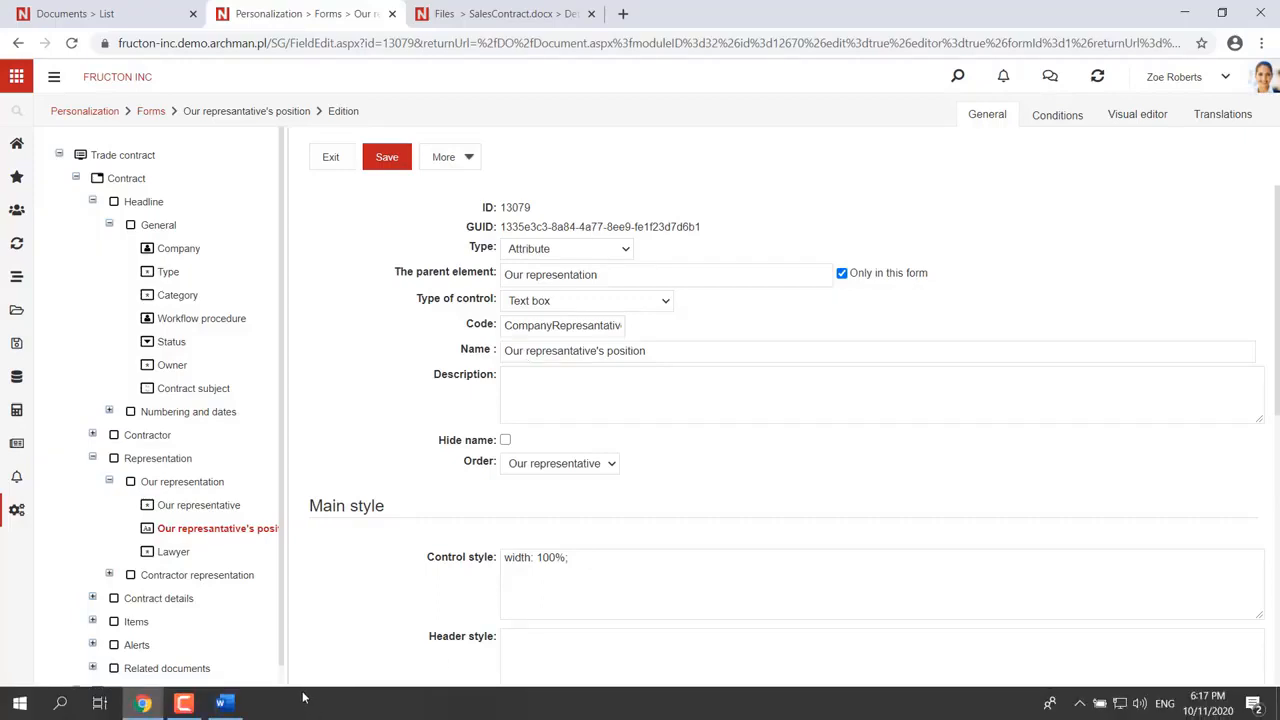
pyautogui.click(478, 10)
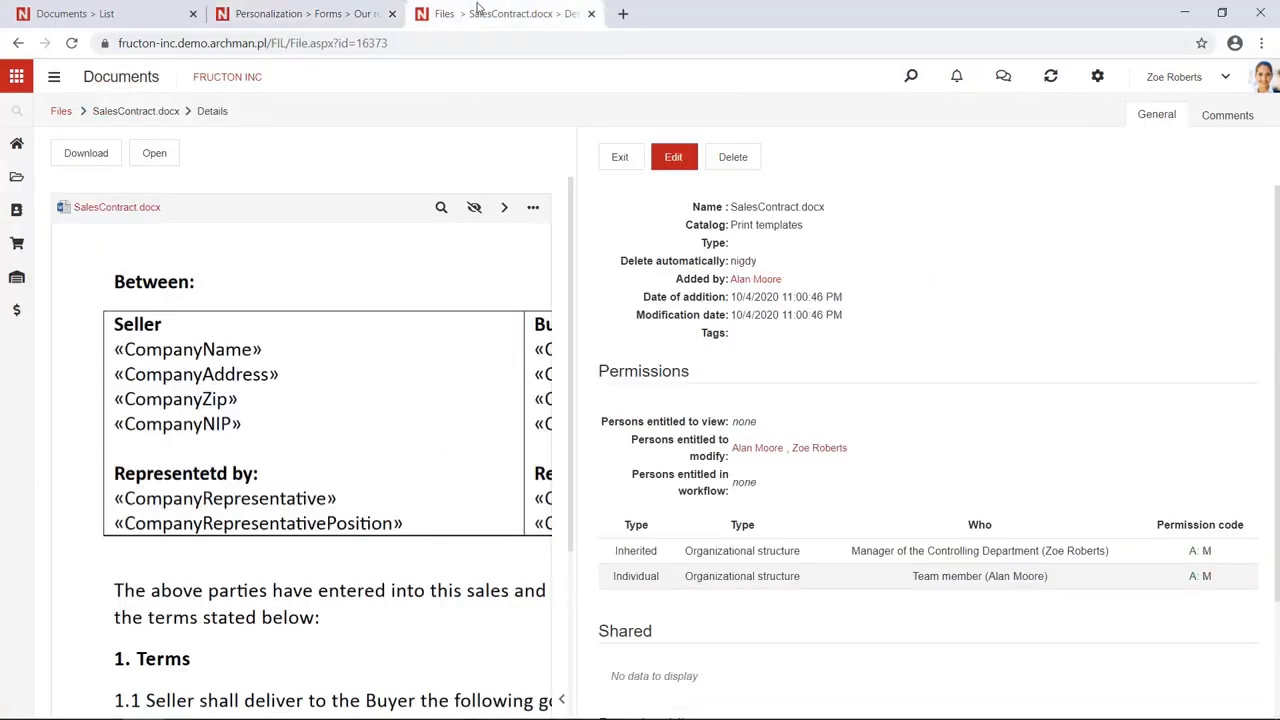
# In Print templates, cancel an attempted file upload and open SalesInvoice.docx's details
pyautogui.click(62, 110)
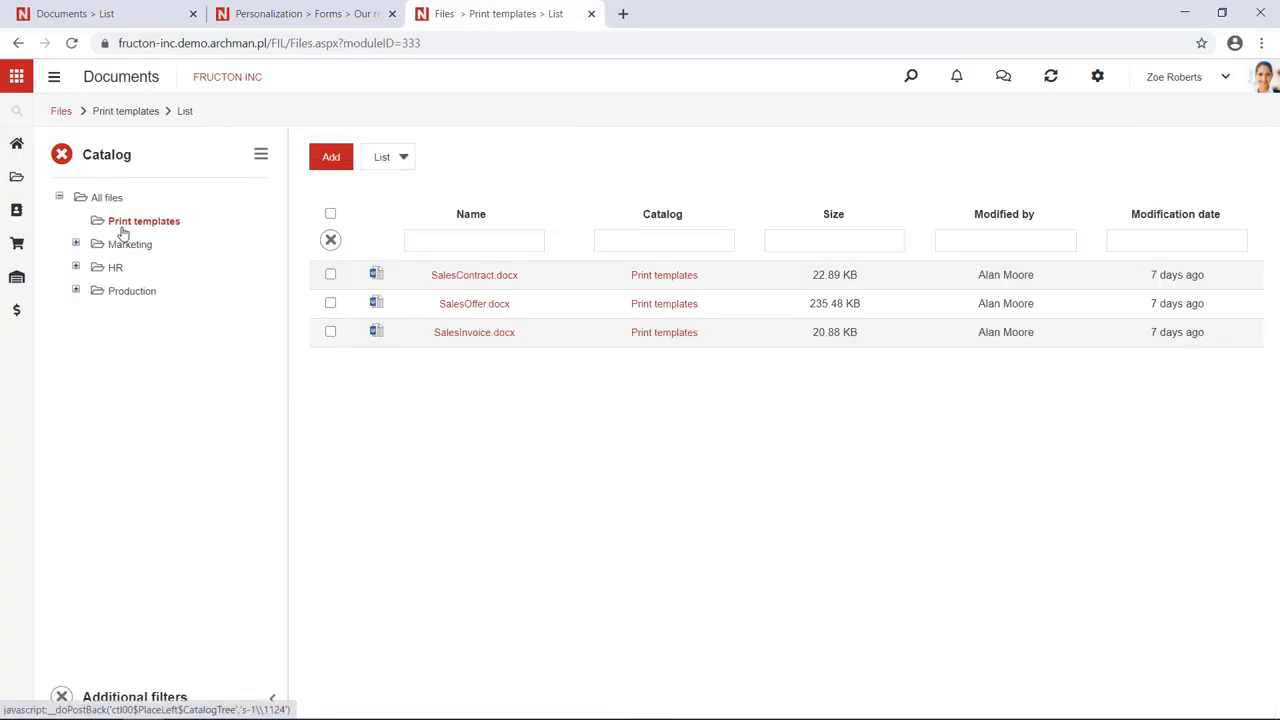
pyautogui.click(339, 161)
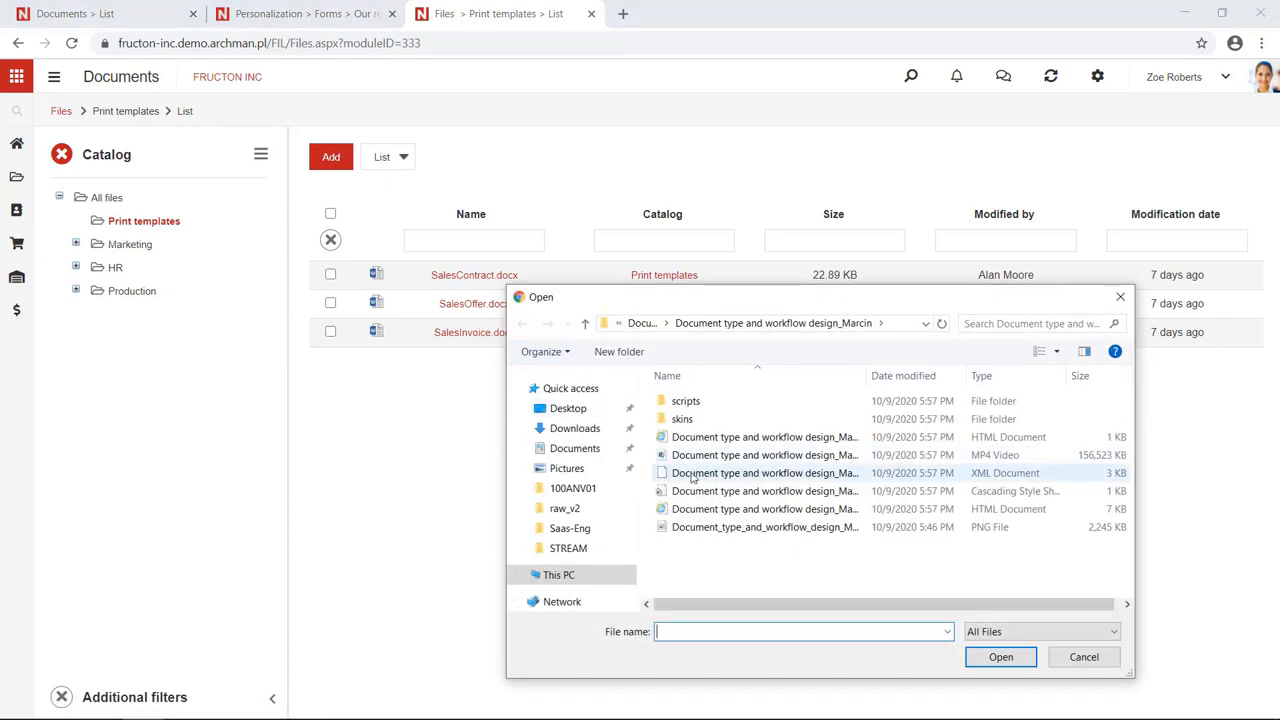
pyautogui.click(1084, 657)
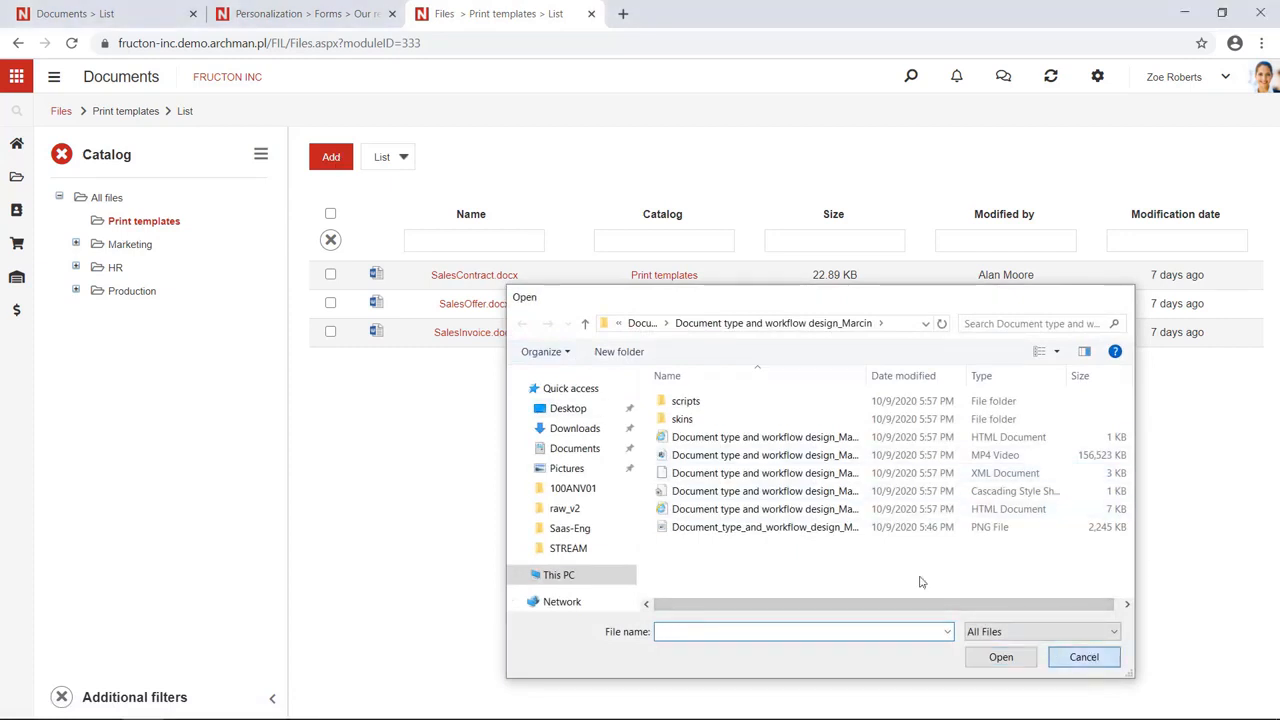
pyautogui.click(461, 337)
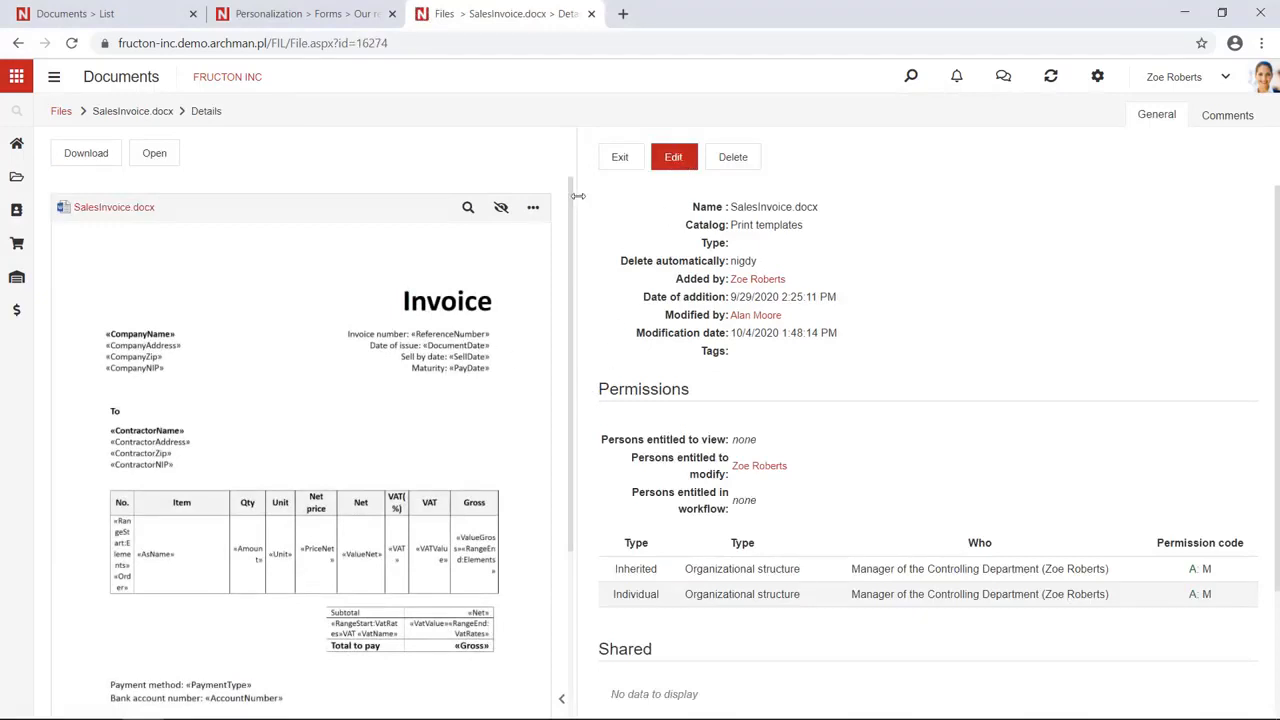
pyautogui.moveTo(578, 196); pyautogui.dragTo(468, 206)
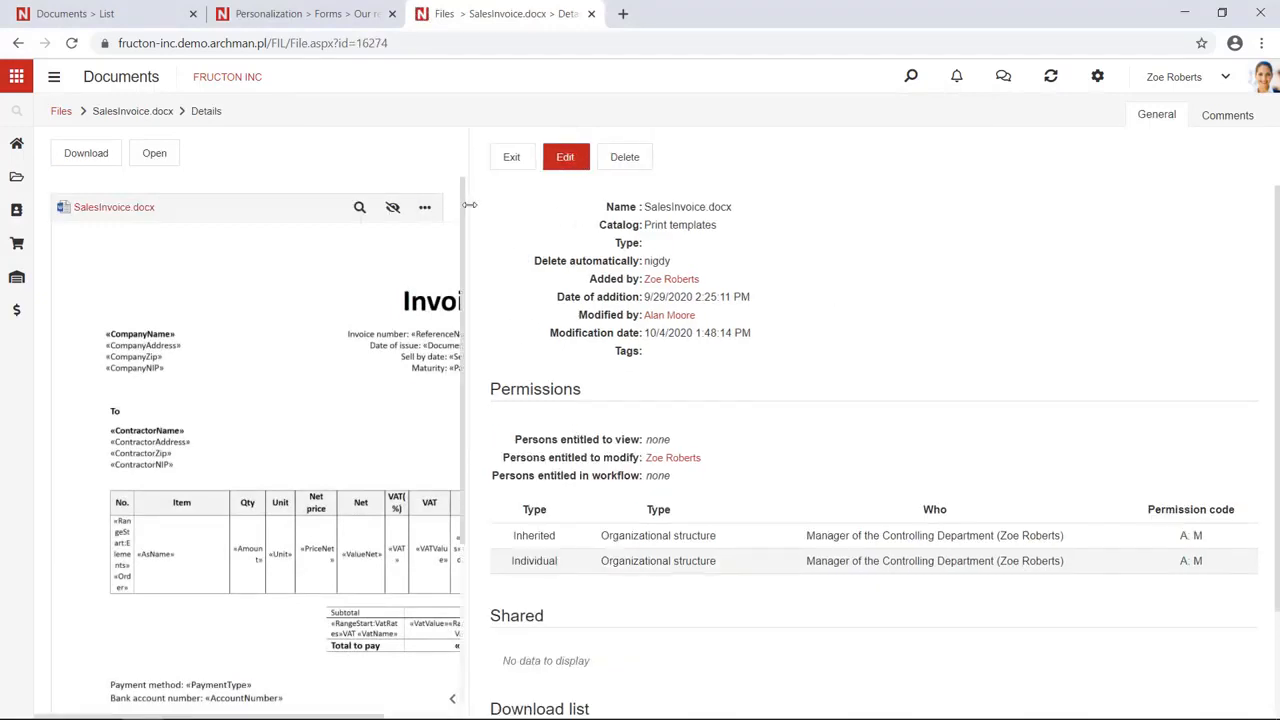
pyautogui.click(564, 160)
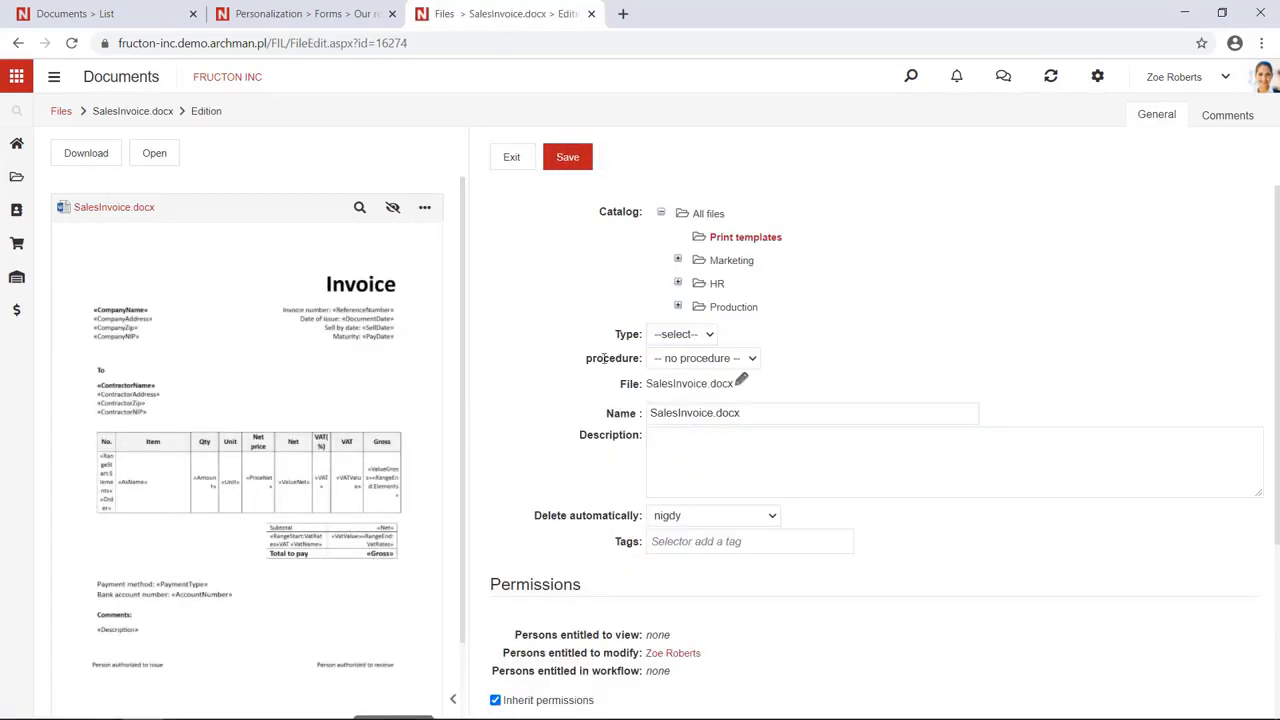
pyautogui.click(741, 385)
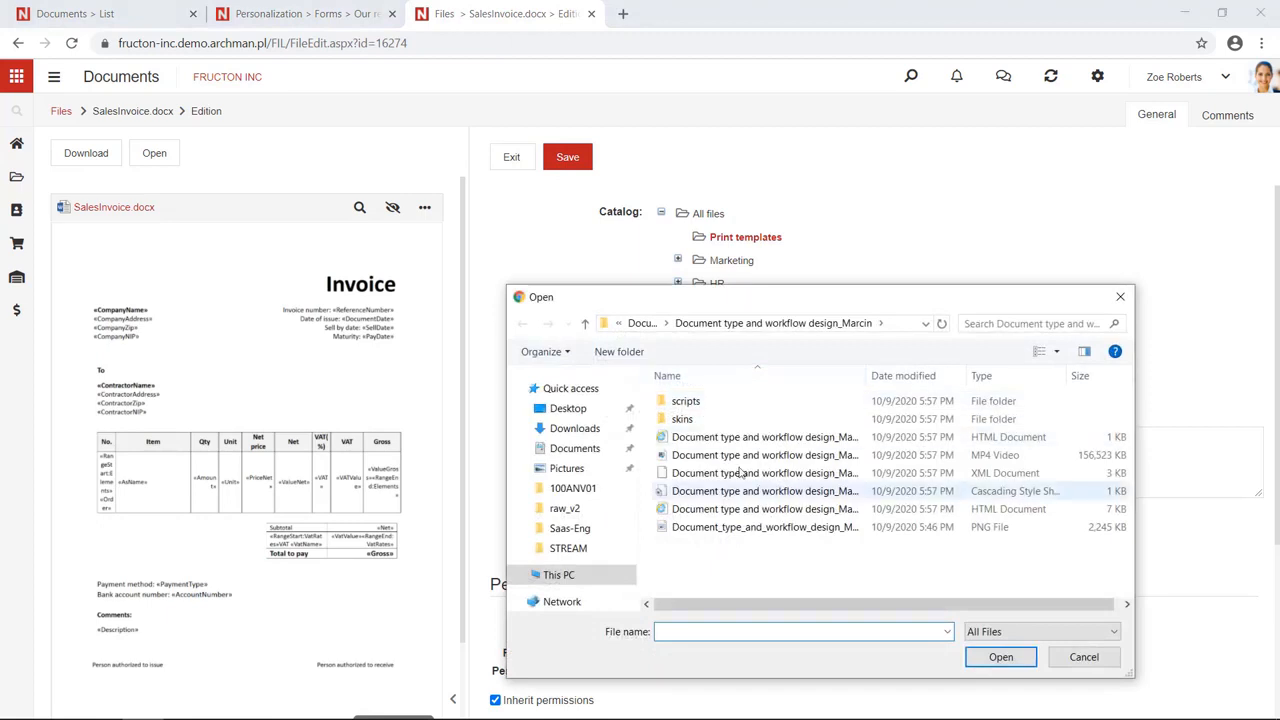
pyautogui.click(1082, 660)
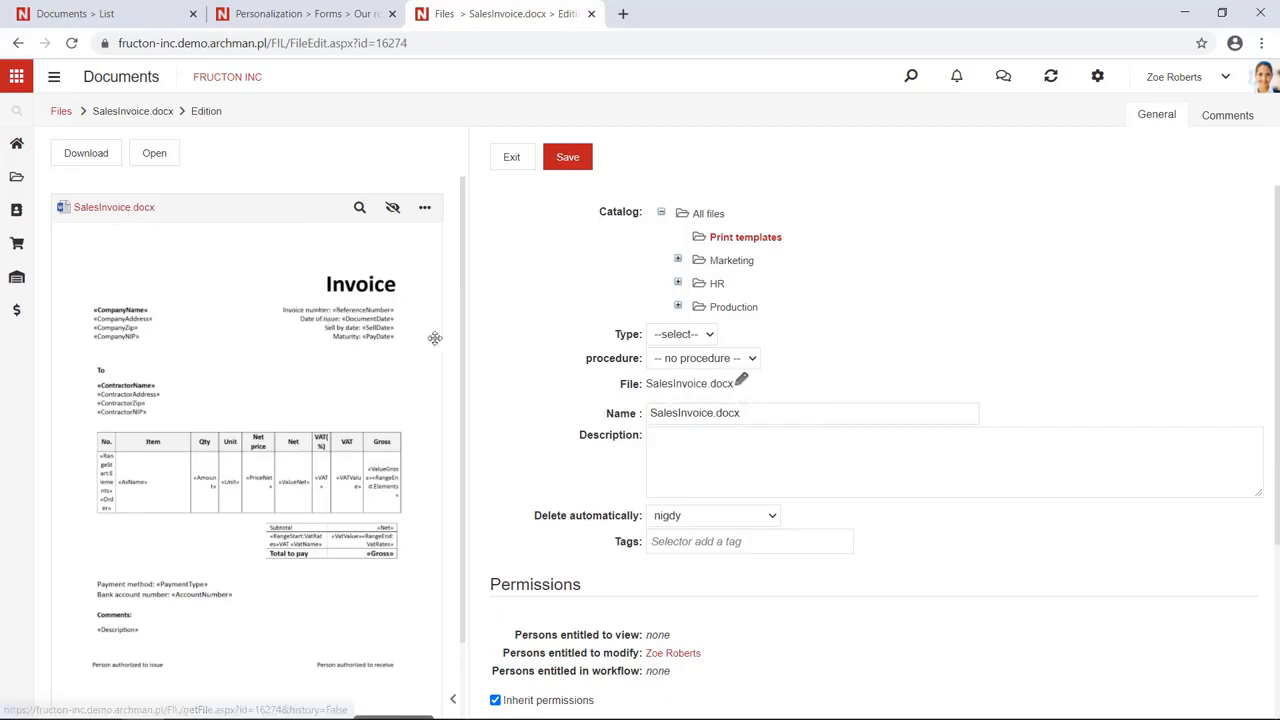
pyautogui.click(741, 386)
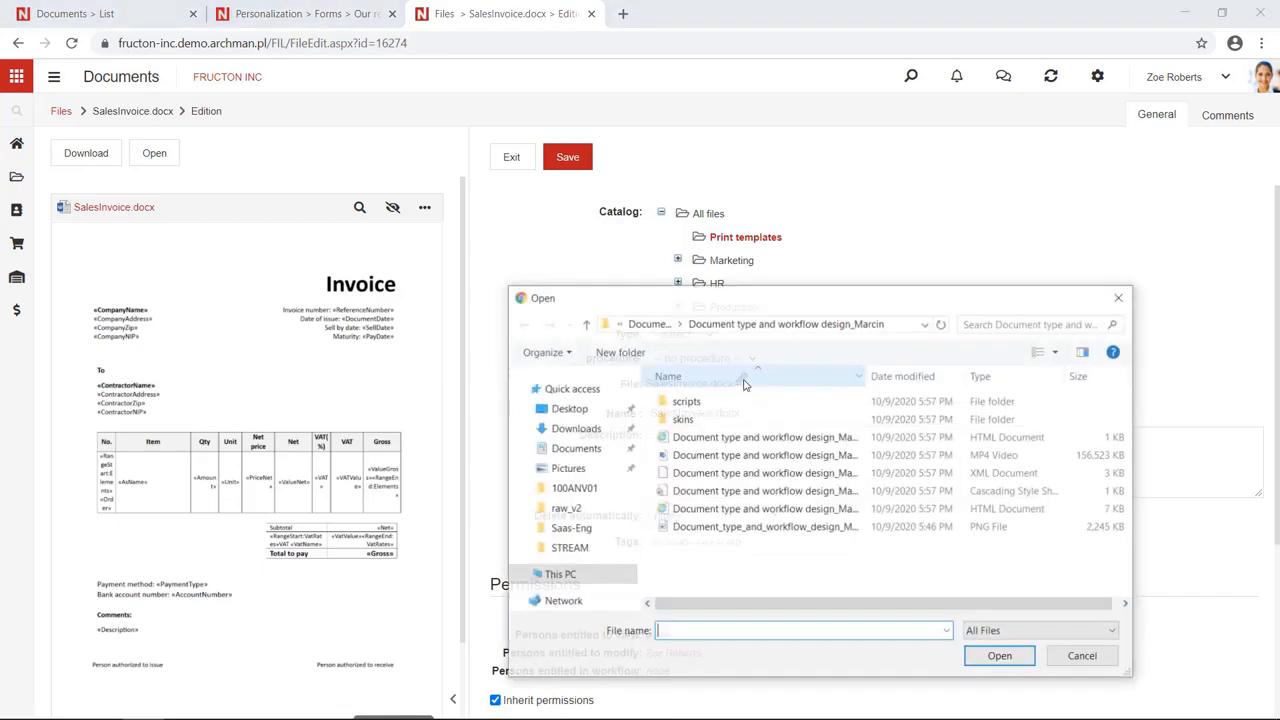
pyautogui.moveTo(738, 297); pyautogui.dragTo(709, 433)
pyautogui.click(1058, 426)
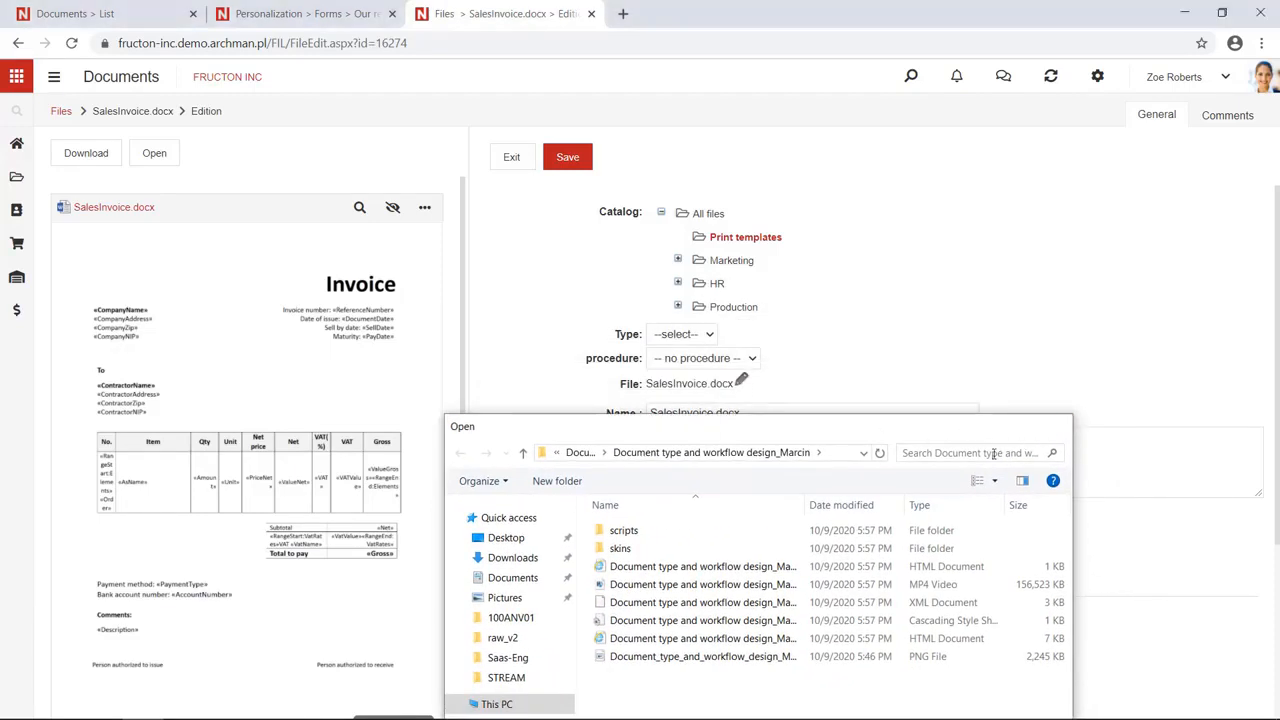
pyautogui.click(884, 463)
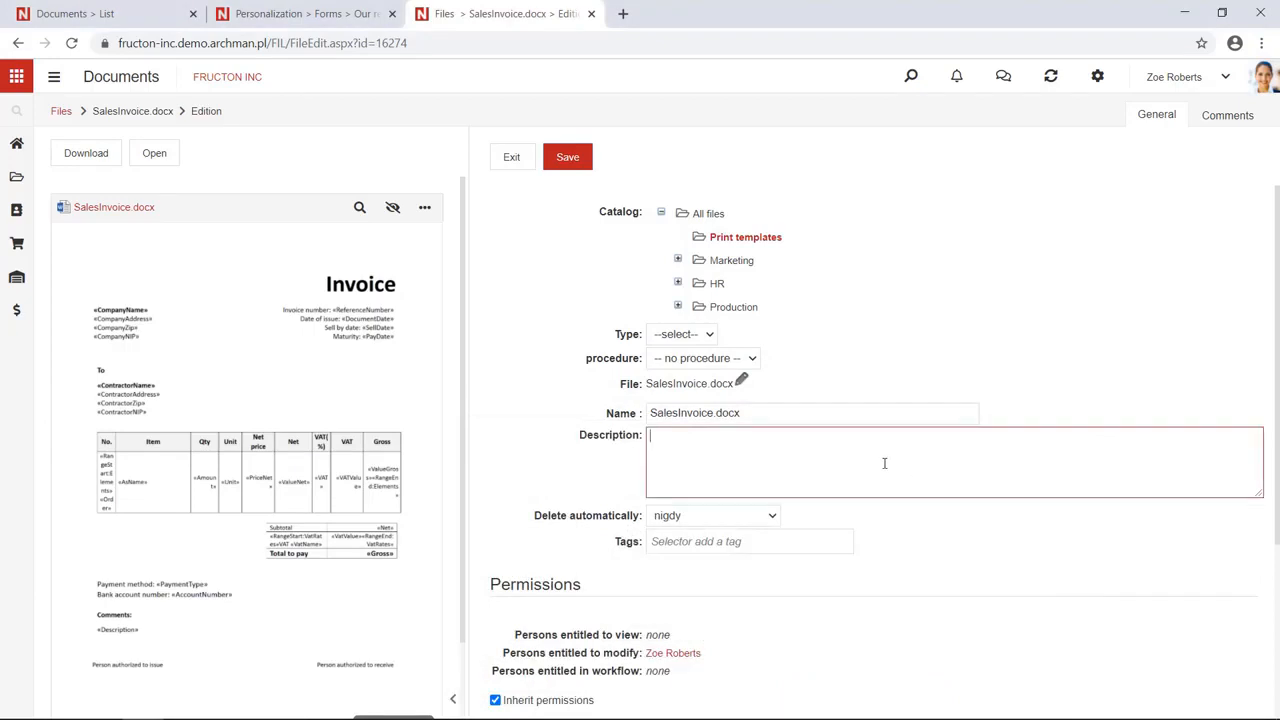
pyautogui.click(515, 160)
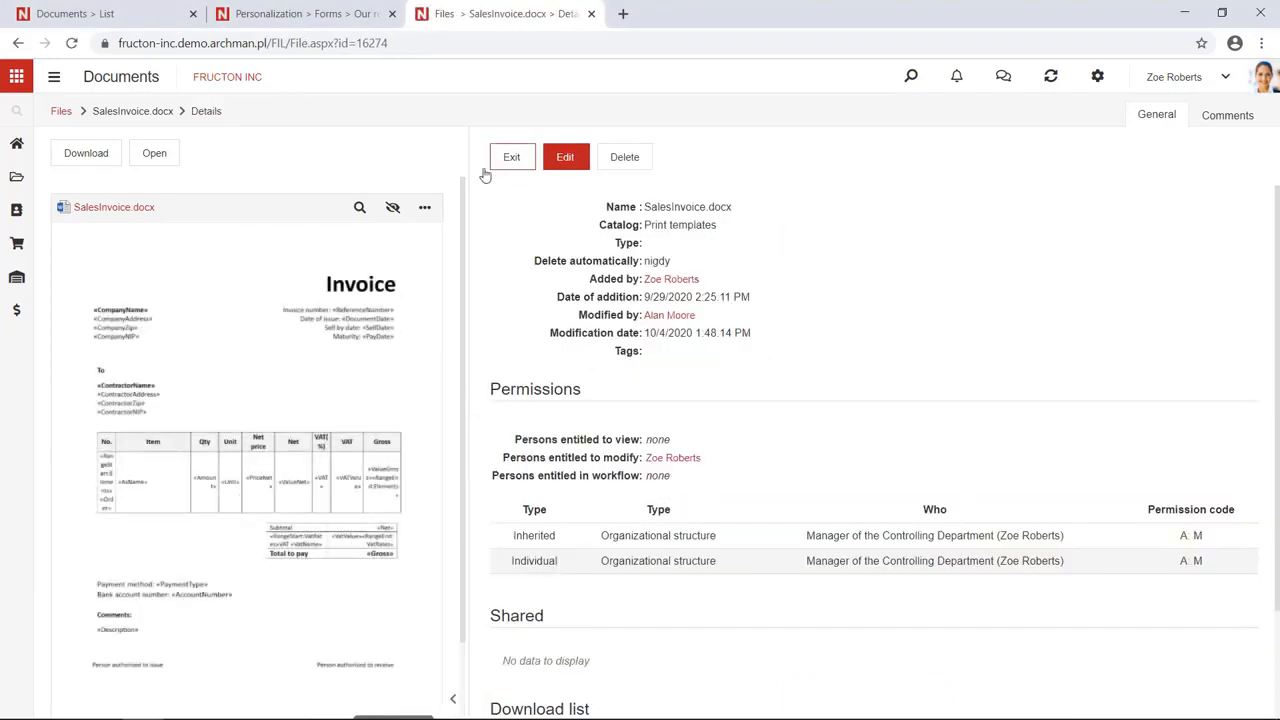
# Go to the Sales contracts list and open the Documents application configuration
pyautogui.click(302, 10)
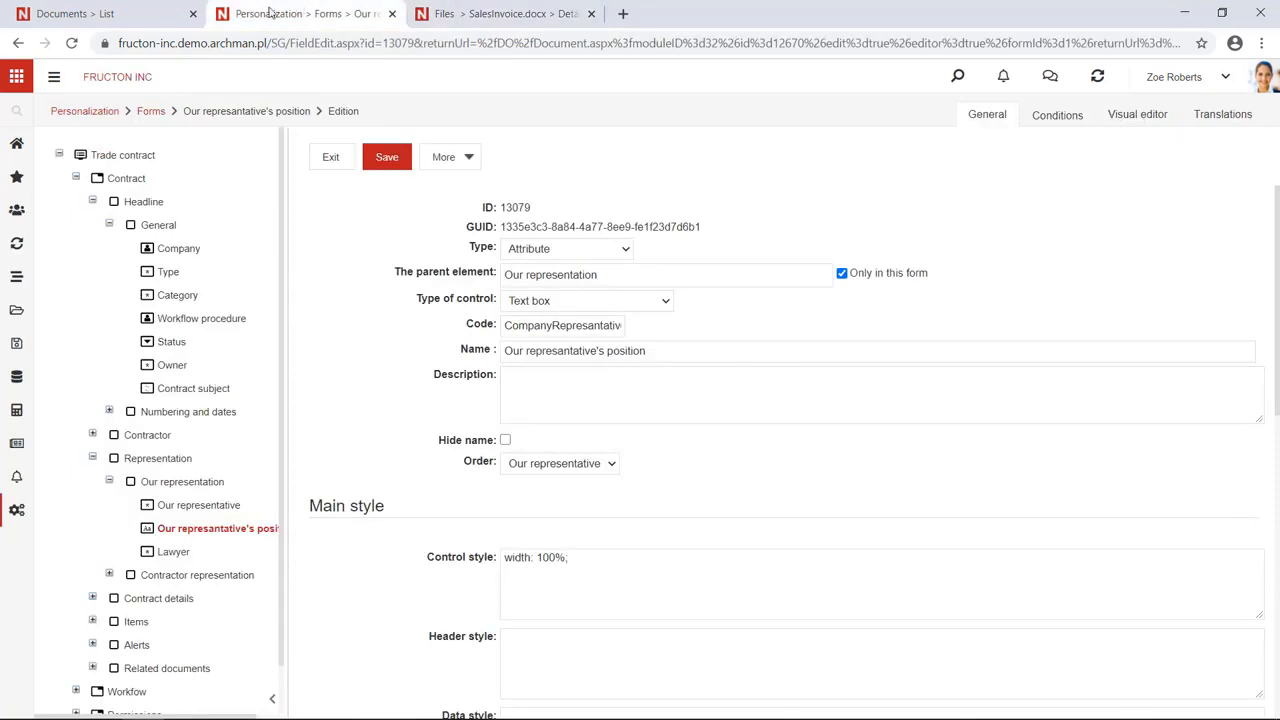
pyautogui.click(92, 12)
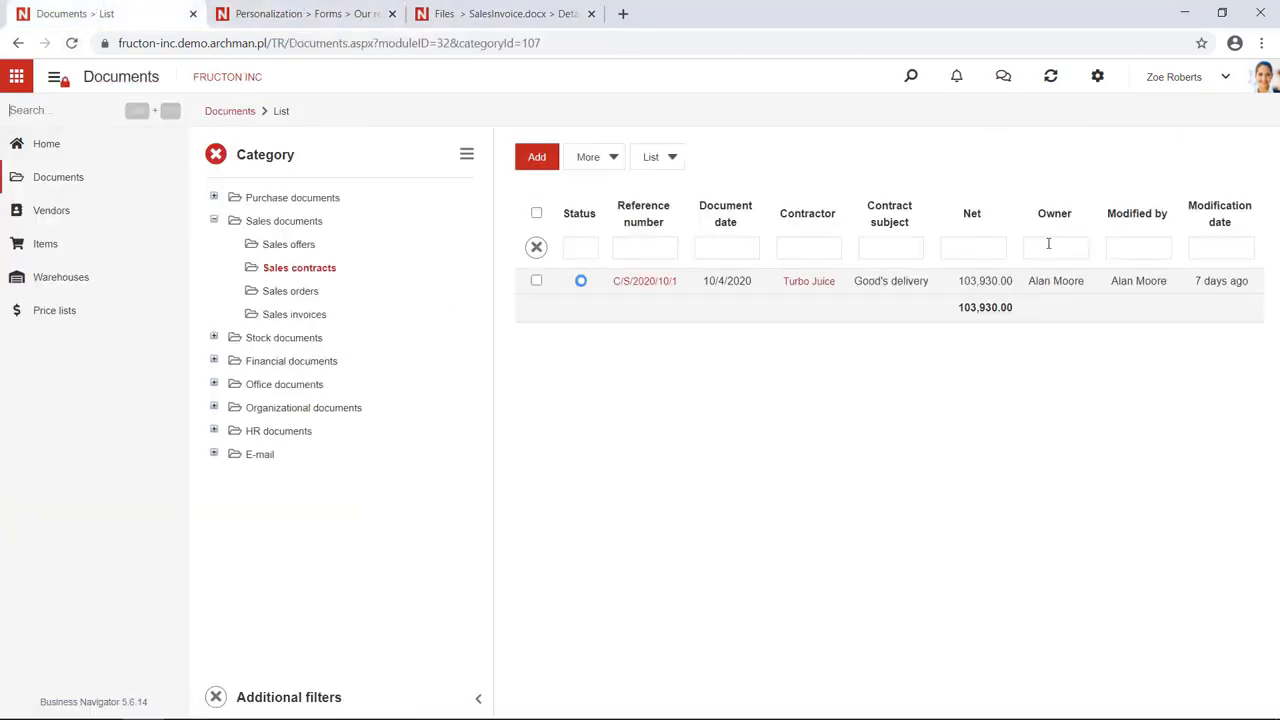
pyautogui.click(1100, 78)
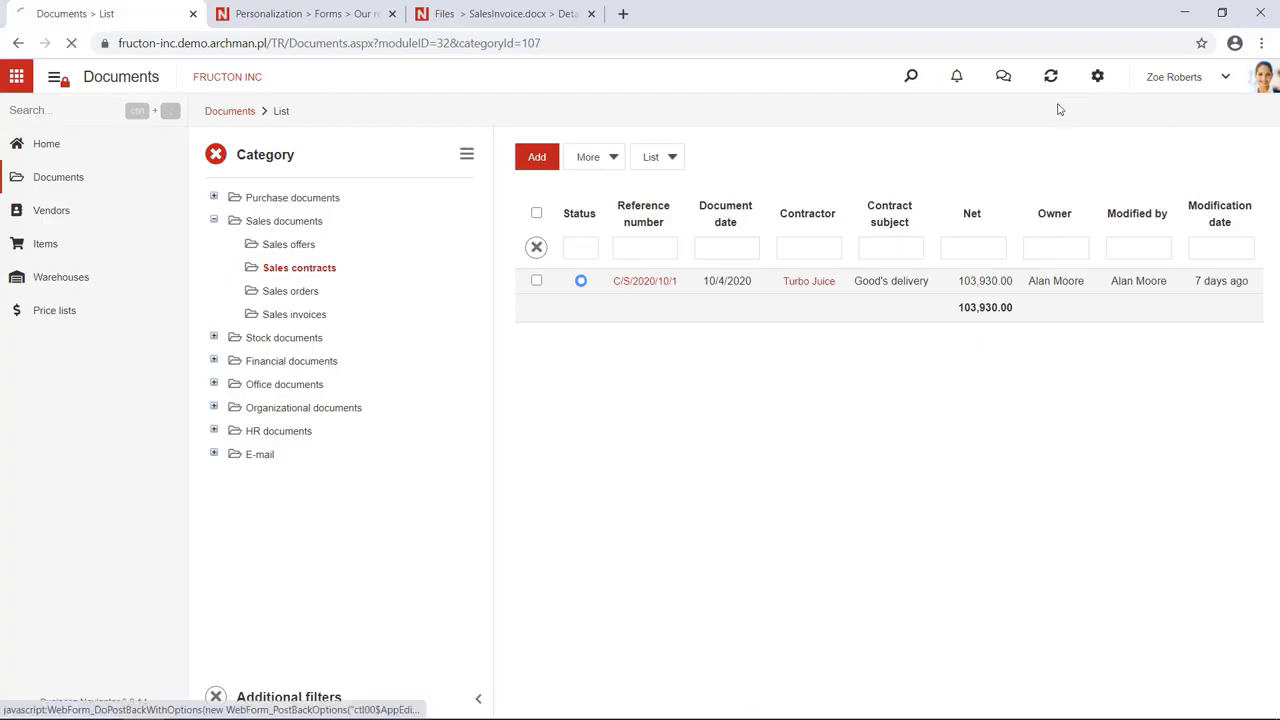
pyautogui.click(55, 77)
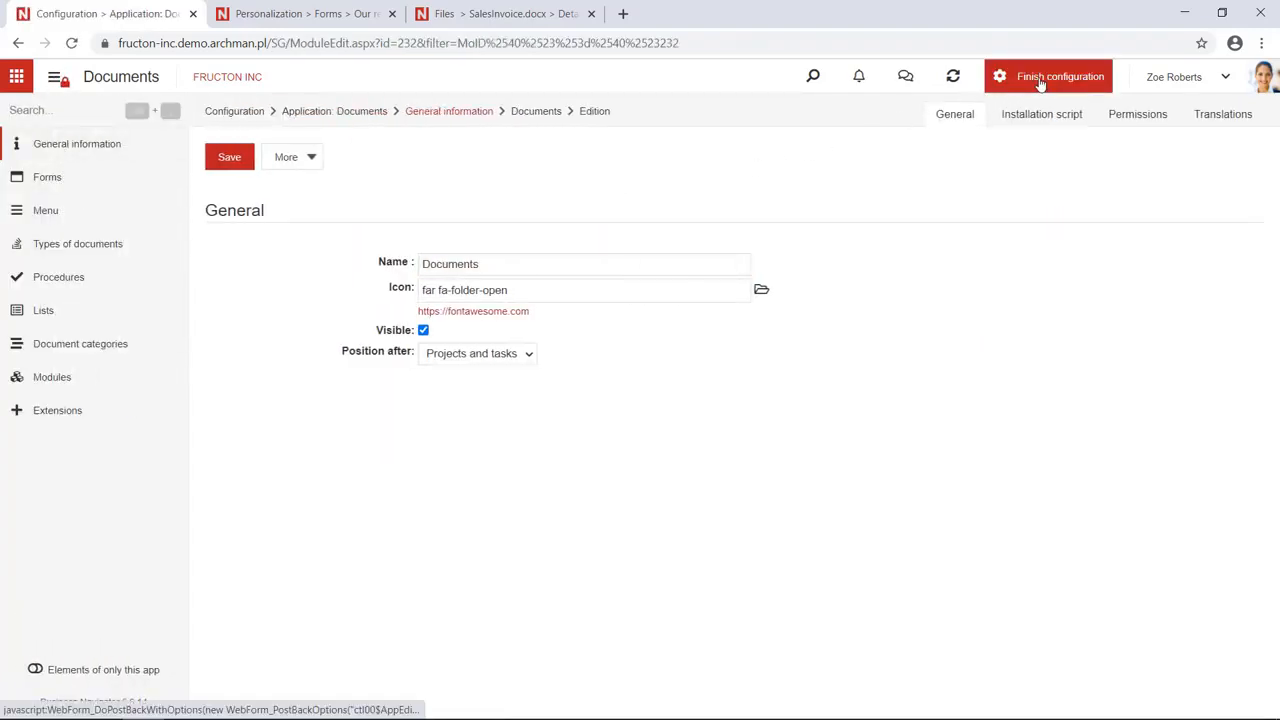
# Filter Procedures by 'sale' and open the Sales contract workflow diagram
pyautogui.click(48, 180)
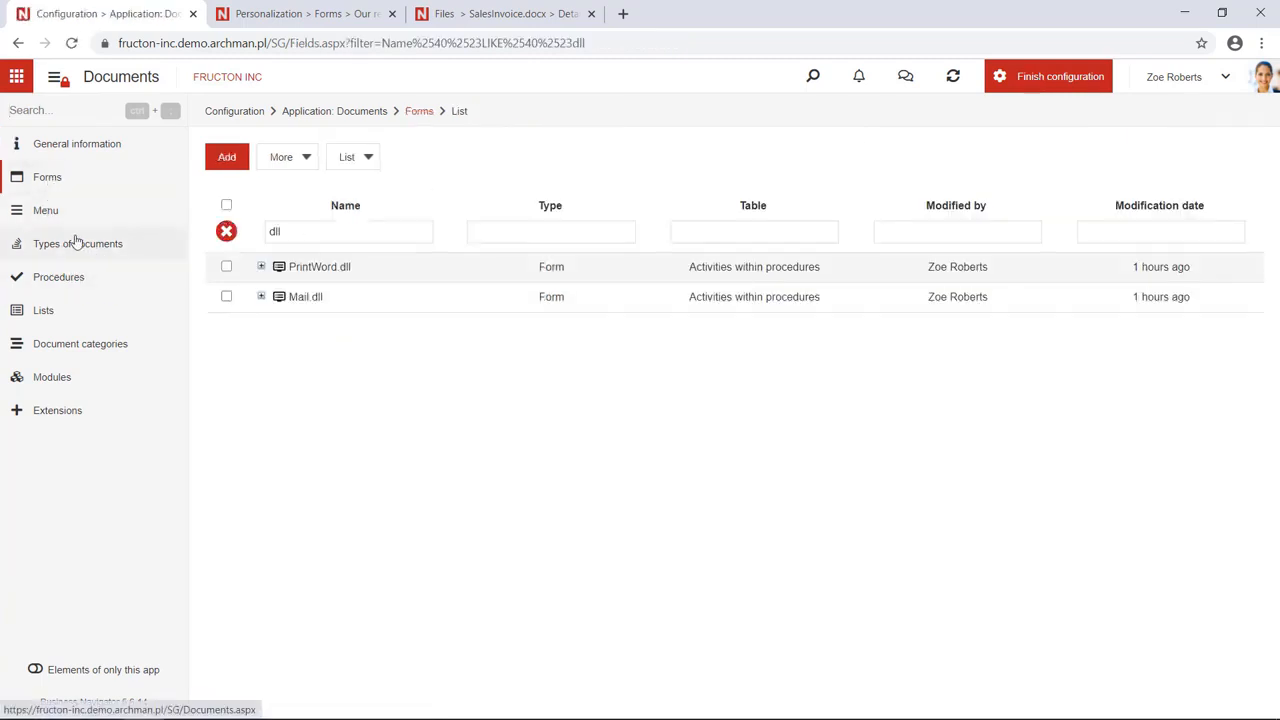
pyautogui.click(60, 280)
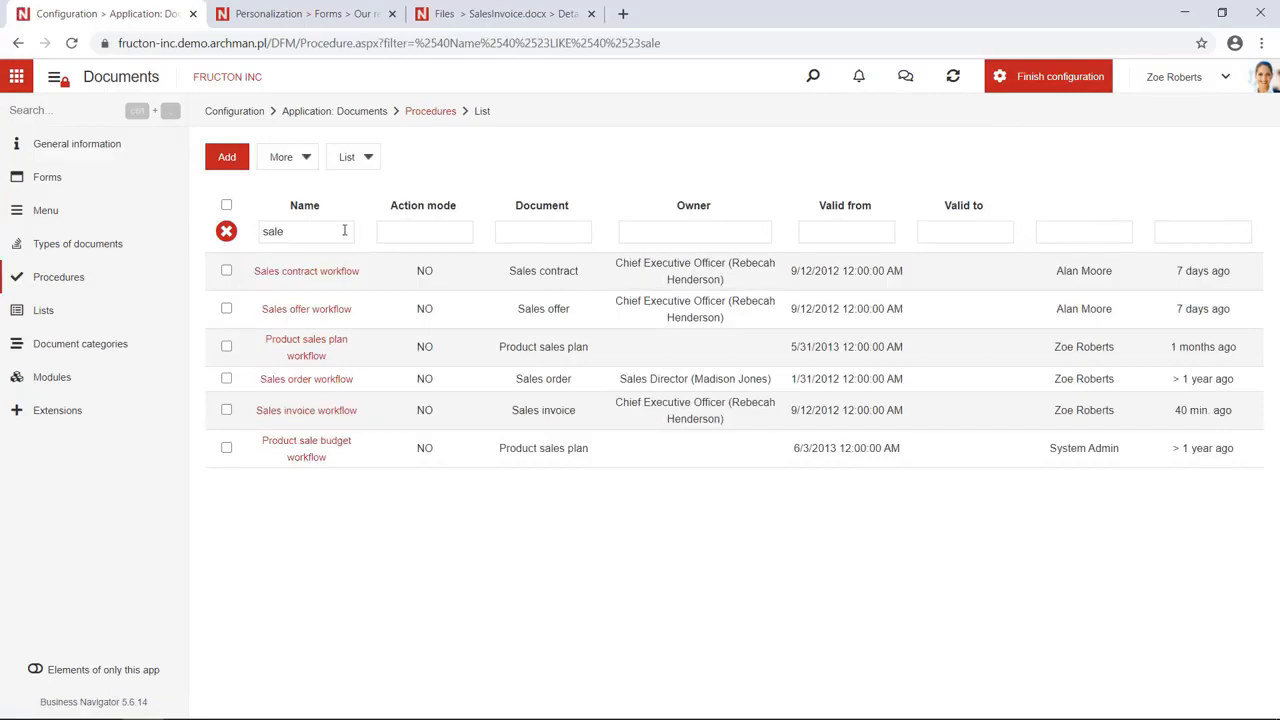
pyautogui.click(262, 233)
pyautogui.hotkey('ctrl', 'a')
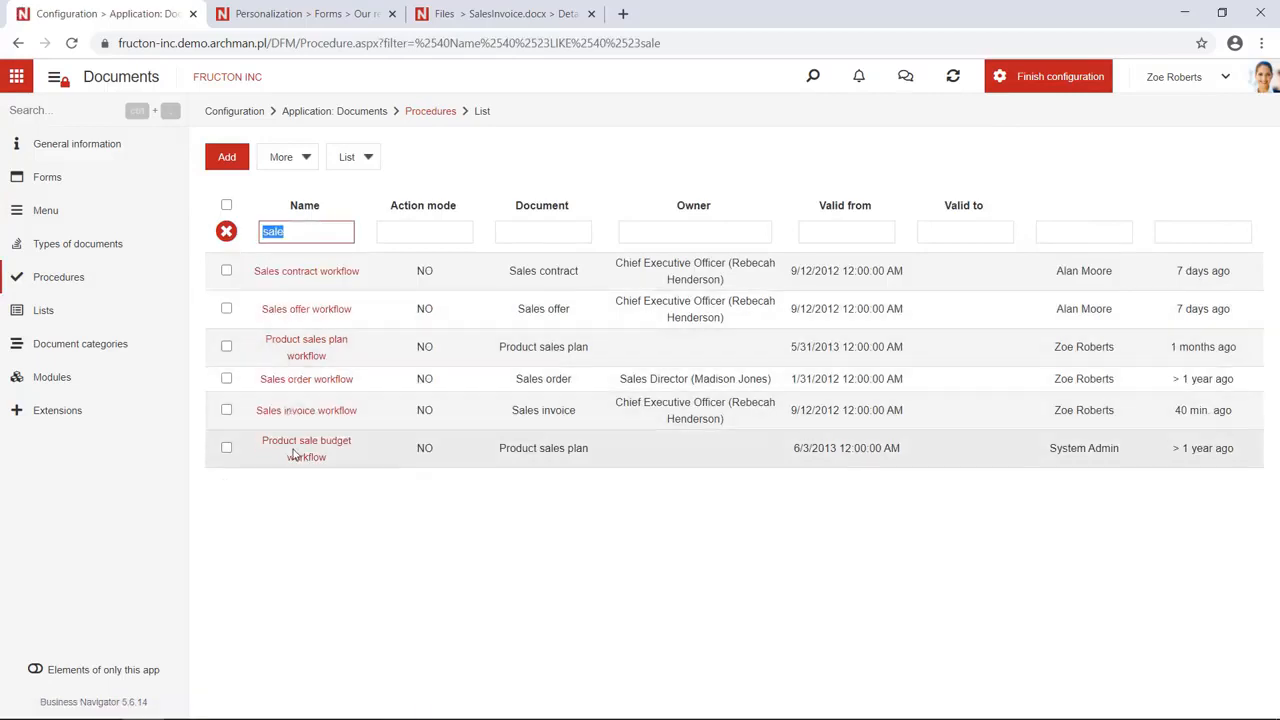
pyautogui.click(320, 275)
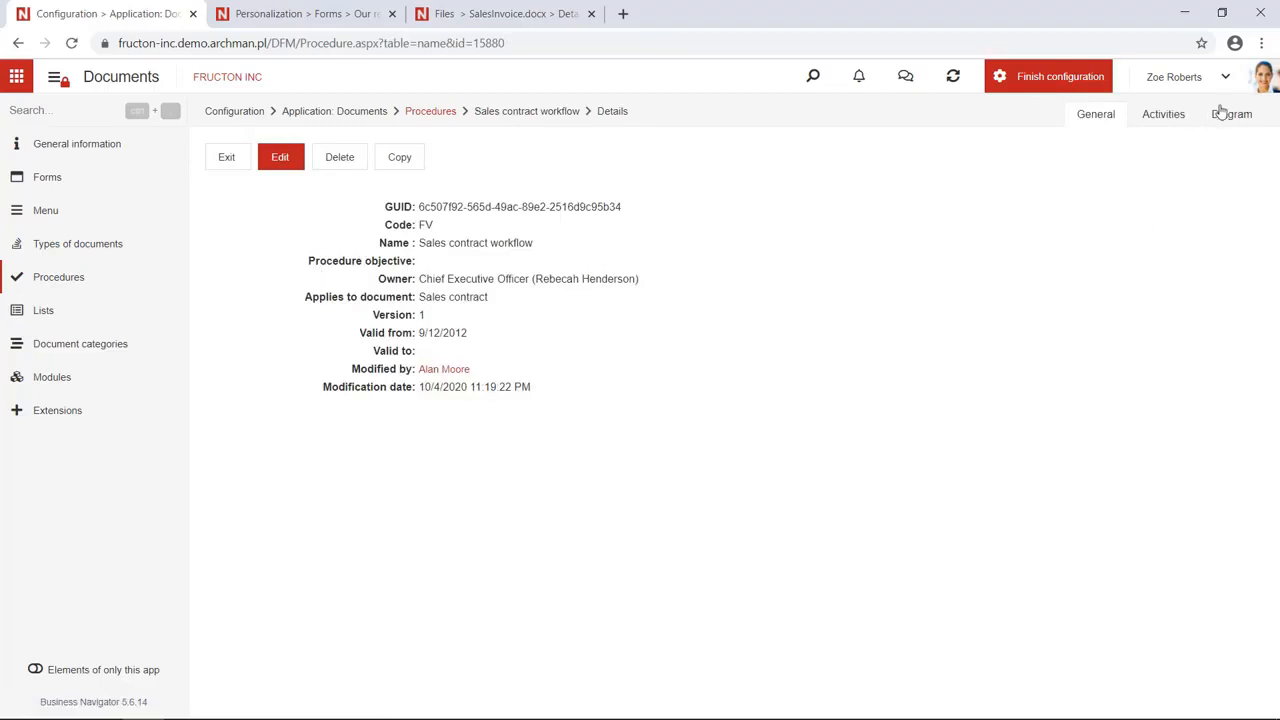
pyautogui.click(1227, 117)
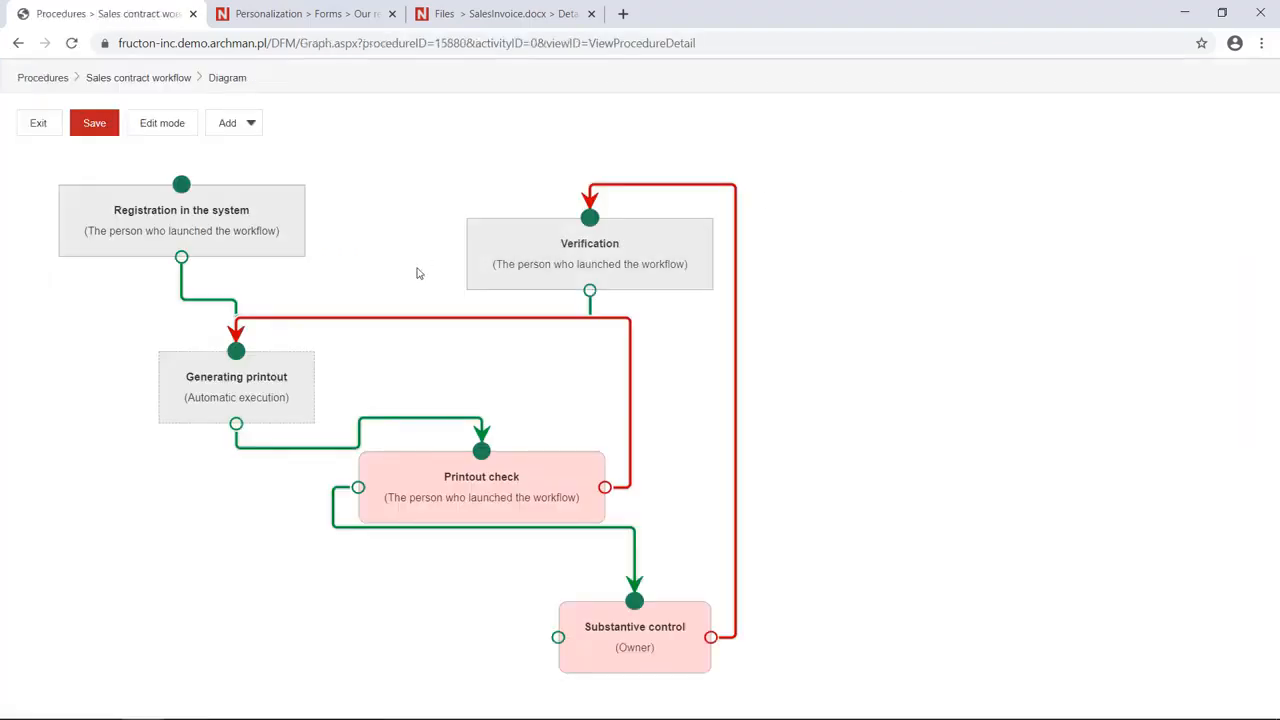
# Open the Generating printout activity from the diagram and start editing it
pyautogui.click(222, 381)
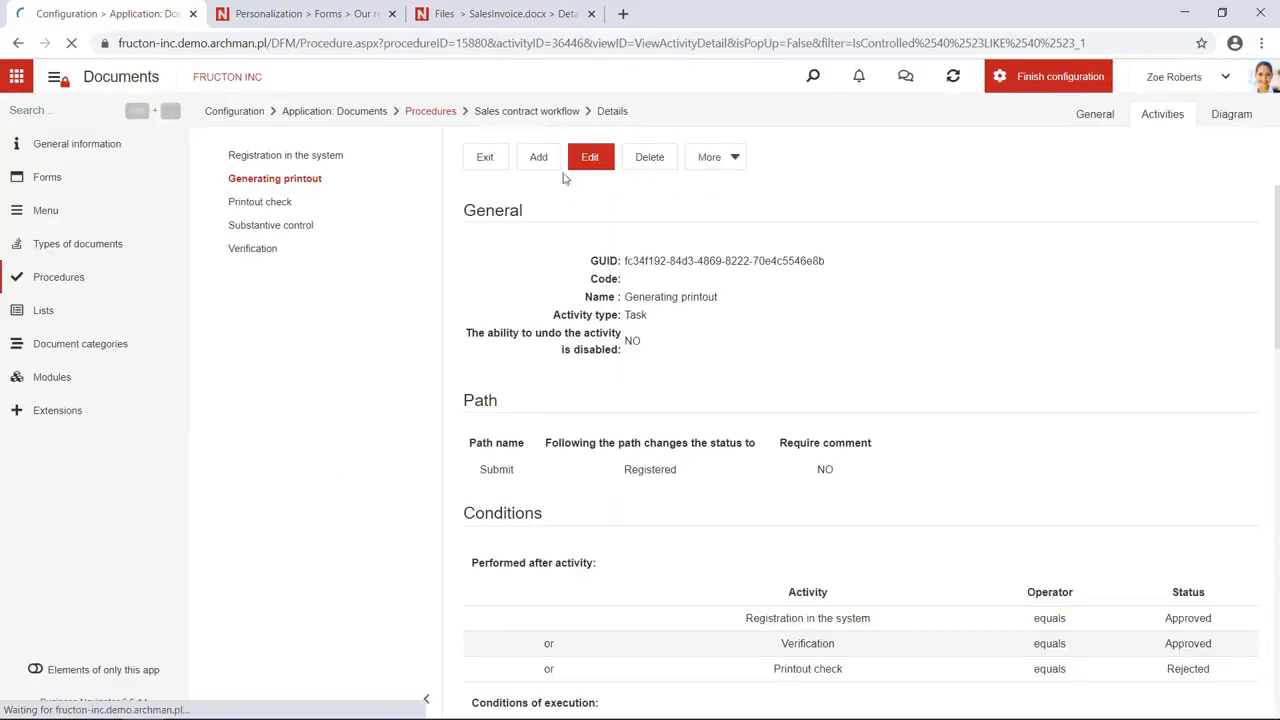
pyautogui.click(587, 155)
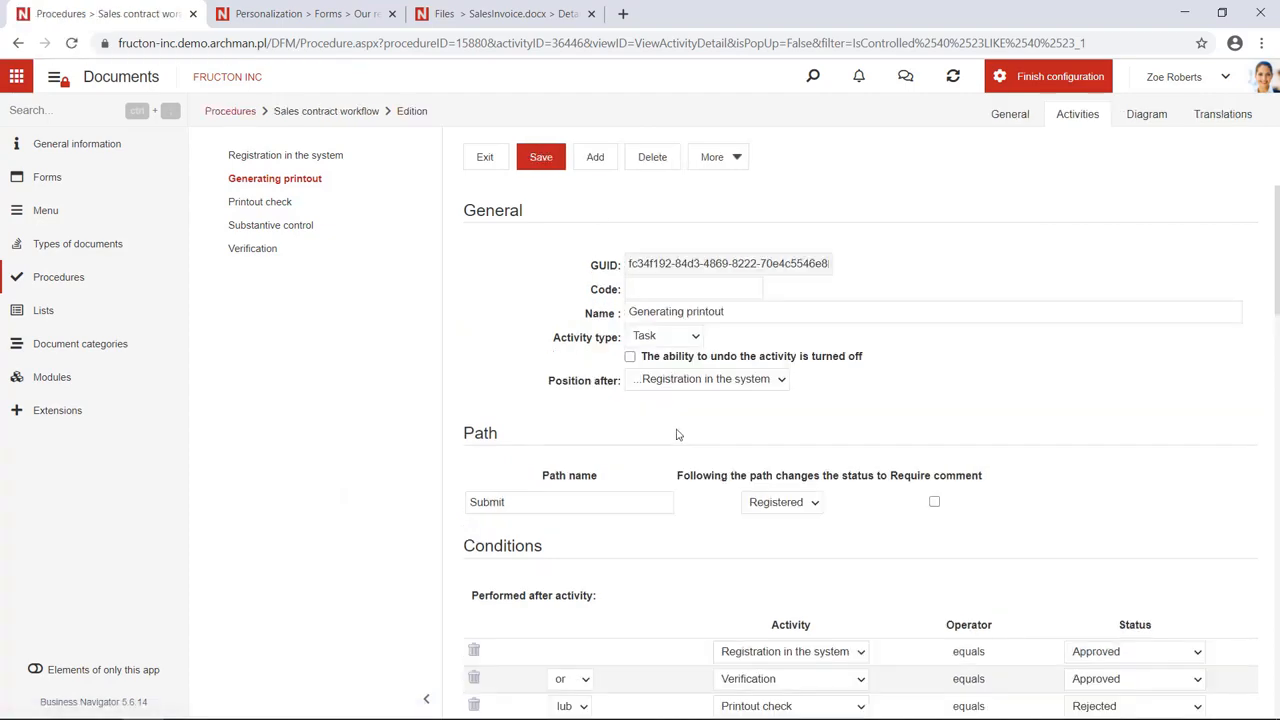
# Set the Print from template action's document id to System field: Document ID
pyautogui.scroll(-10, 677, 435)
pyautogui.scroll(-5, 679, 435)
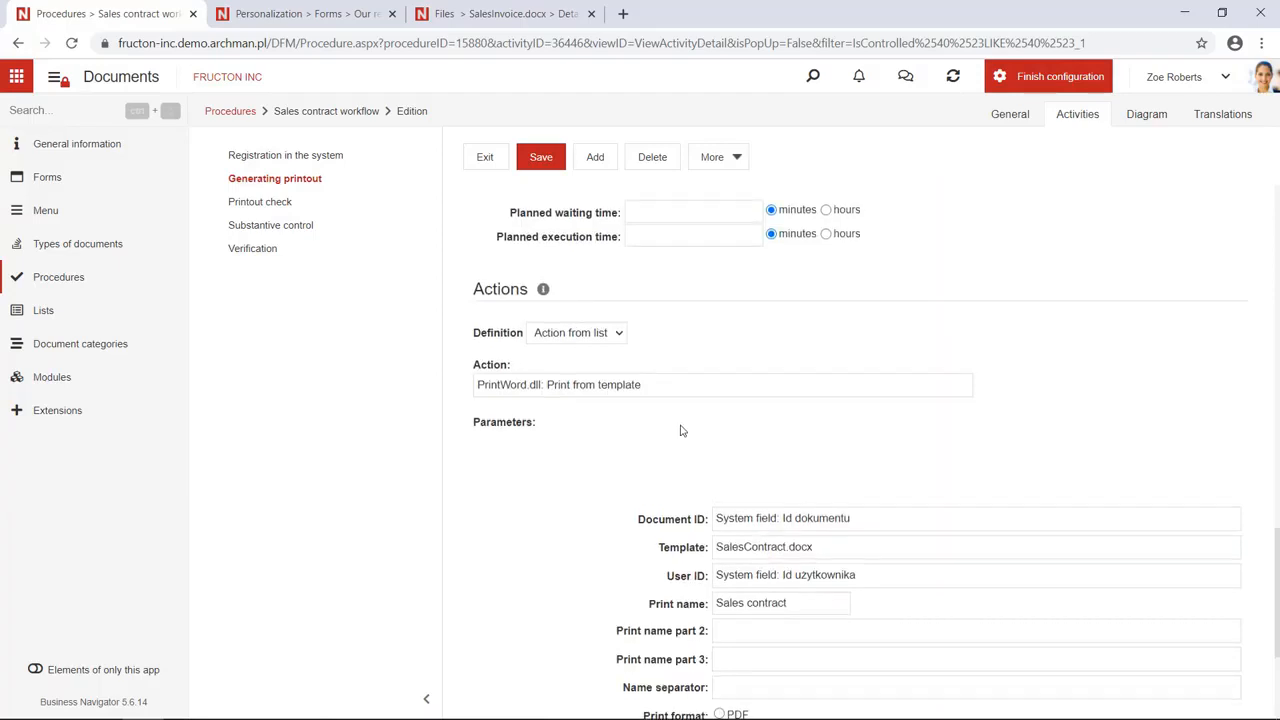
pyautogui.scroll(1, 670, 441)
pyautogui.moveTo(659, 468); pyautogui.dragTo(543, 464)
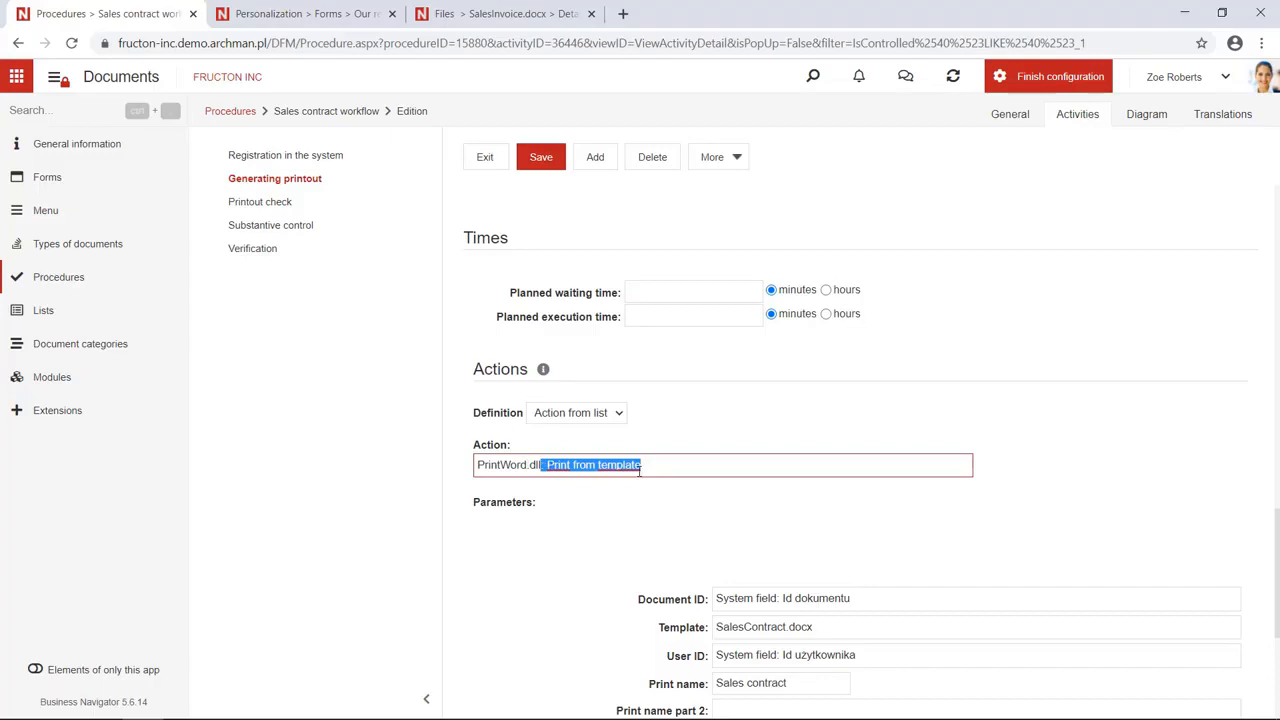
pyautogui.scroll(-2, 645, 474)
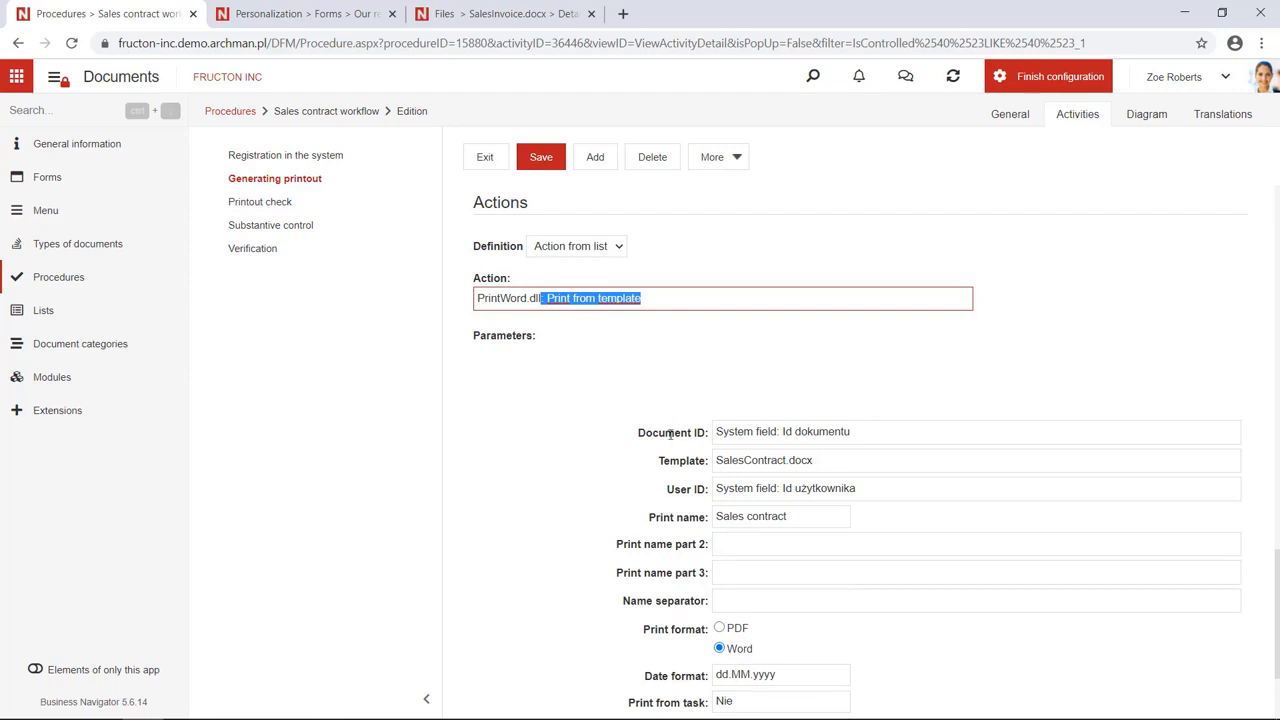
pyautogui.click(866, 432)
pyautogui.moveTo(866, 432); pyautogui.dragTo(660, 436)
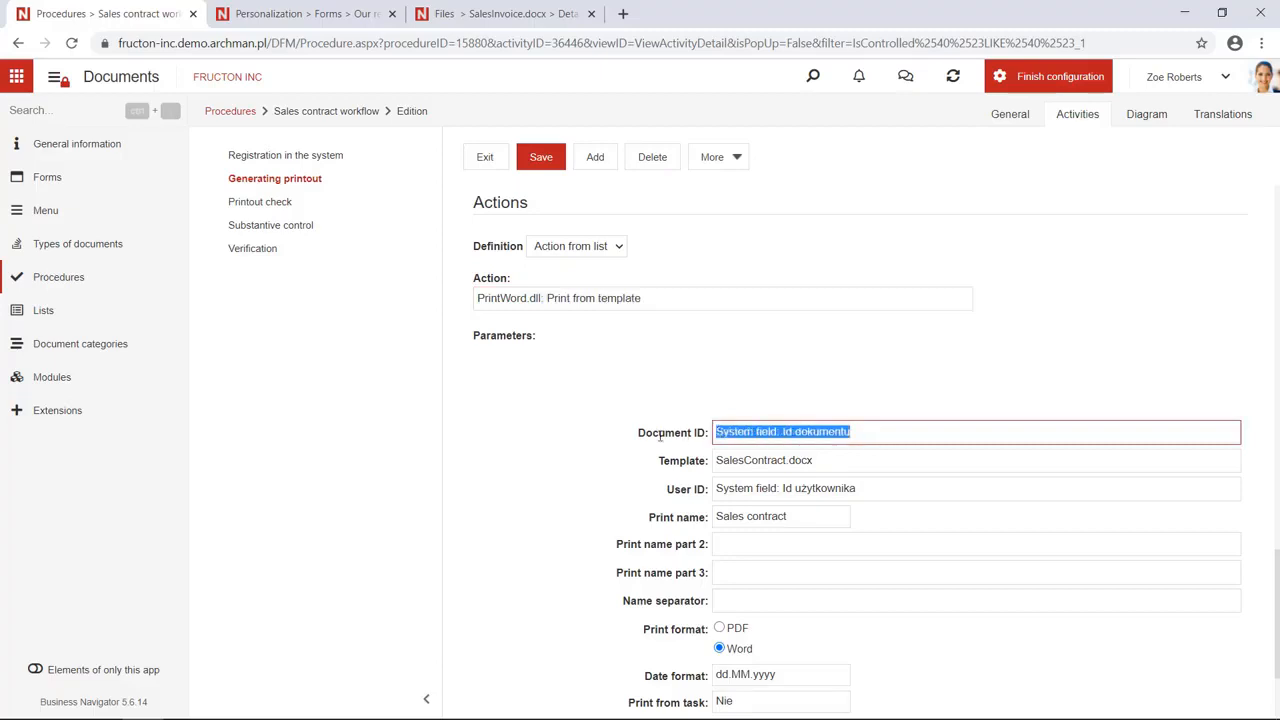
pyautogui.write('id')
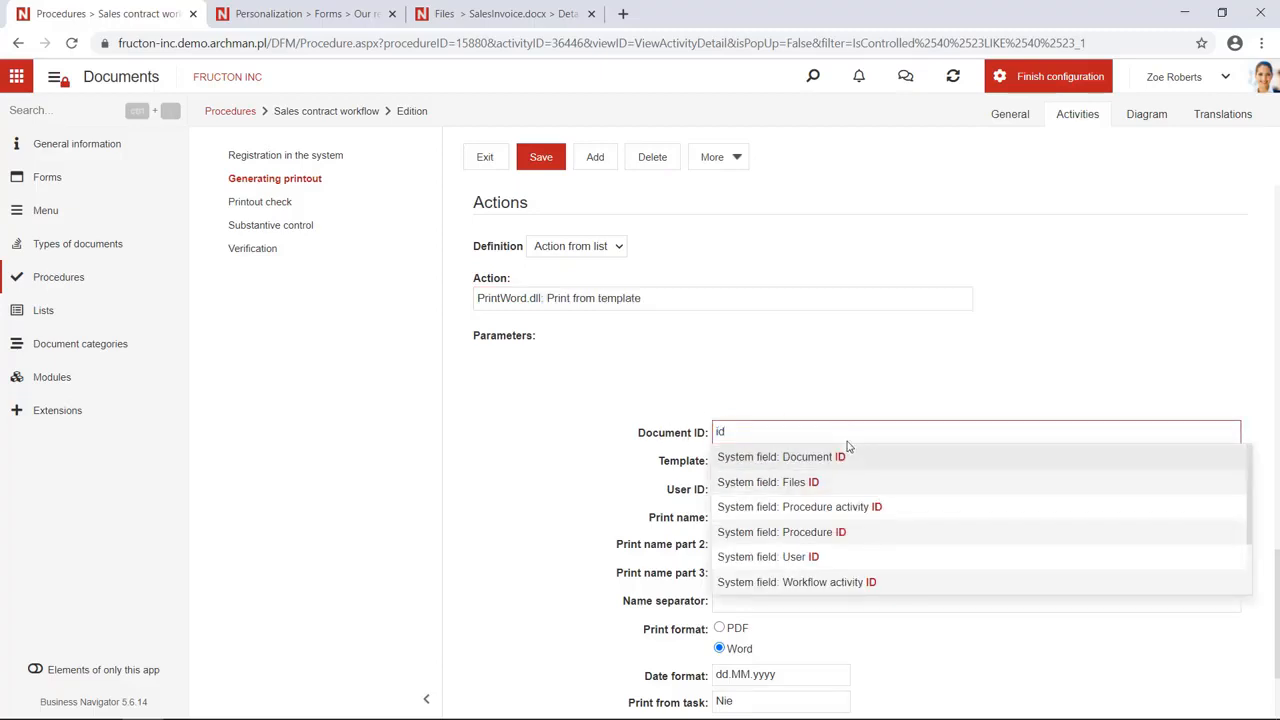
pyautogui.click(848, 456)
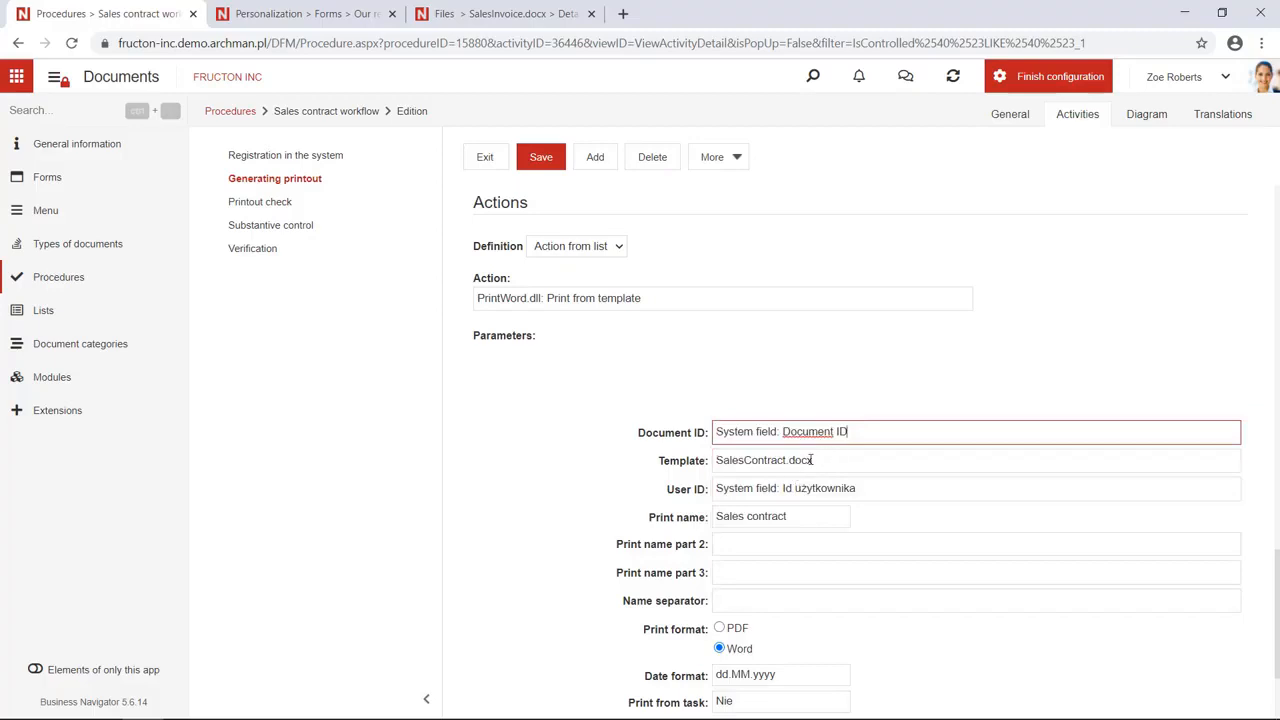
# Choose SalesContract.docx as the template and System field: User ID as user id
pyautogui.moveTo(837, 456); pyautogui.dragTo(709, 460)
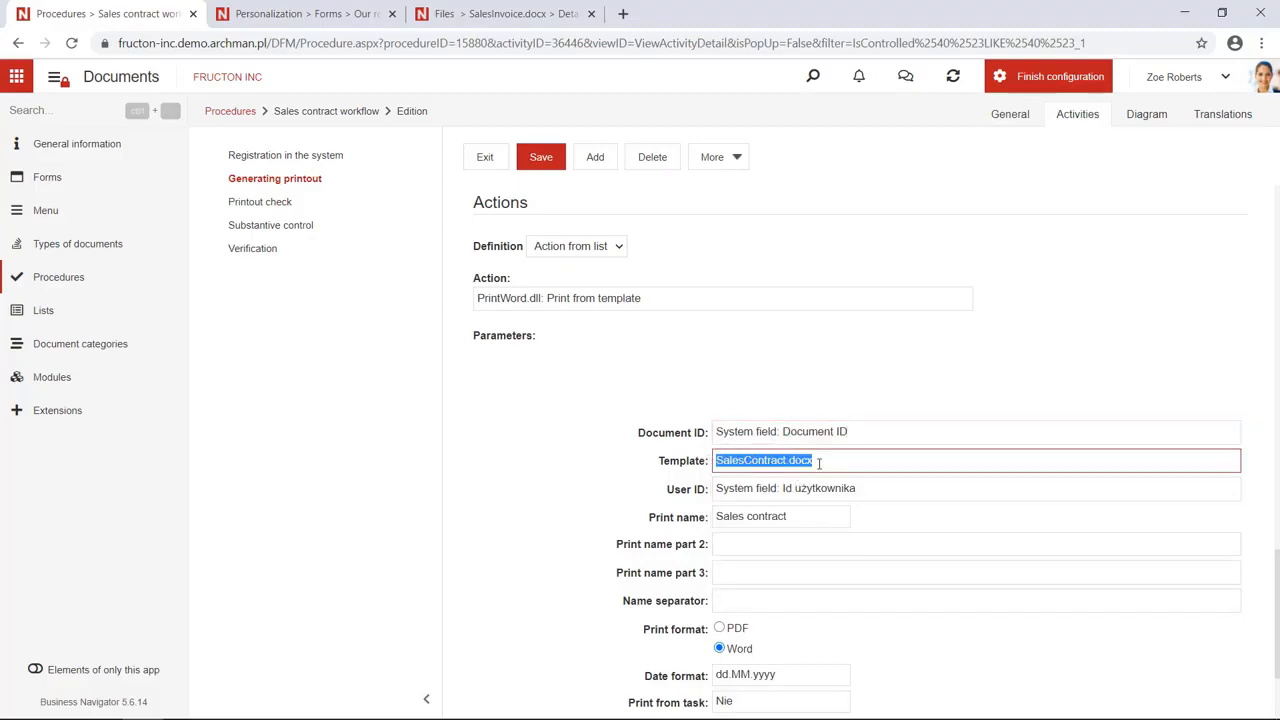
pyautogui.press('BackSpace')
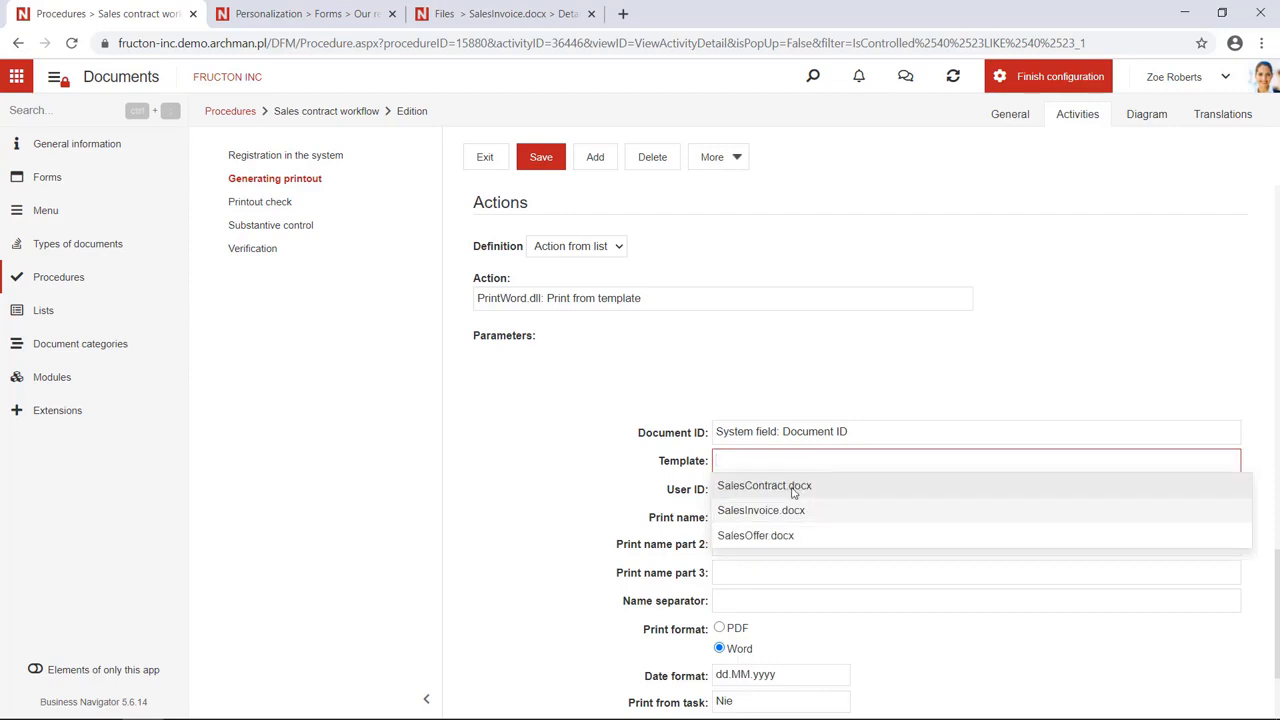
pyautogui.click(788, 487)
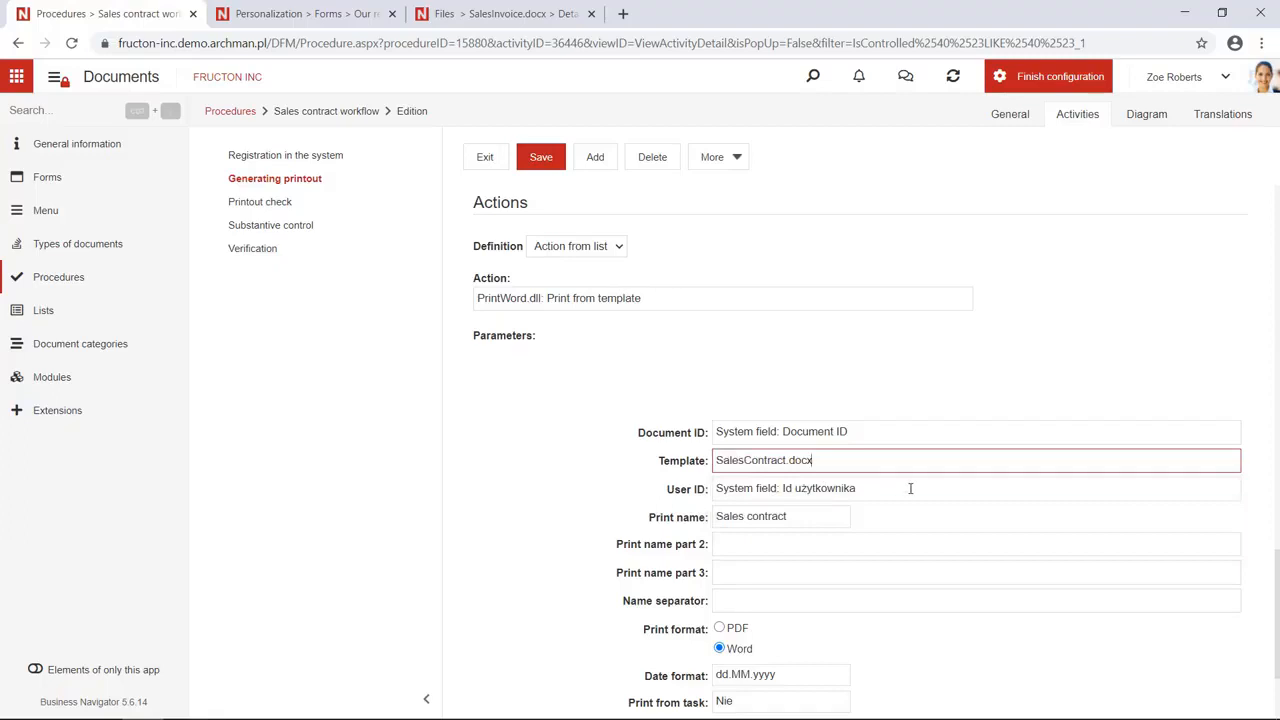
pyautogui.press('Tab')
pyautogui.write('used')
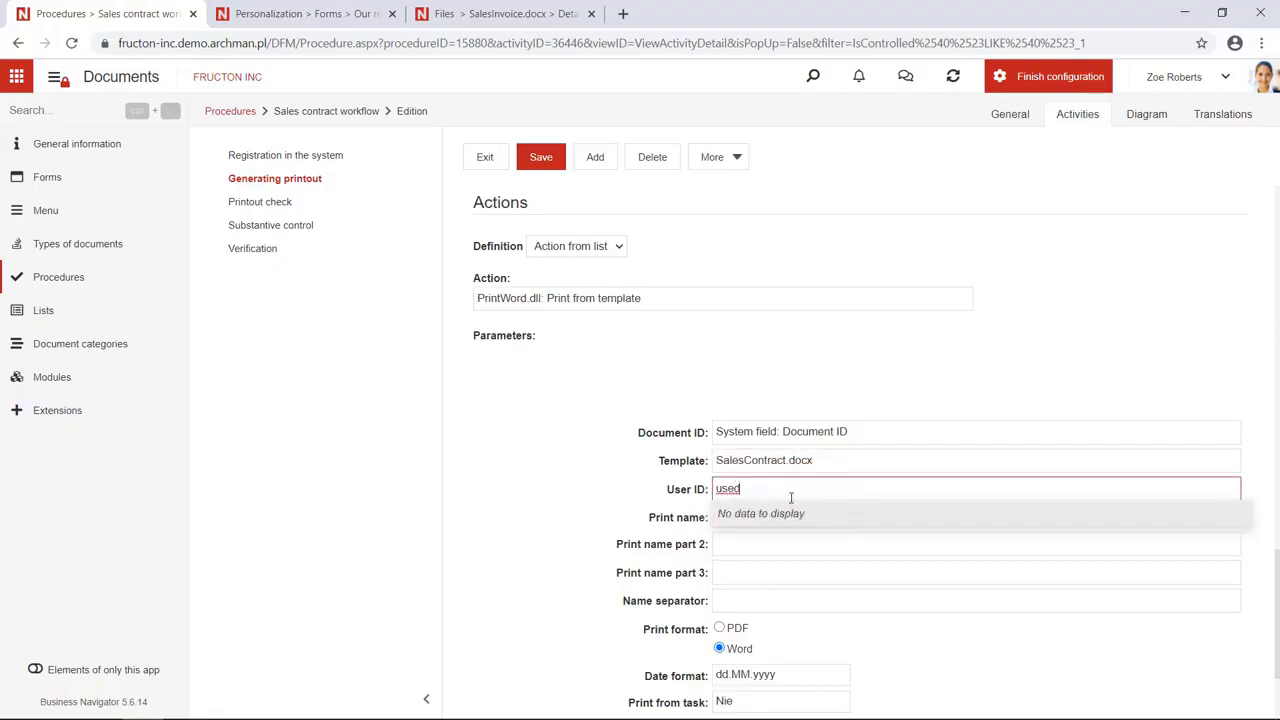
pyautogui.press('BackSpace')
pyautogui.write('r')
pyautogui.click(776, 519)
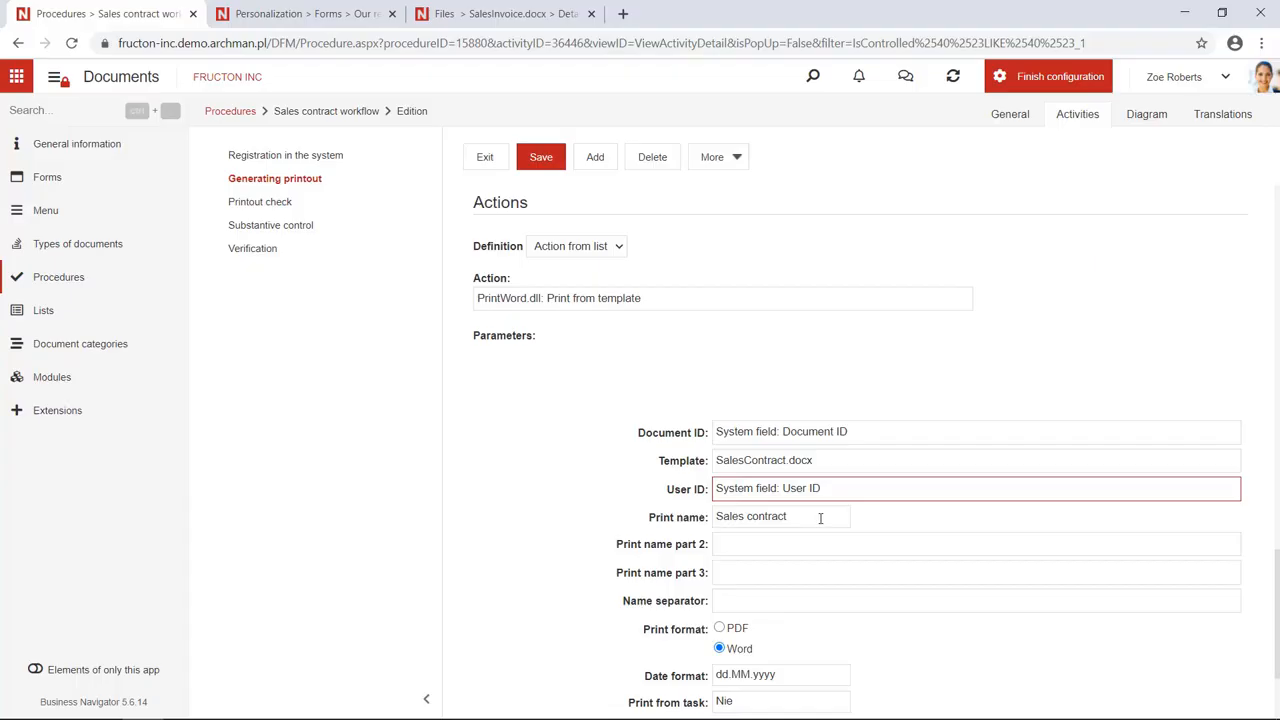
pyautogui.click(823, 517)
# Set print name part 2 to Reference number with an underscore '_' name separator
pyautogui.scroll(-2, 822, 518)
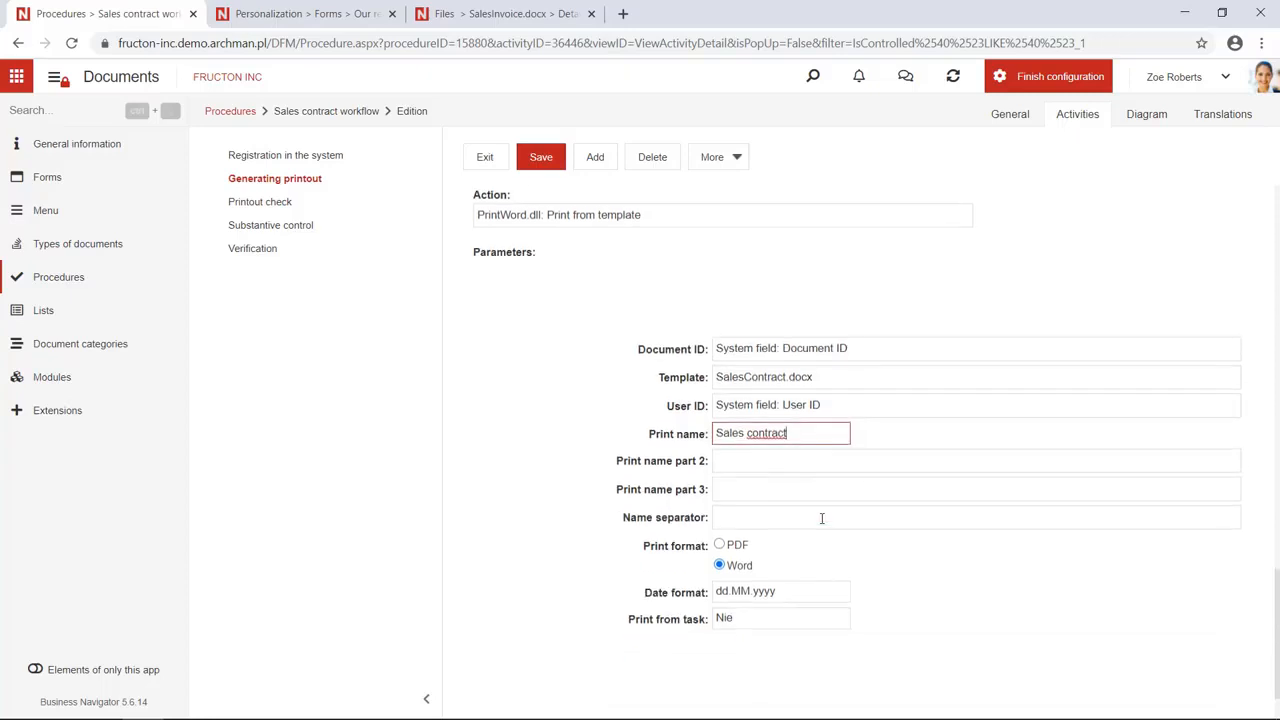
pyautogui.click(758, 469)
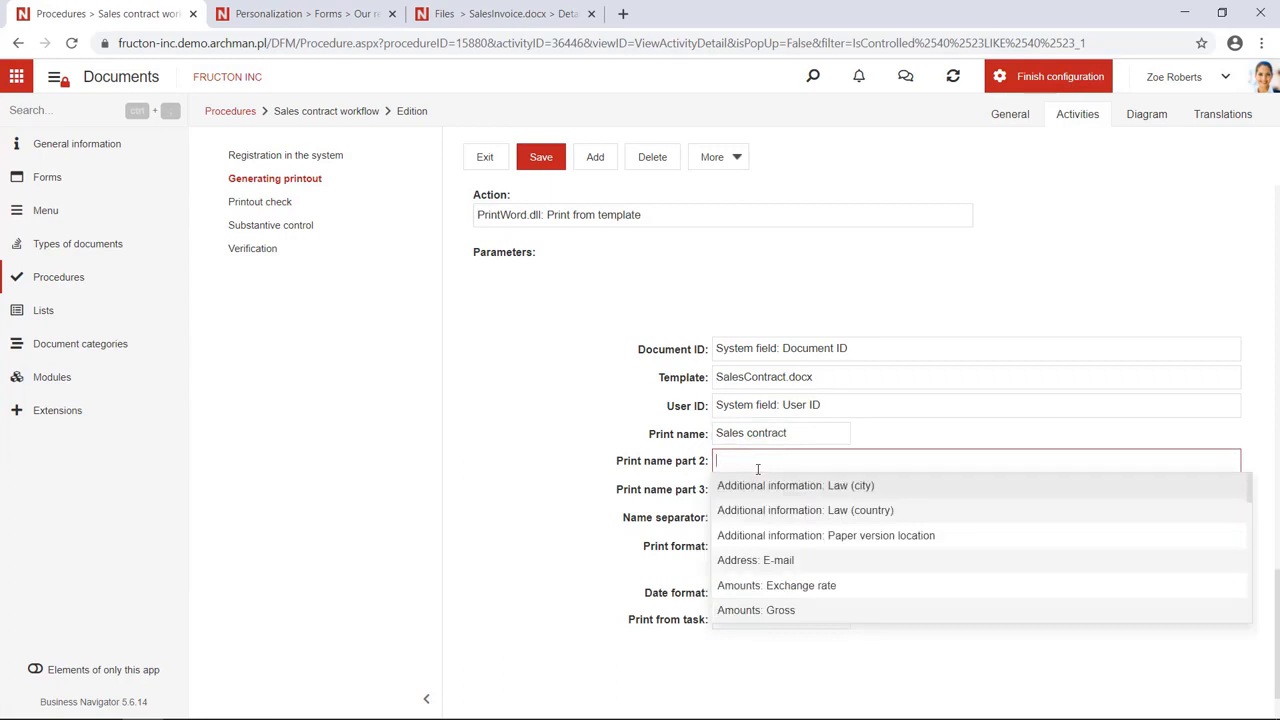
pyautogui.write('re')
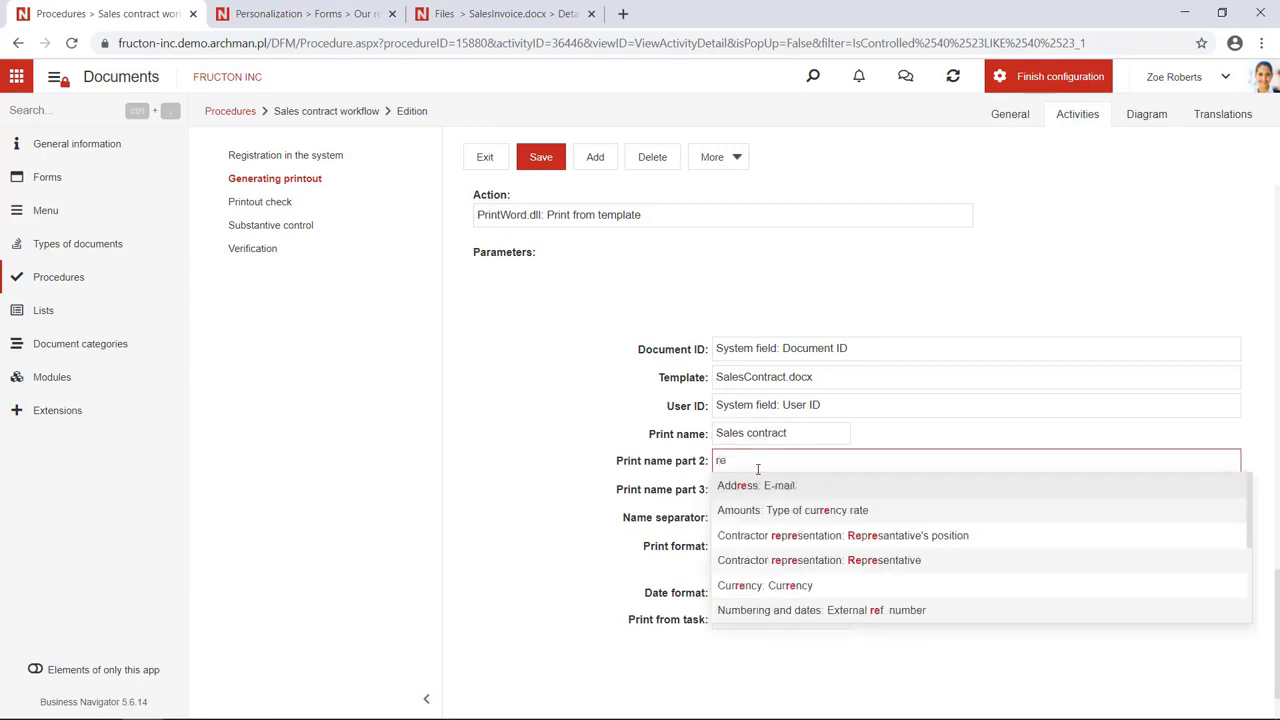
pyautogui.write('fe')
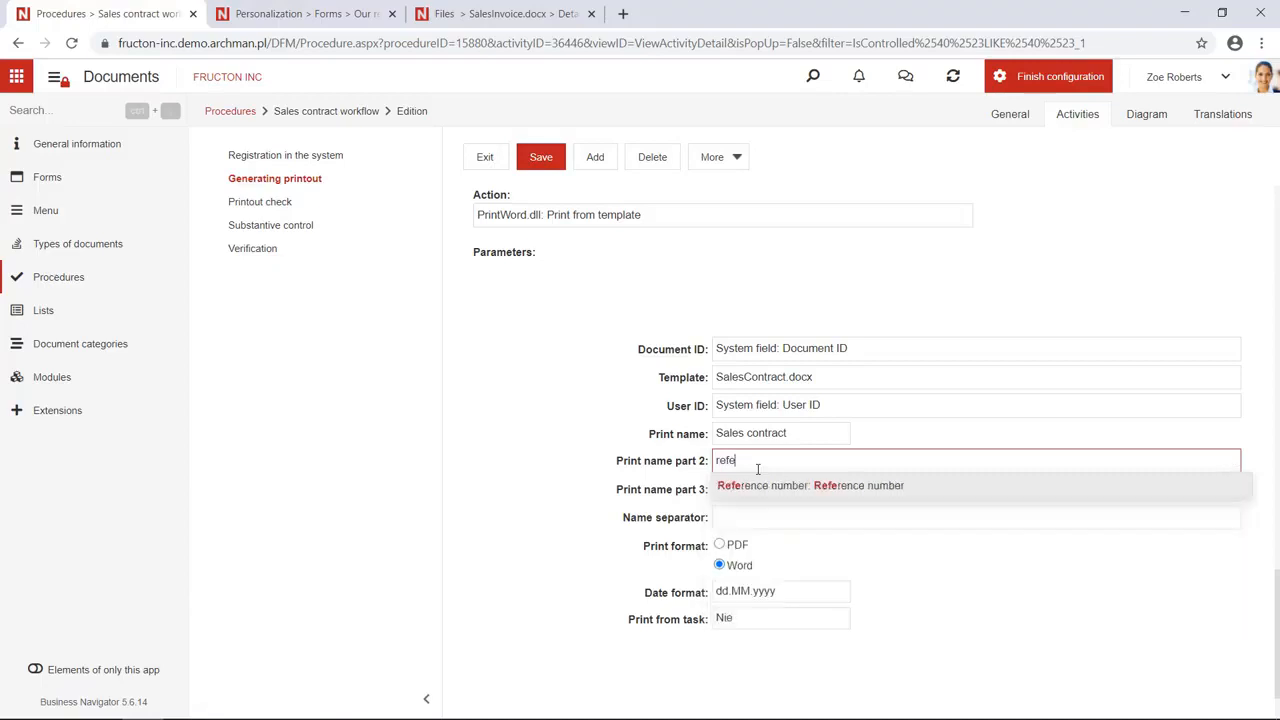
pyautogui.click(772, 486)
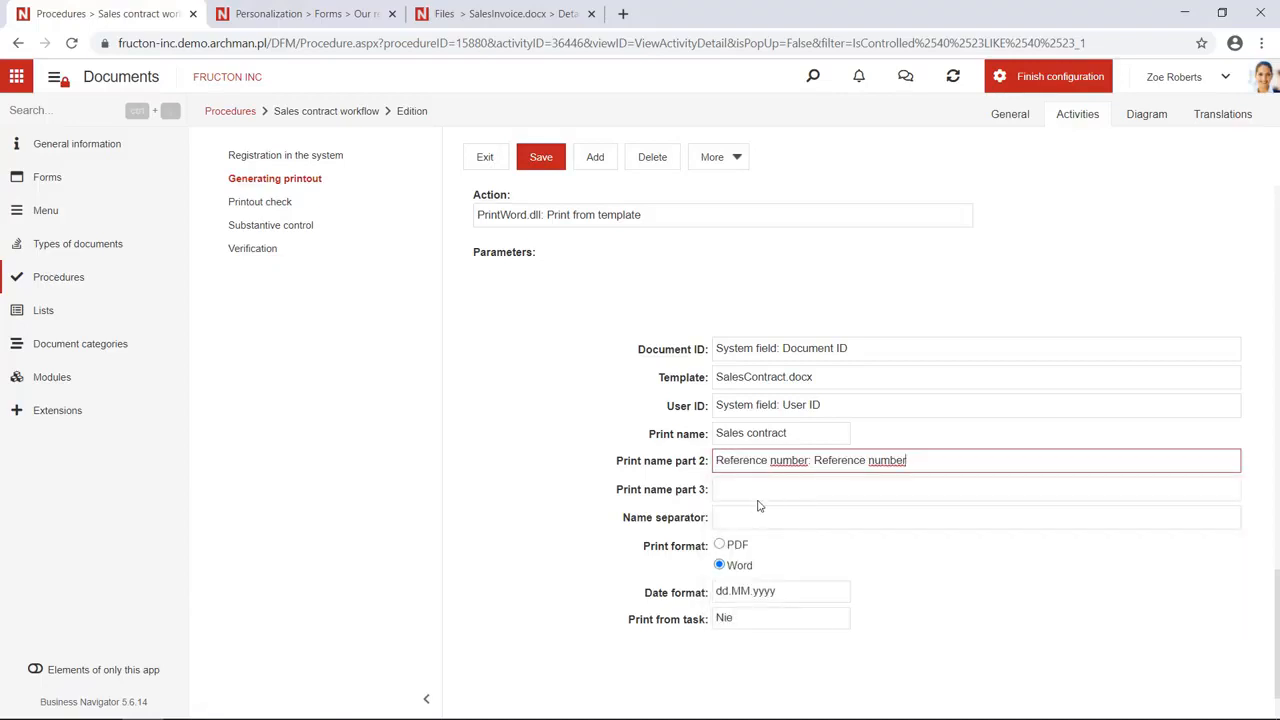
pyautogui.click(726, 521)
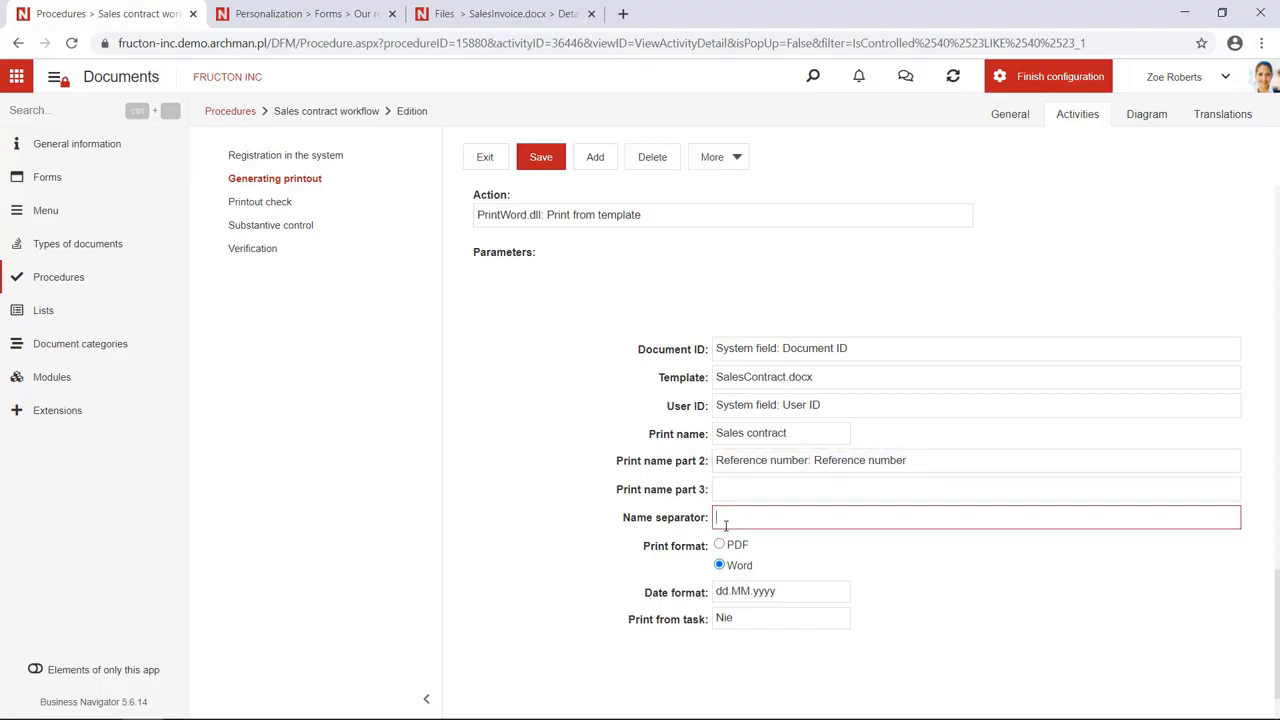
pyautogui.write('_')
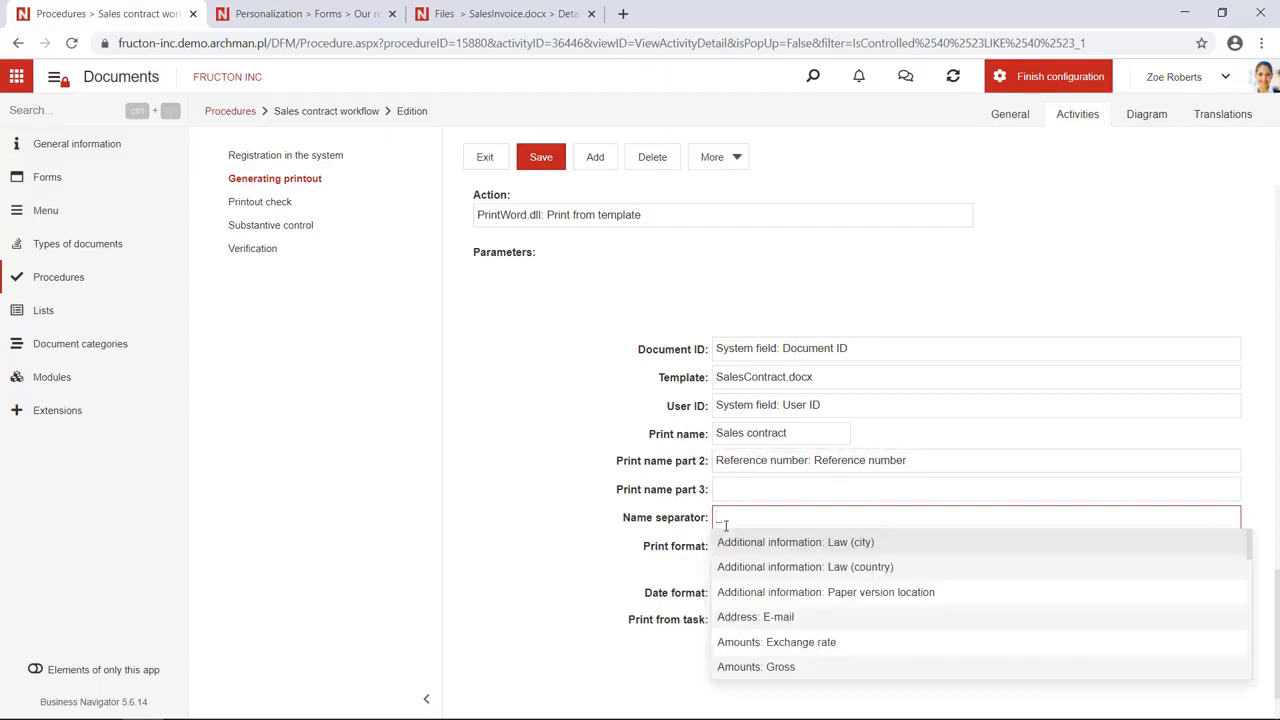
pyautogui.click(561, 574)
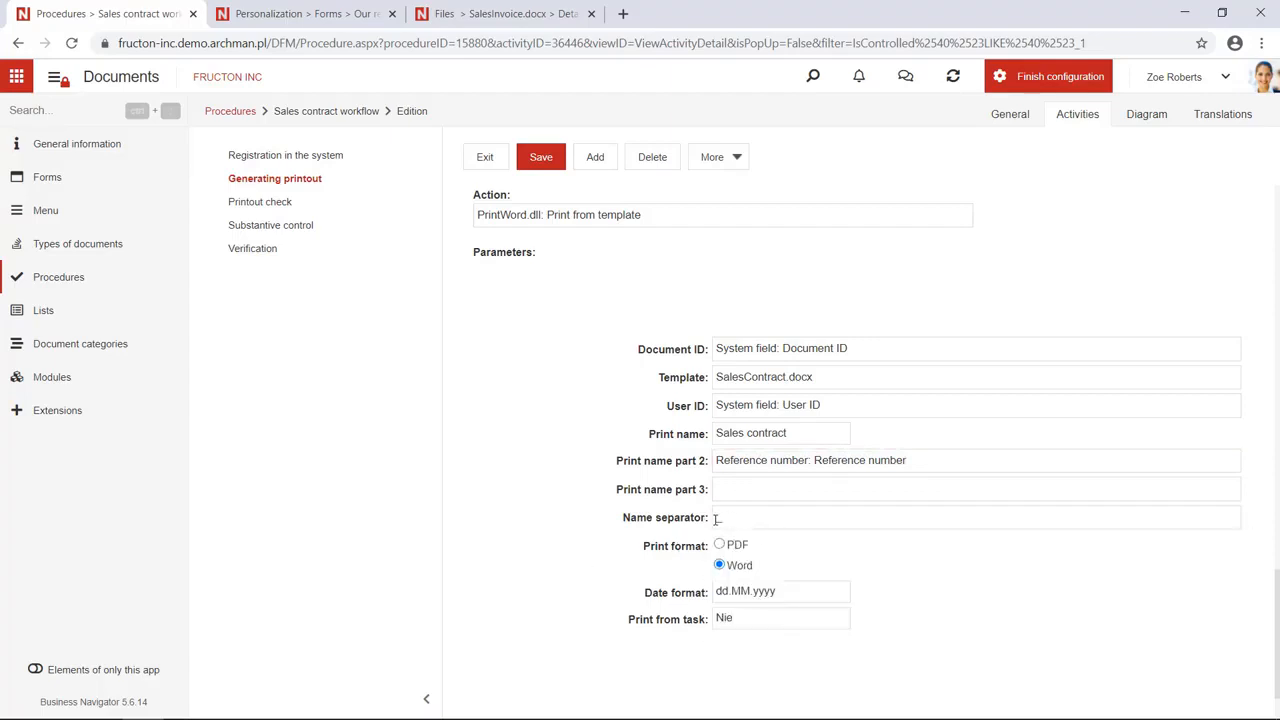
# Save the Generating printout activity settings
pyautogui.tripleClick(775, 434)
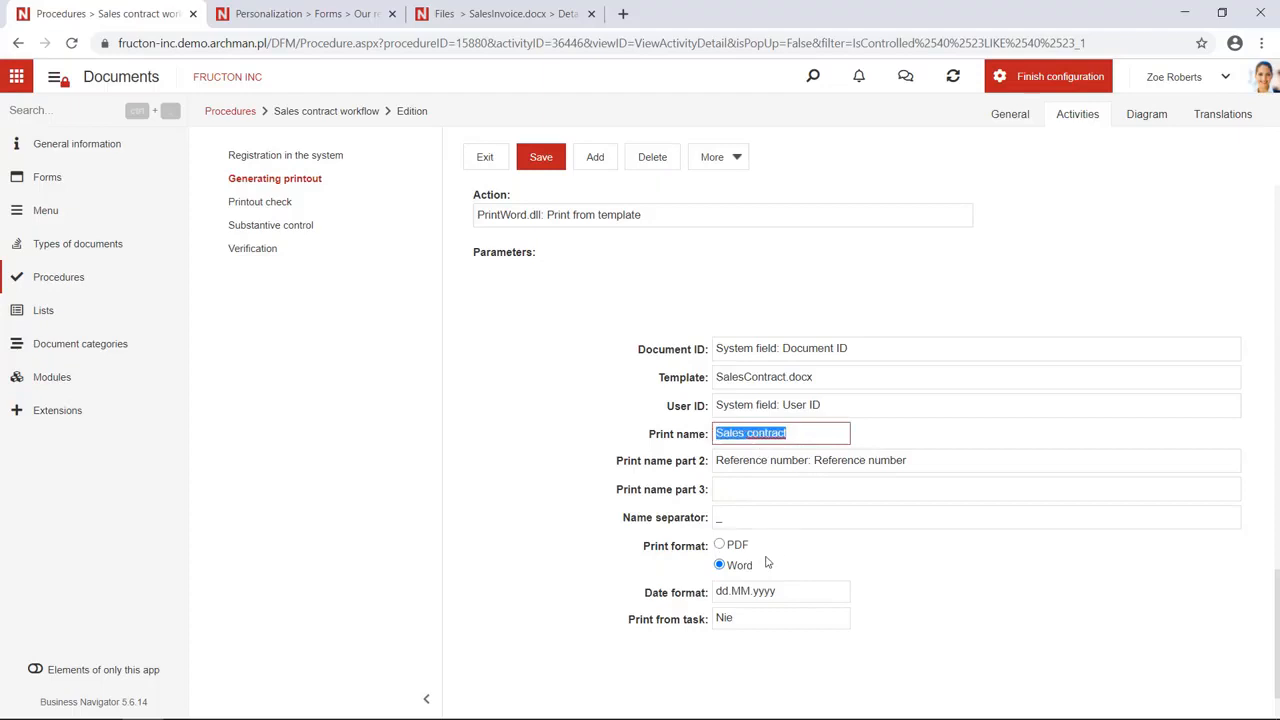
pyautogui.scroll(-1, 767, 562)
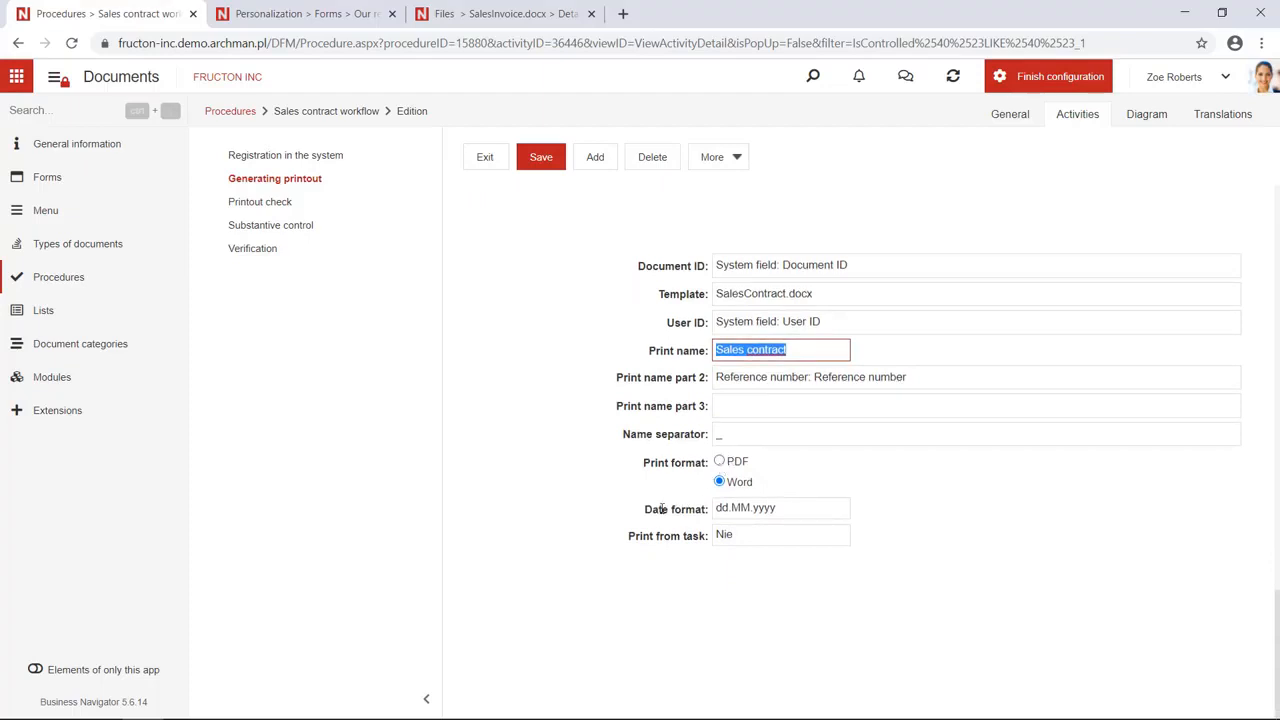
pyautogui.scroll(1, 547, 491)
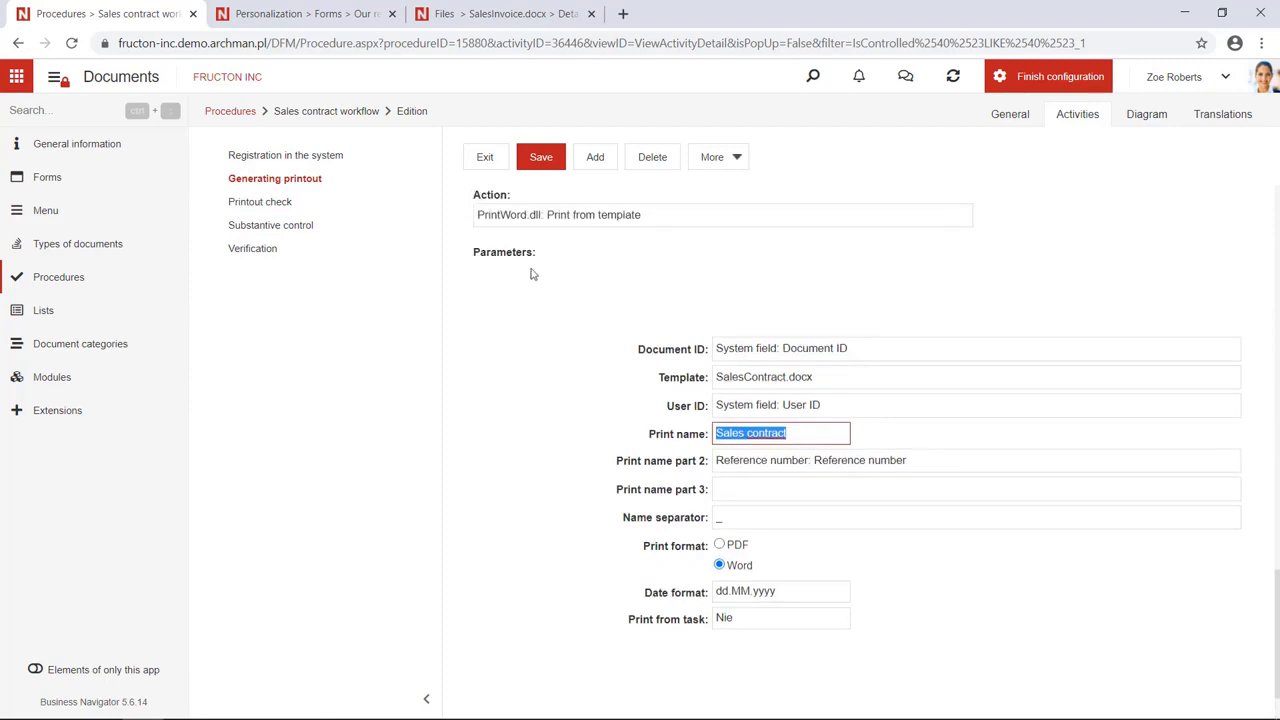
pyautogui.scroll(8, 538, 235)
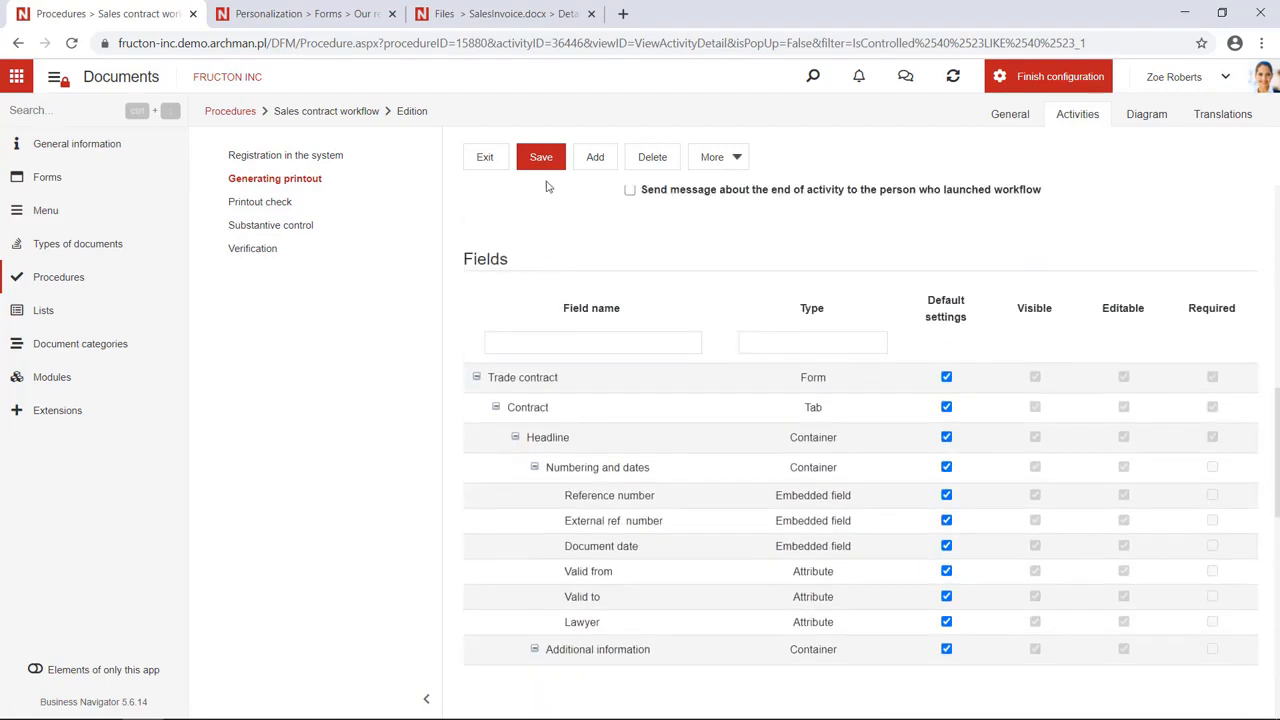
pyautogui.click(541, 158)
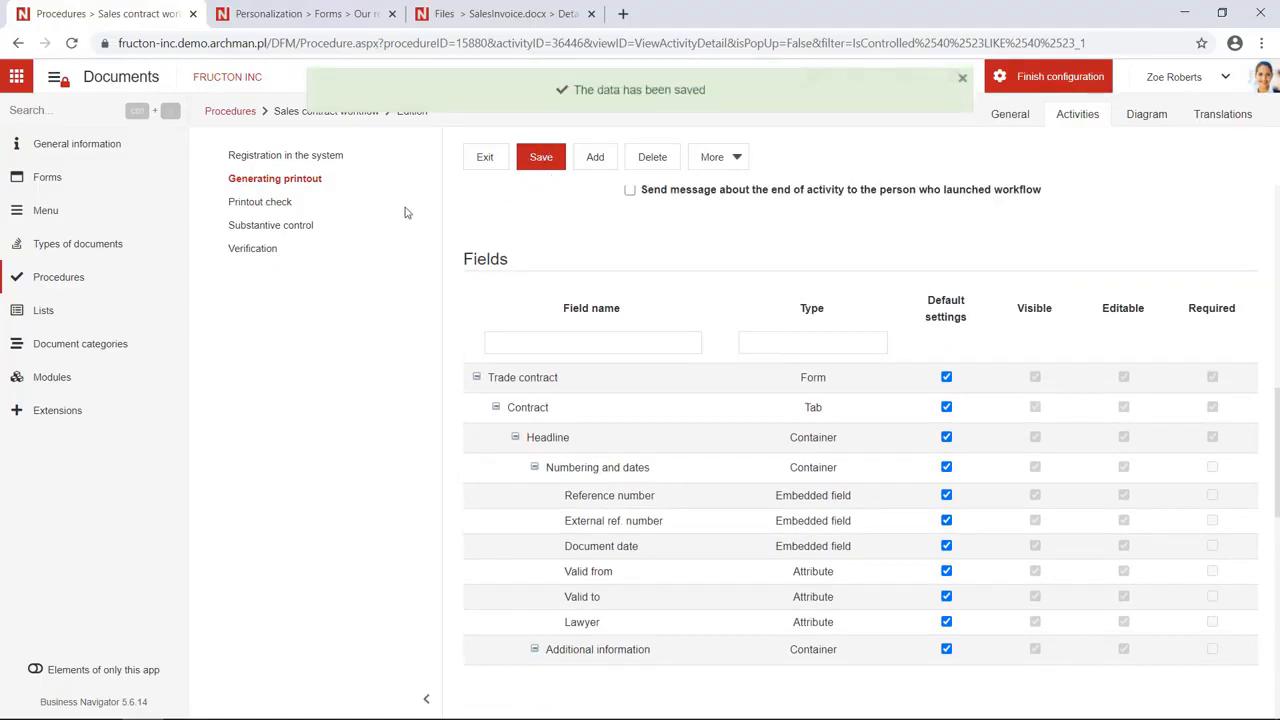
pyautogui.click(295, 15)
# Finish the sales contract workflow configuration and return to the start desktop
pyautogui.click(105, 14)
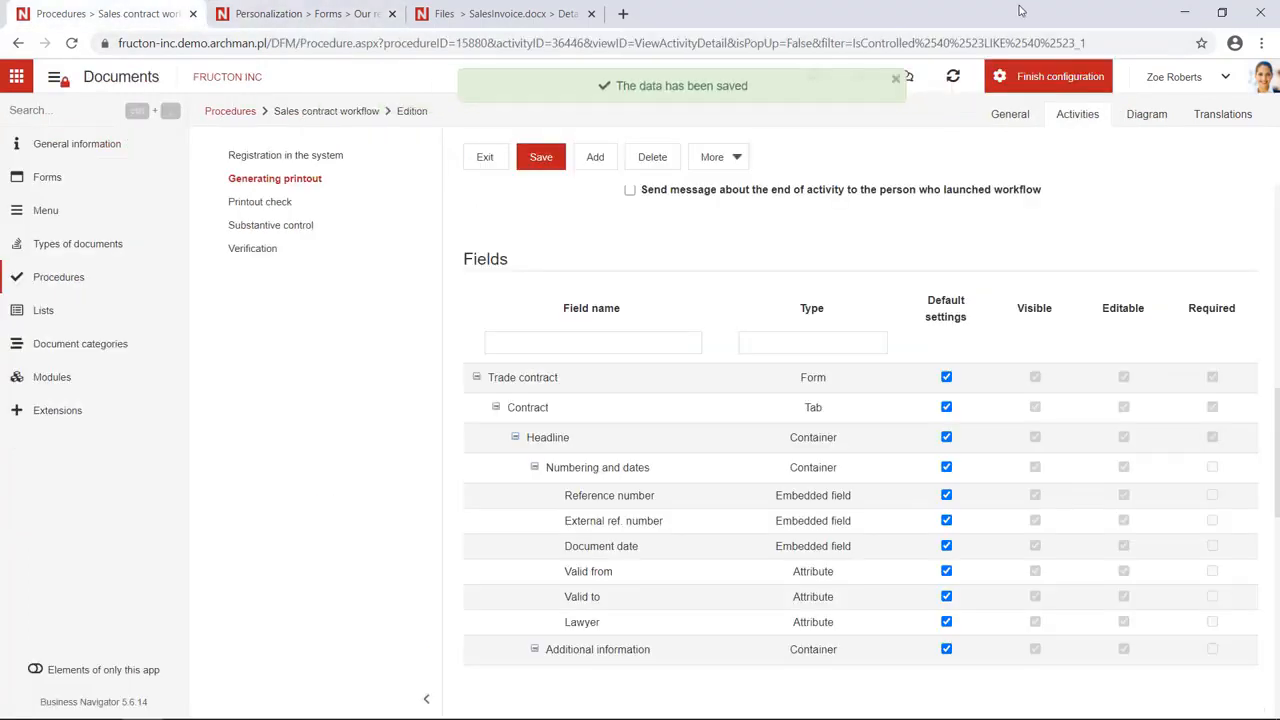
pyautogui.click(1066, 80)
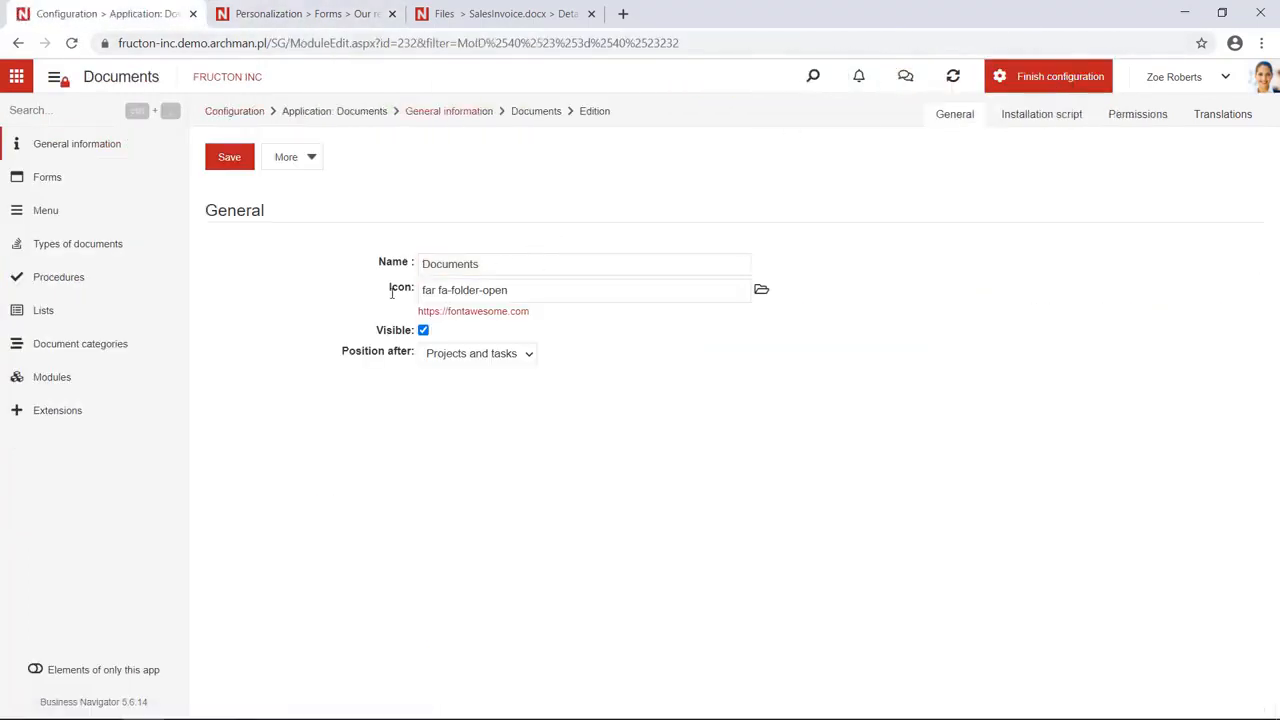
pyautogui.click(55, 277)
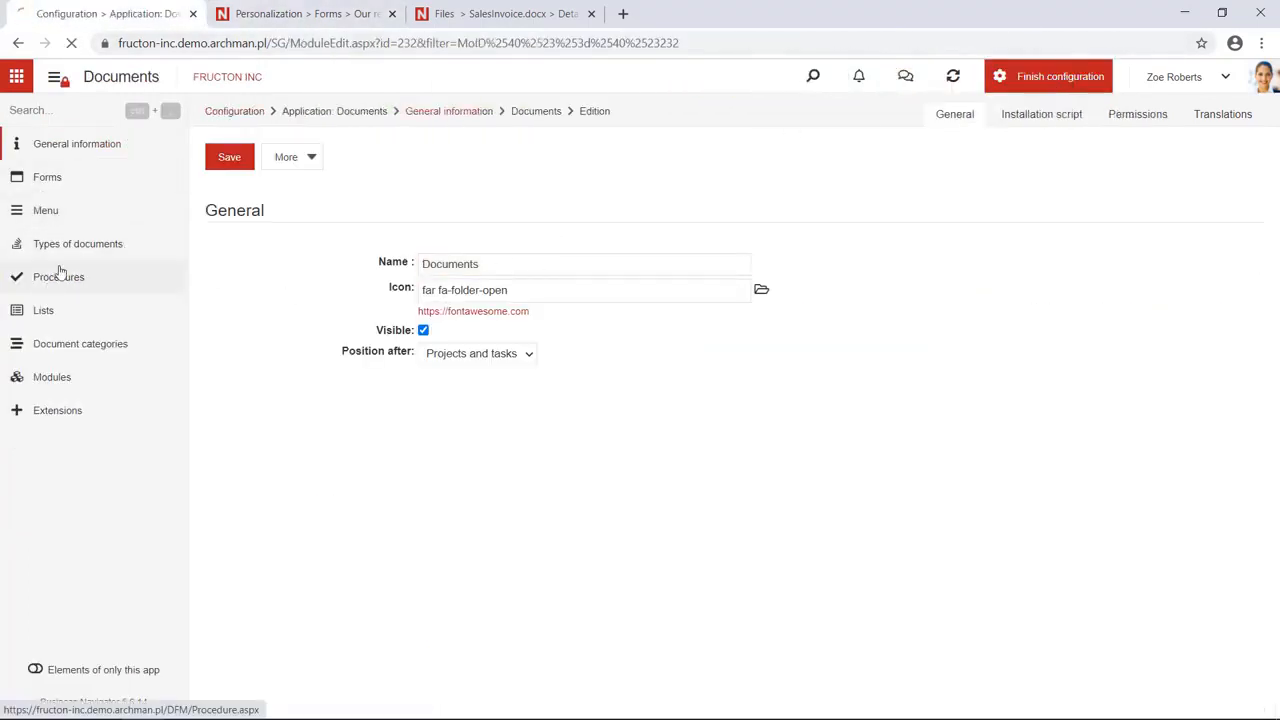
pyautogui.click(1045, 78)
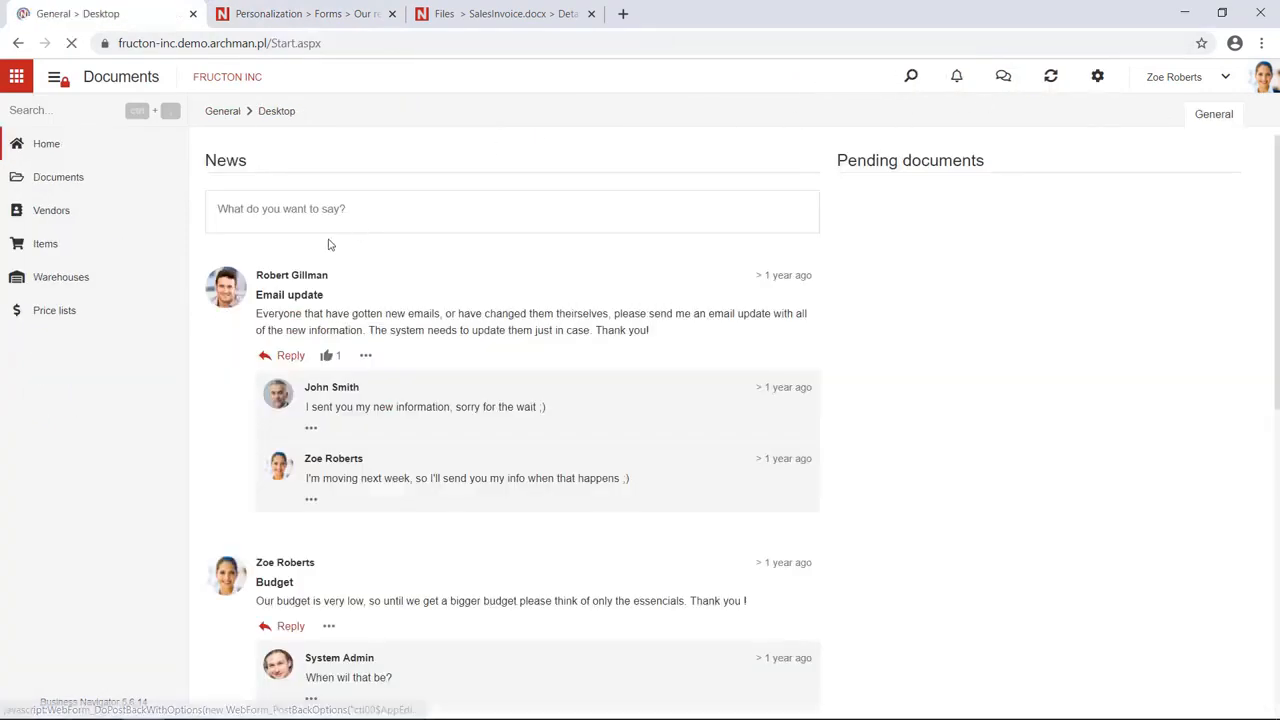
# Start a new Sales contract from Documents, with the side navigation collapsed
pyautogui.click(77, 183)
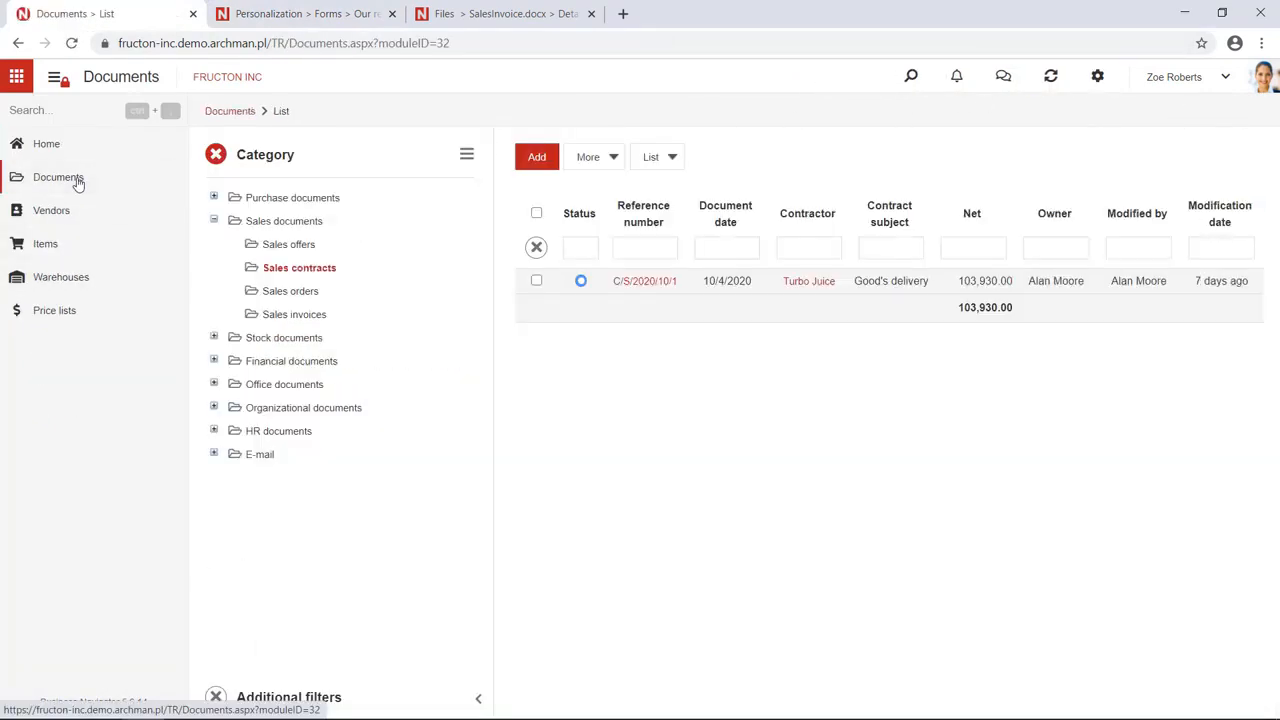
pyautogui.click(534, 166)
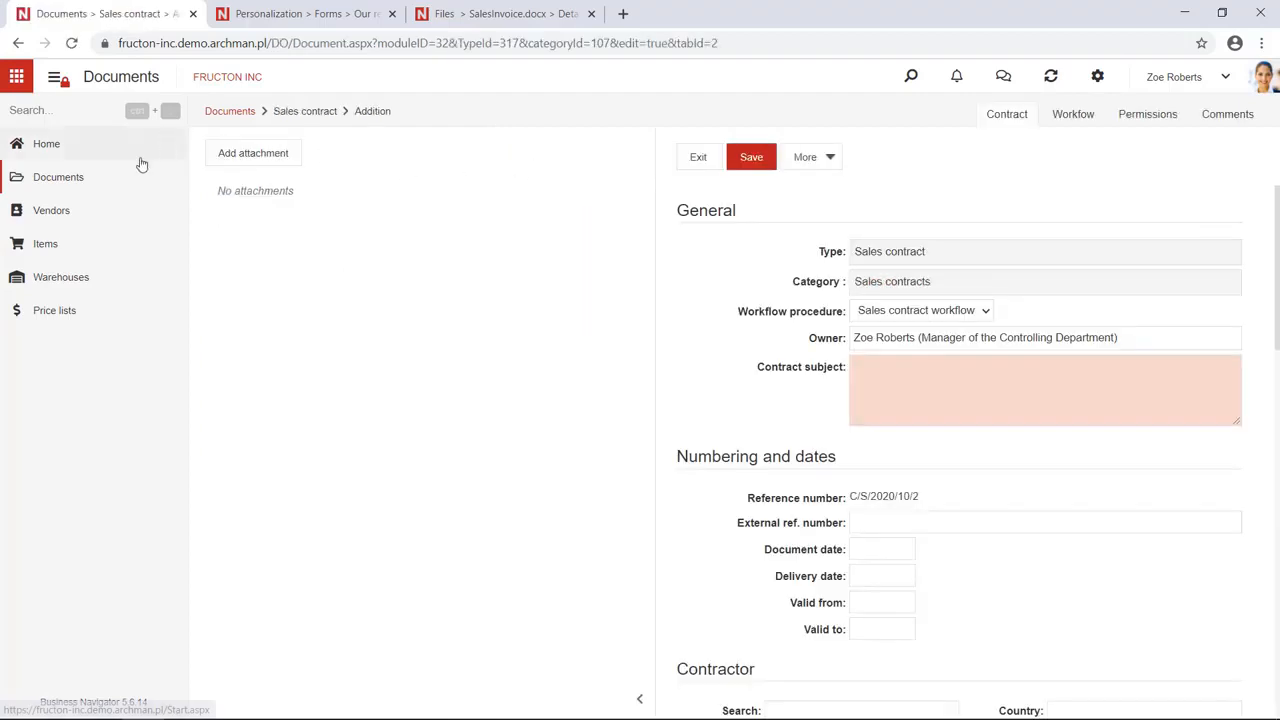
pyautogui.click(55, 77)
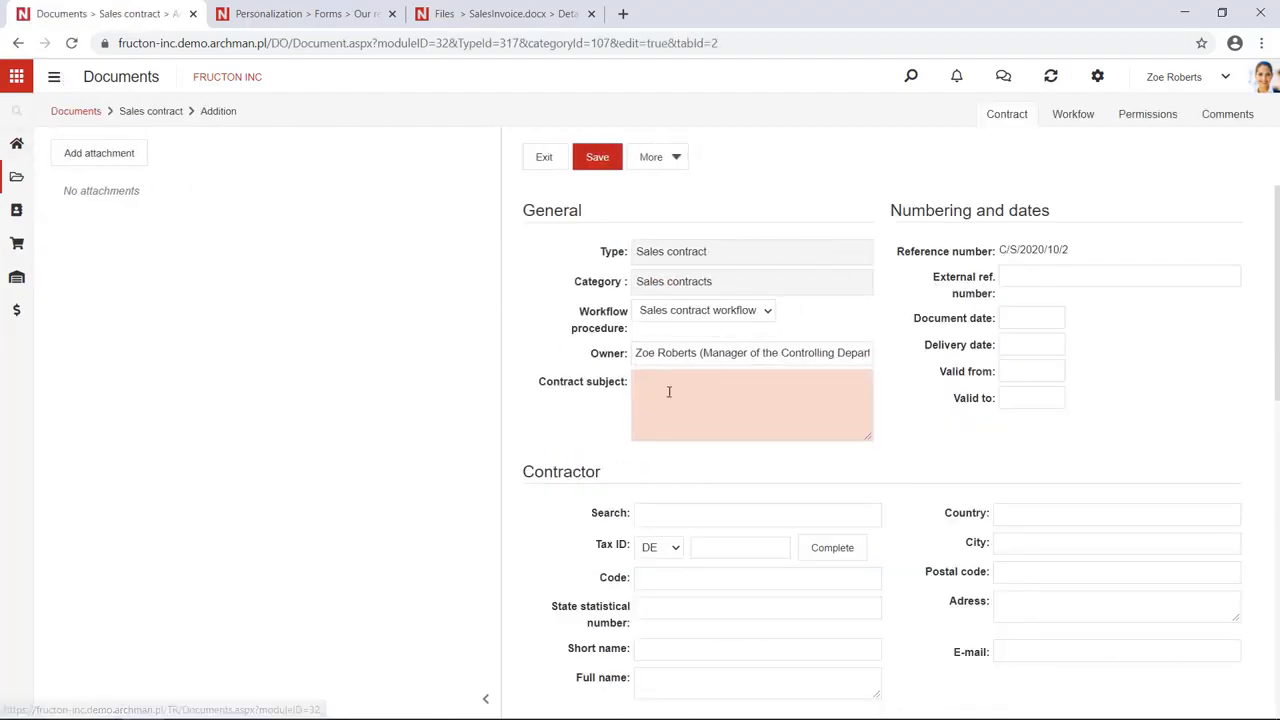
# Enter 'Juices delivery' as the contract subject
pyautogui.click(682, 400)
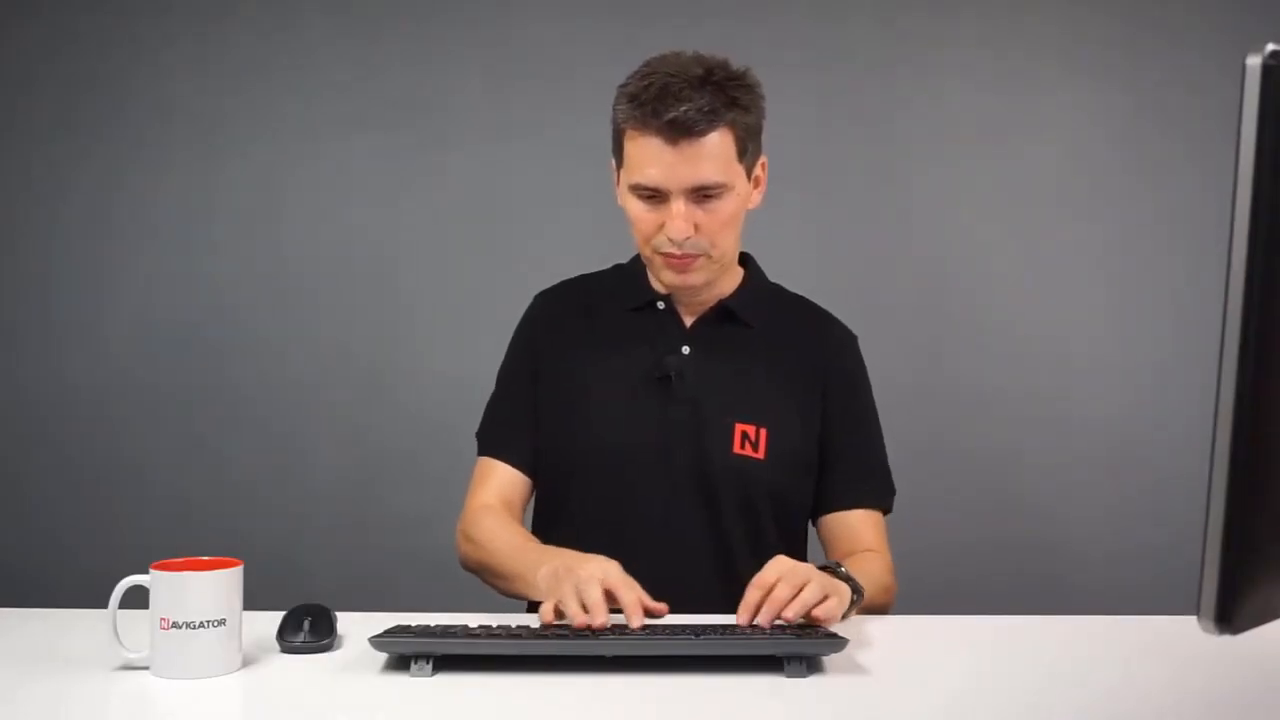
pyautogui.write('Juices dev')
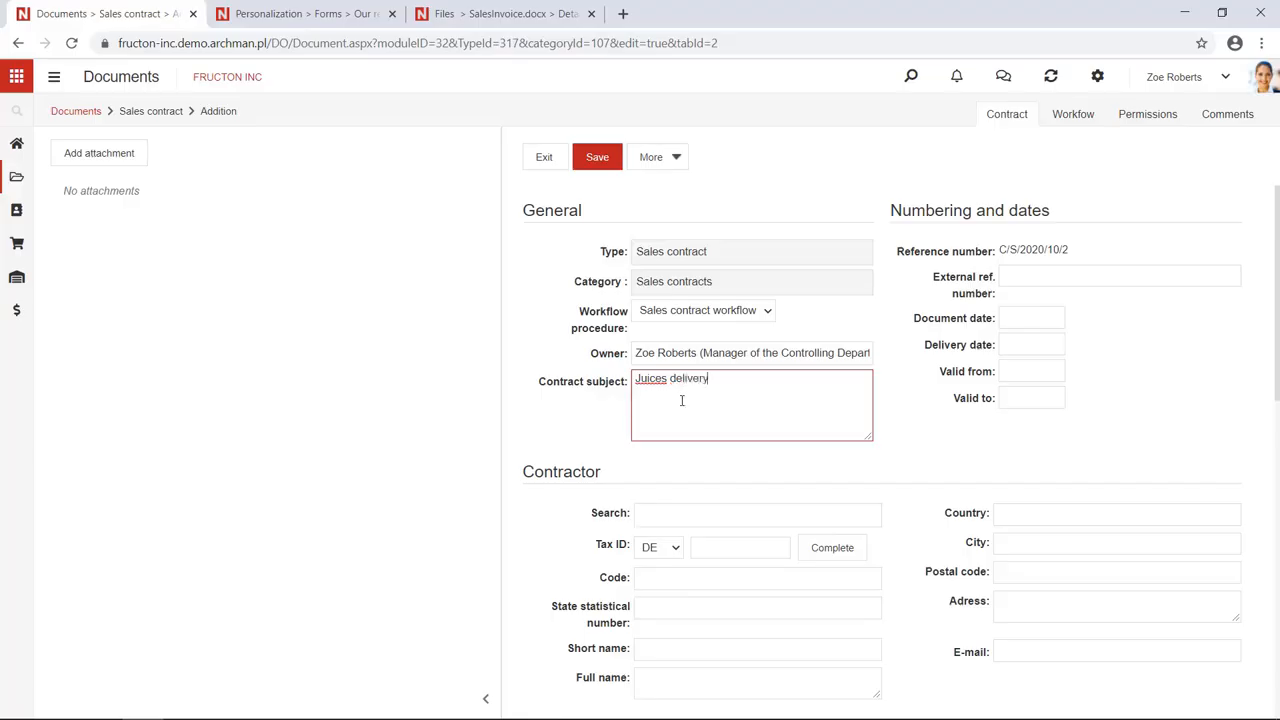
pyautogui.scroll(-2, 684, 421)
pyautogui.click(708, 349)
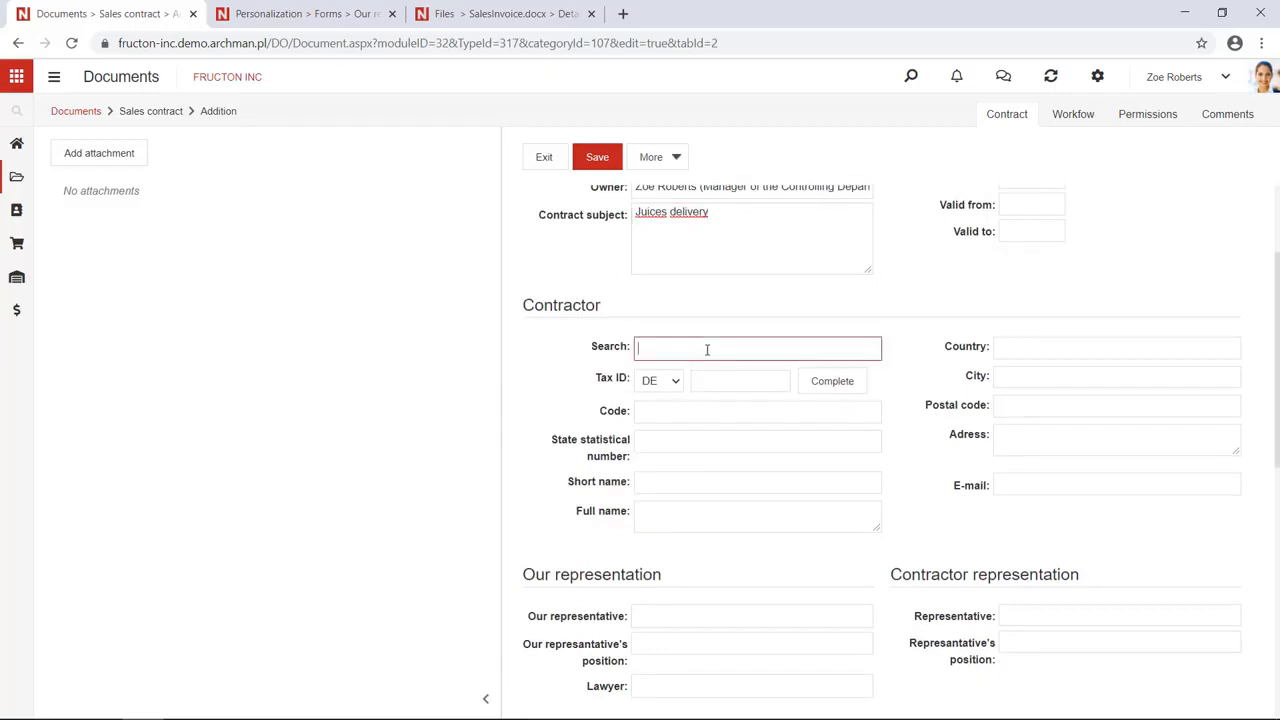
# Set Turbo Juice as contractor and choose our representative with position CEO
pyautogui.write('tu')
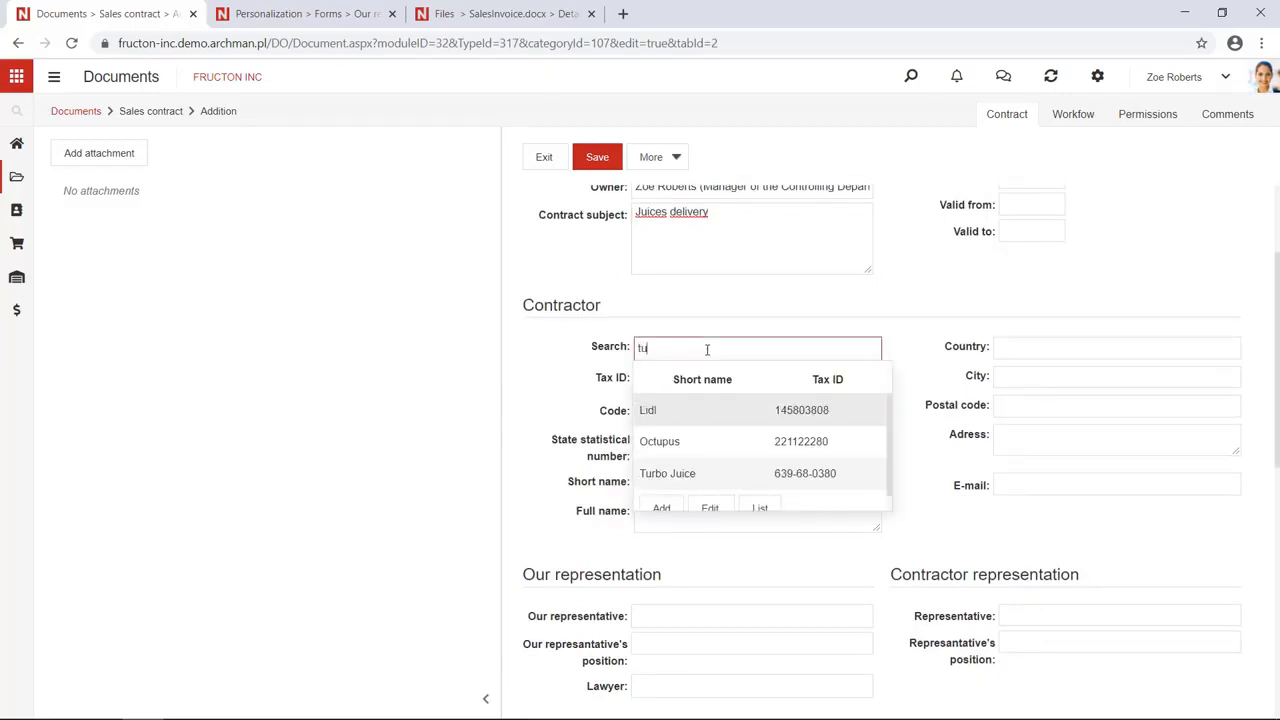
pyautogui.click(710, 479)
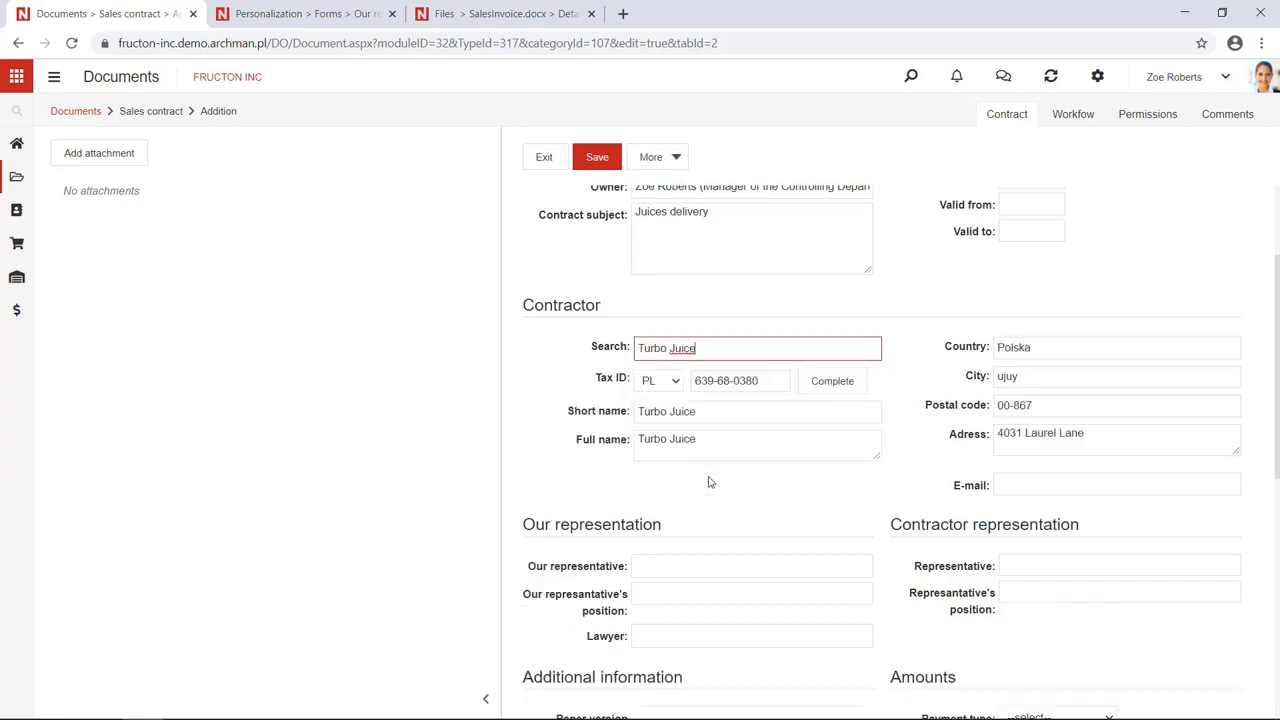
pyautogui.scroll(-1, 708, 482)
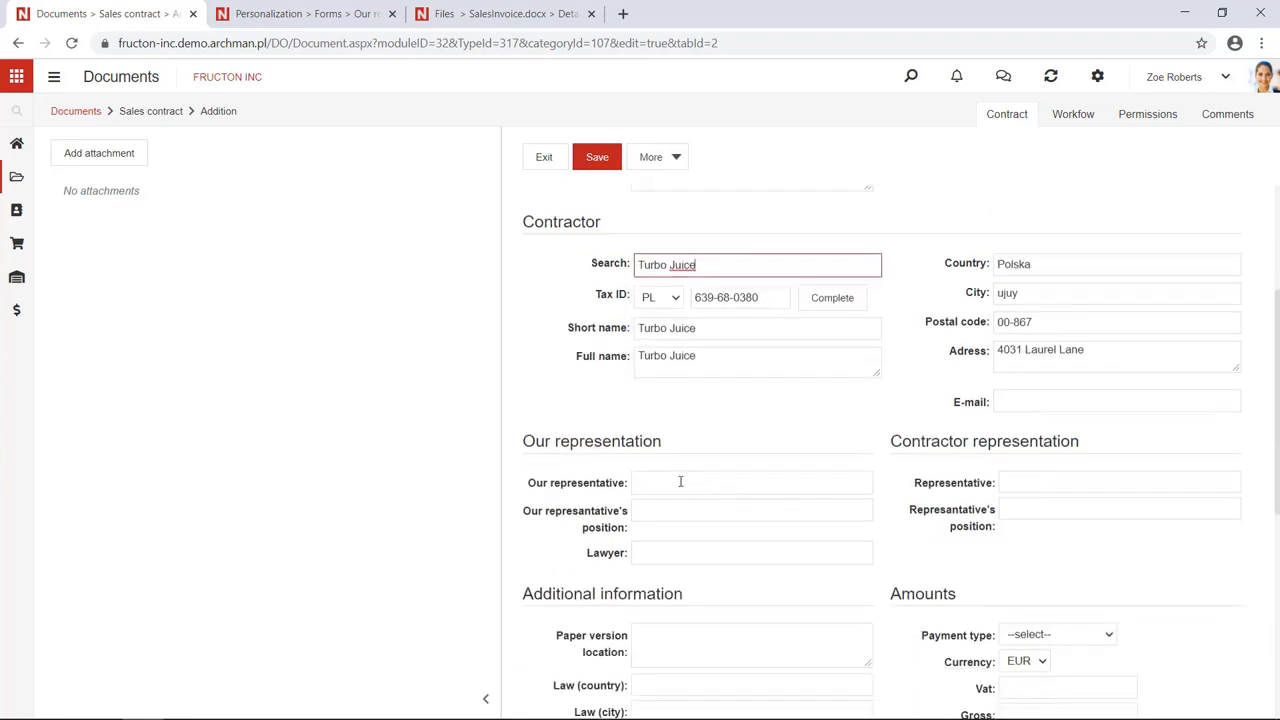
pyautogui.click(680, 482)
pyautogui.scroll(-1, 680, 482)
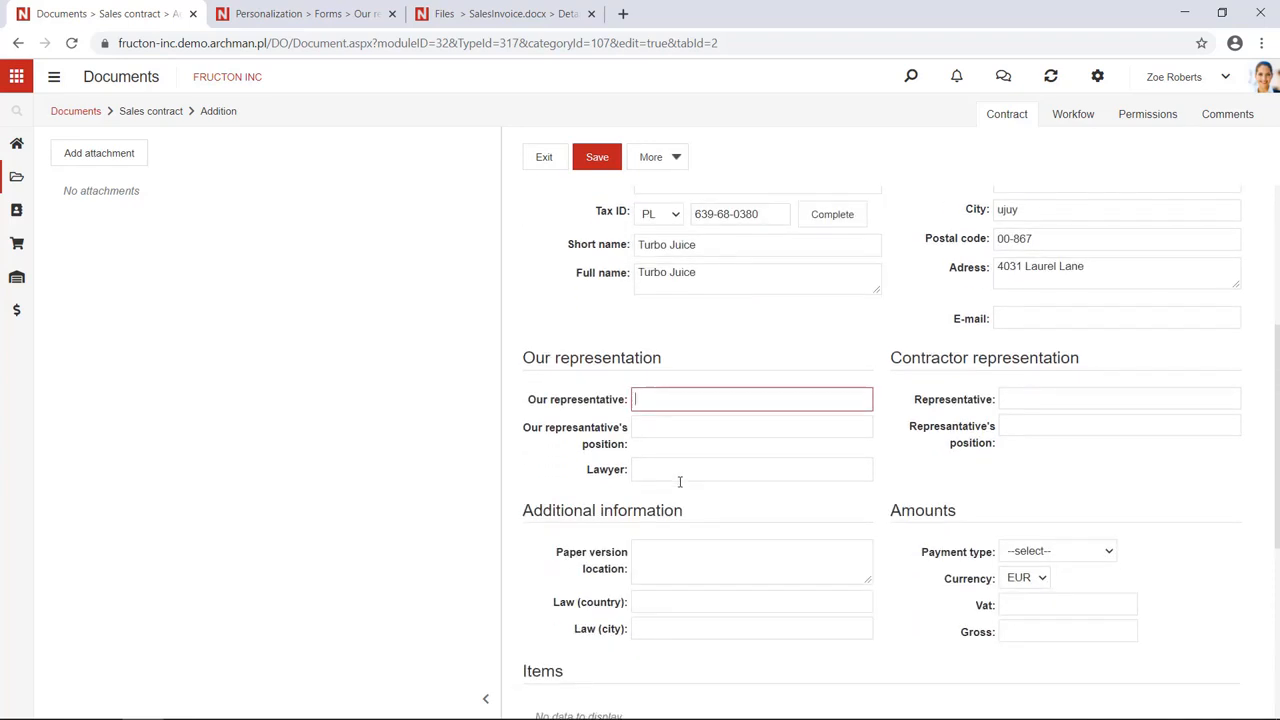
pyautogui.click(691, 407)
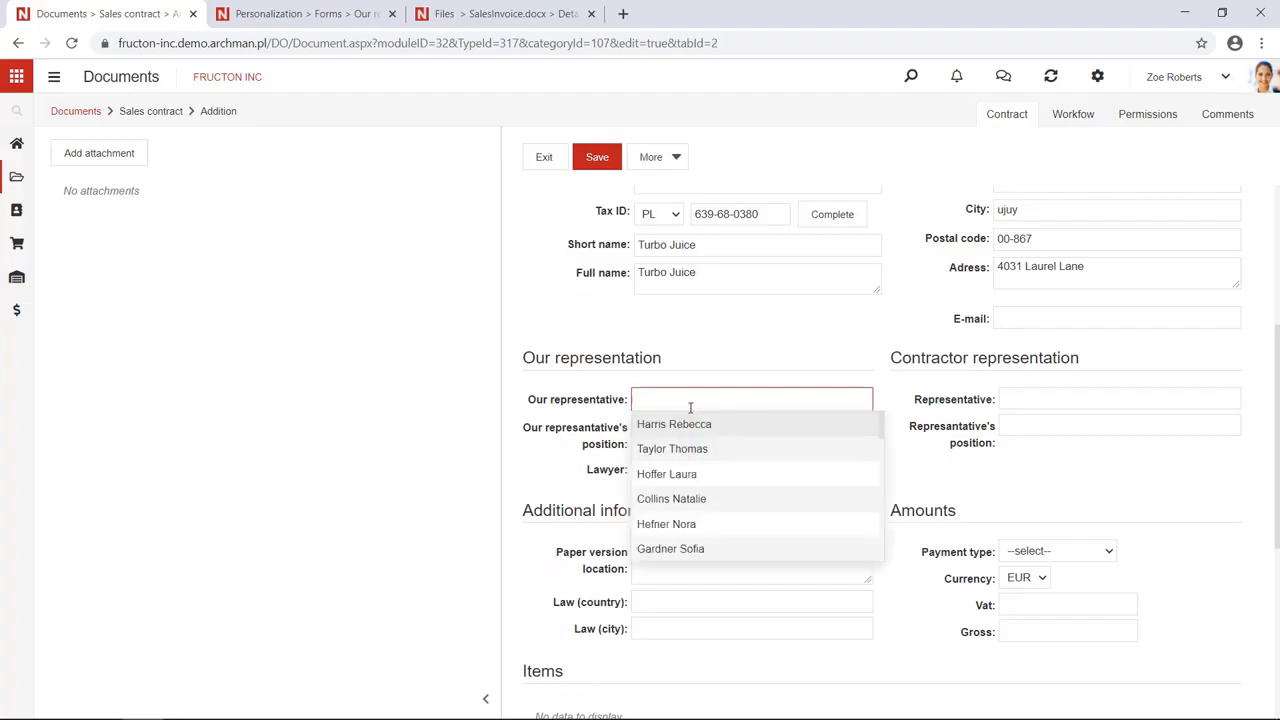
pyautogui.click(703, 427)
pyautogui.click(699, 428)
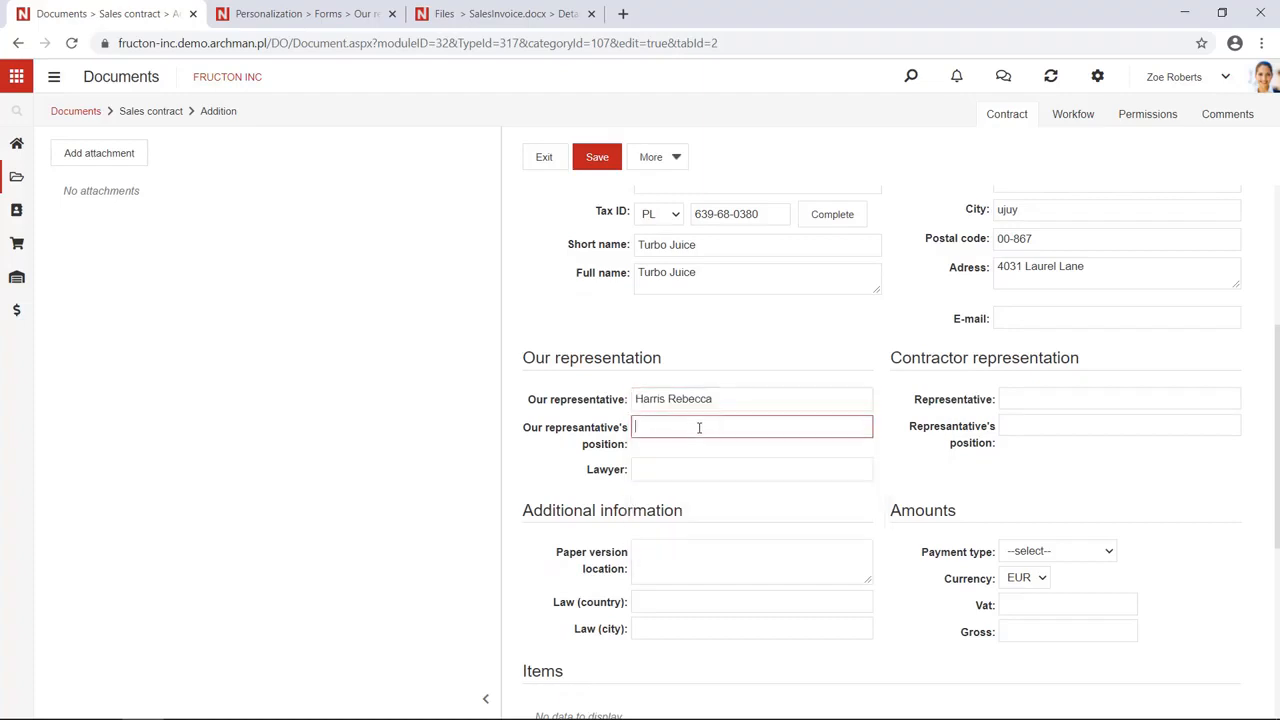
pyautogui.write('CF')
pyautogui.write('EO')
pyautogui.press('Left')
pyautogui.press('Left')
pyautogui.press('BackSpace')
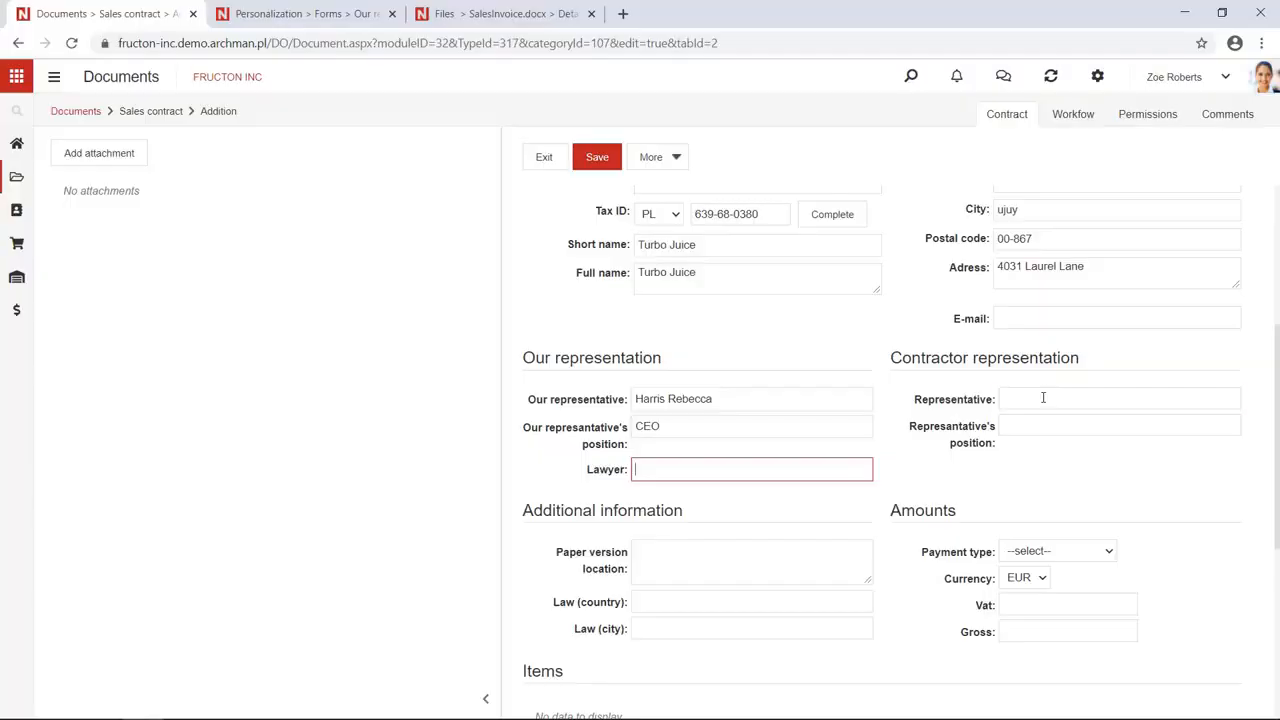
# Fill in the contractor's representative name with position CEO
pyautogui.click(1043, 398)
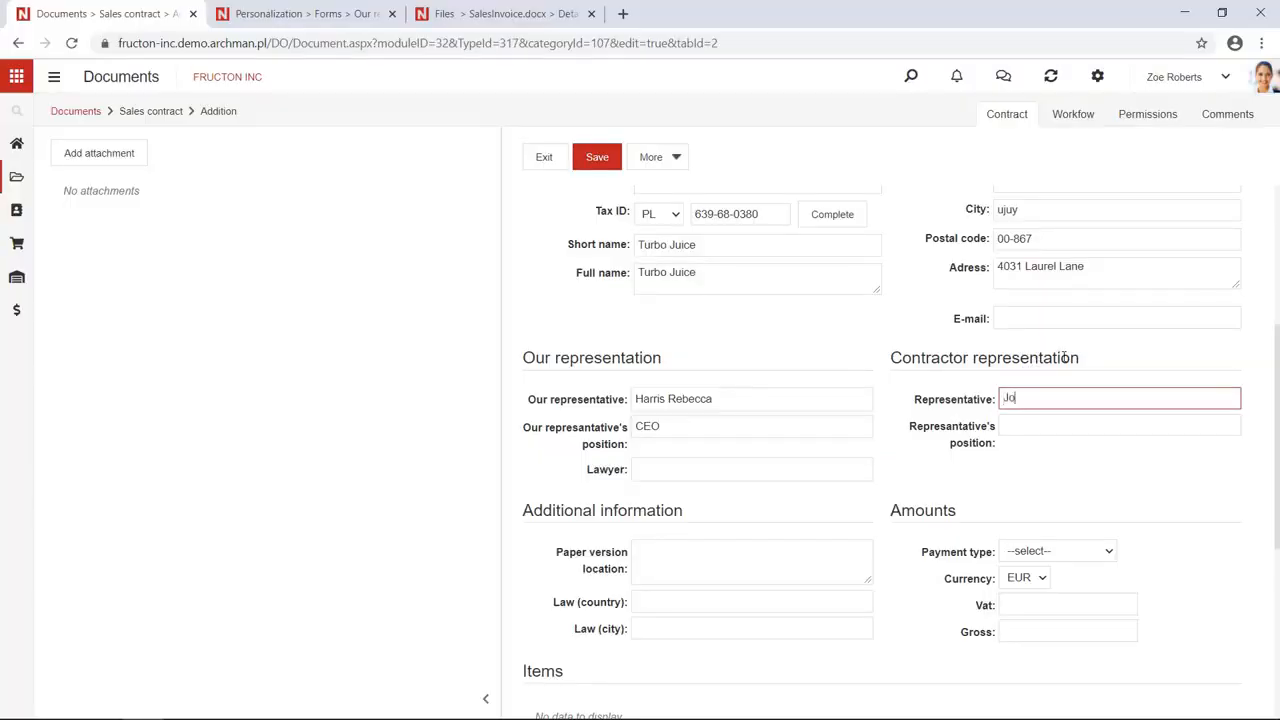
pyautogui.write('John Smith')
pyautogui.click(1053, 424)
pyautogui.write('CEO')
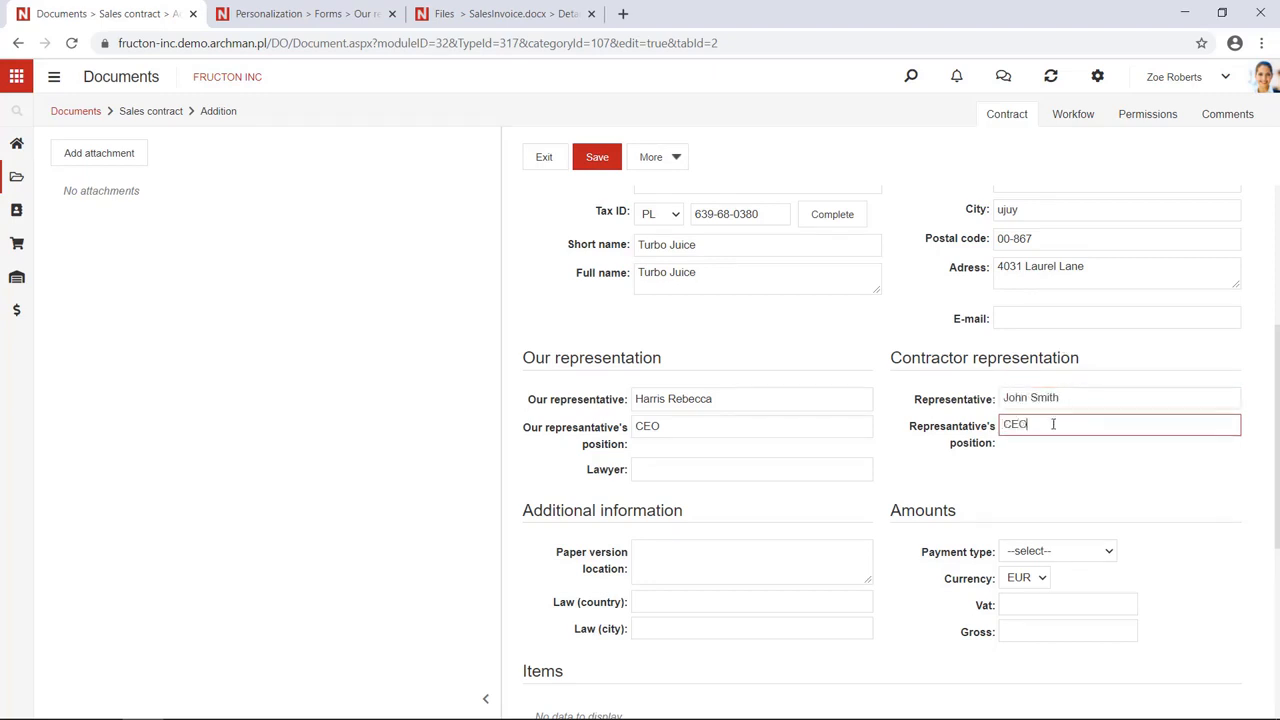
pyautogui.scroll(-1, 914, 486)
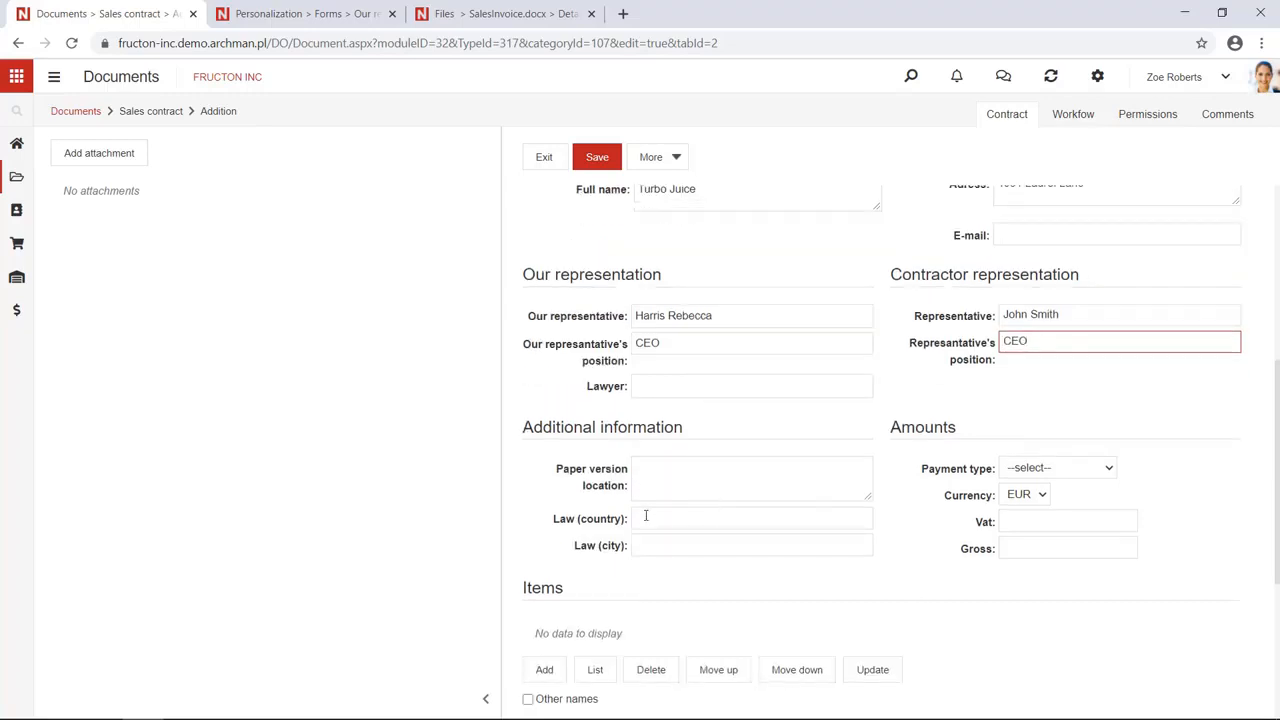
# Set the governing law to country German and city Berlin
pyautogui.click(646, 516)
pyautogui.scroll(-1, 652, 527)
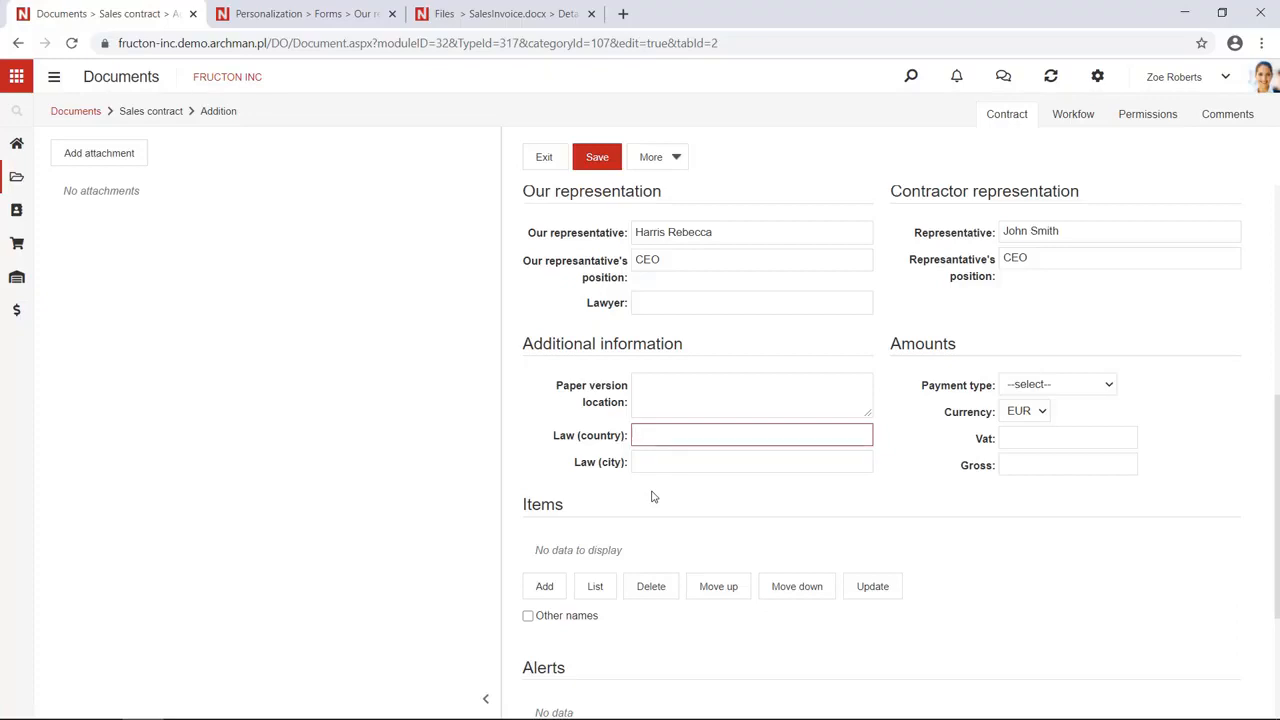
pyautogui.write('German')
pyautogui.click(669, 458)
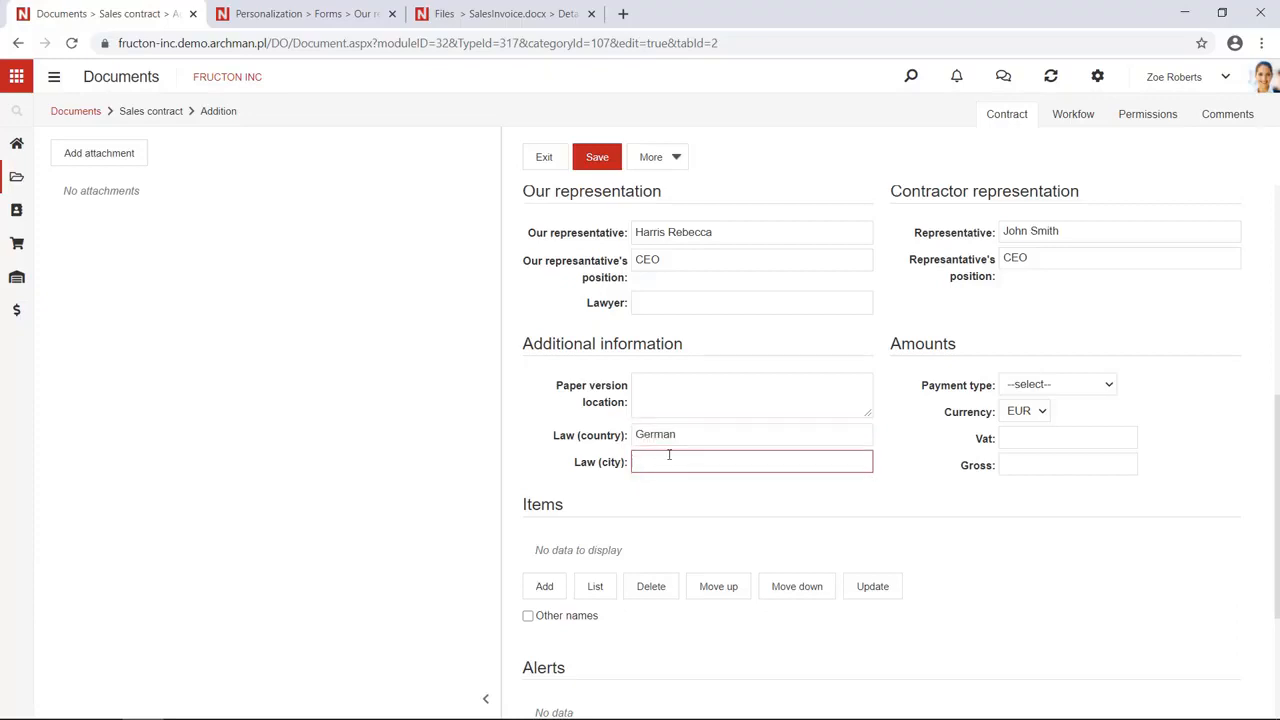
pyautogui.write('Berlin')
pyautogui.click(712, 490)
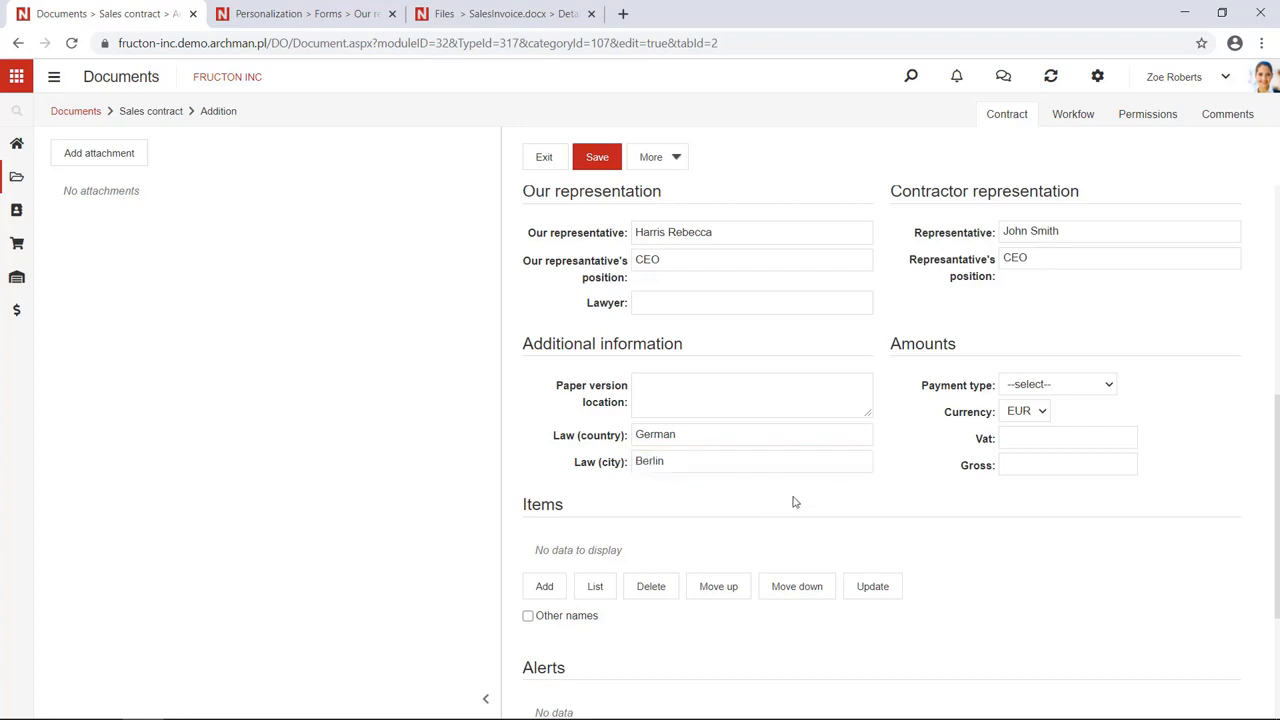
# Choose Transfer (7 days) as payment type and add an empty item row
pyautogui.click(1014, 393)
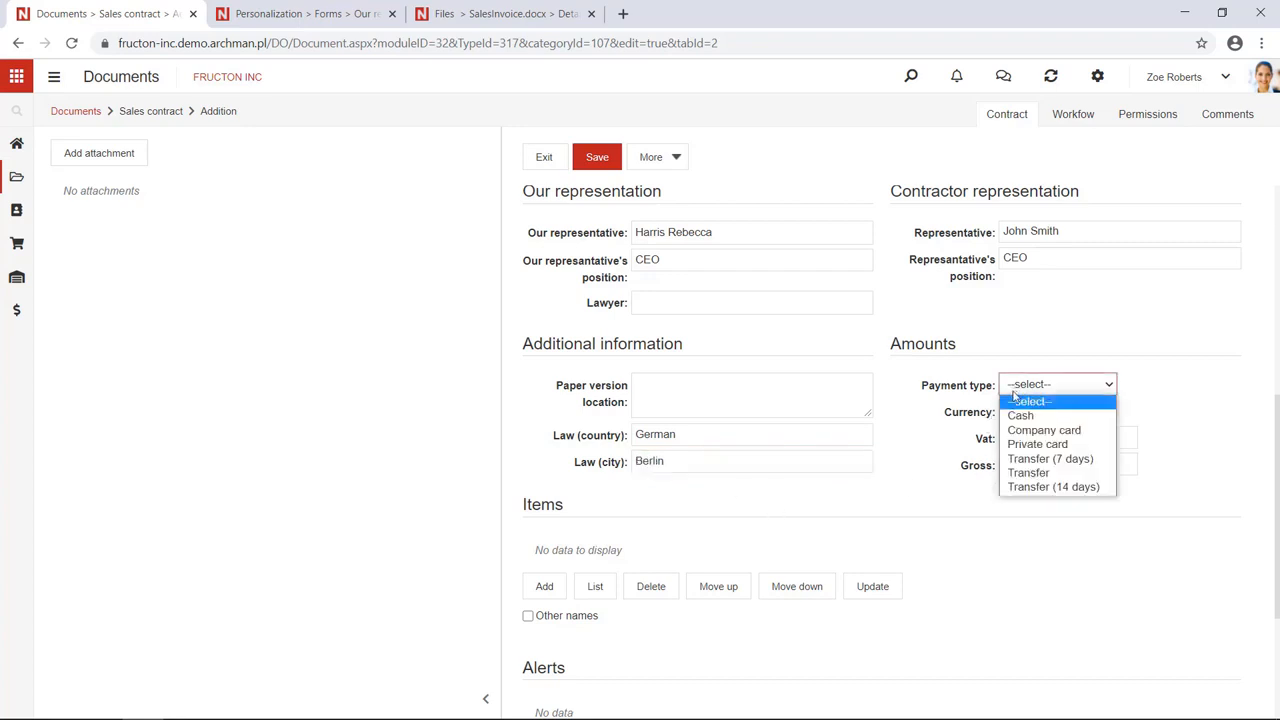
pyautogui.click(1040, 462)
pyautogui.scroll(-2, 798, 550)
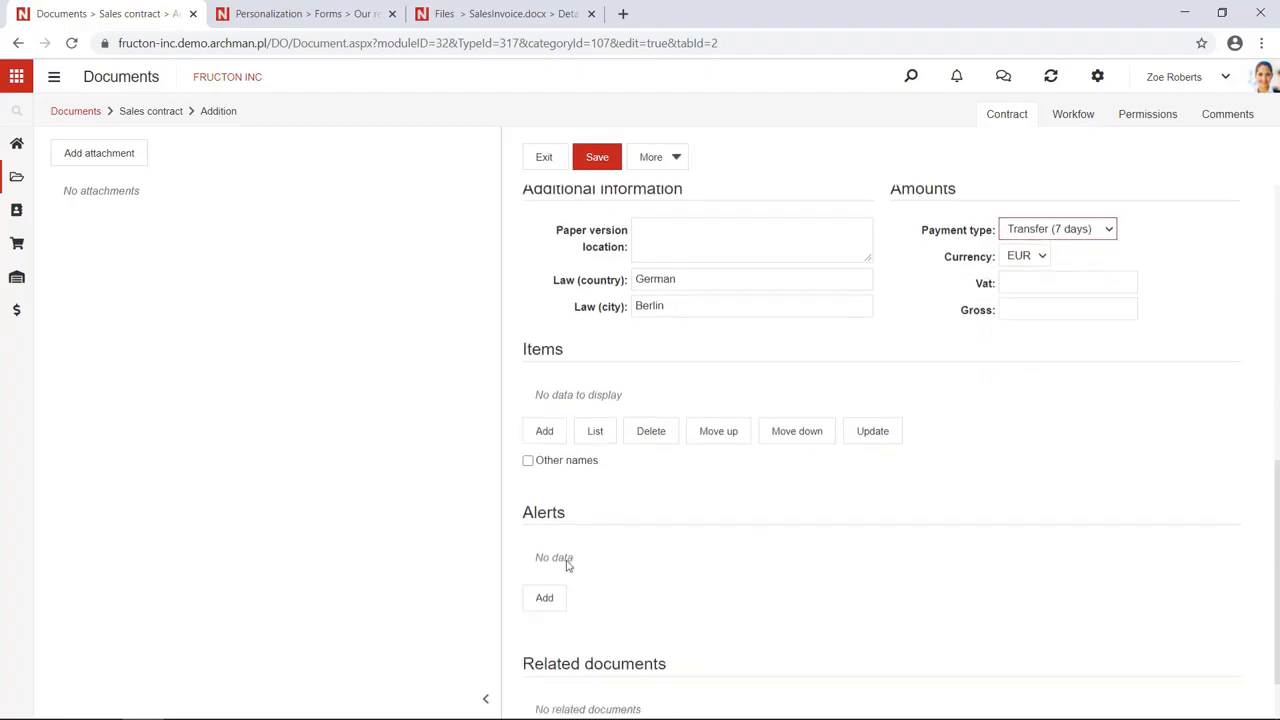
pyautogui.click(543, 420)
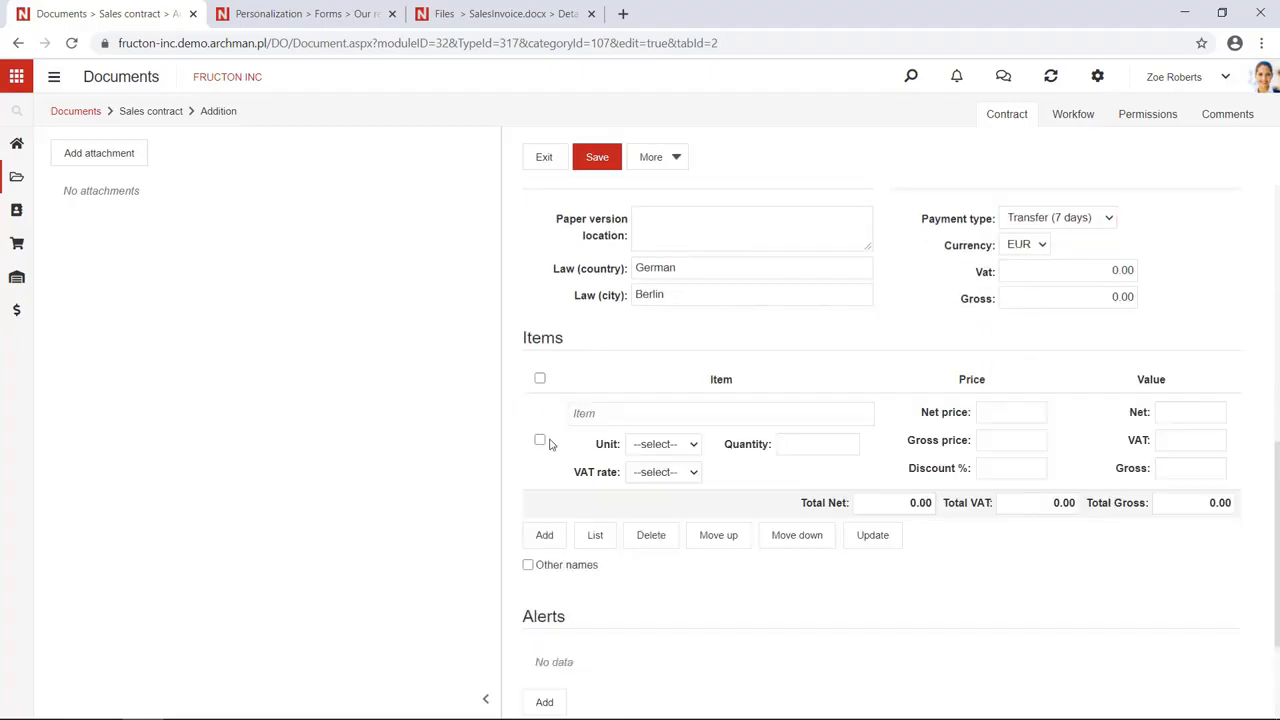
# Add 1,000 units of Orange juice 0,25l (1,401.70 gross) and save the contract
pyautogui.click(602, 412)
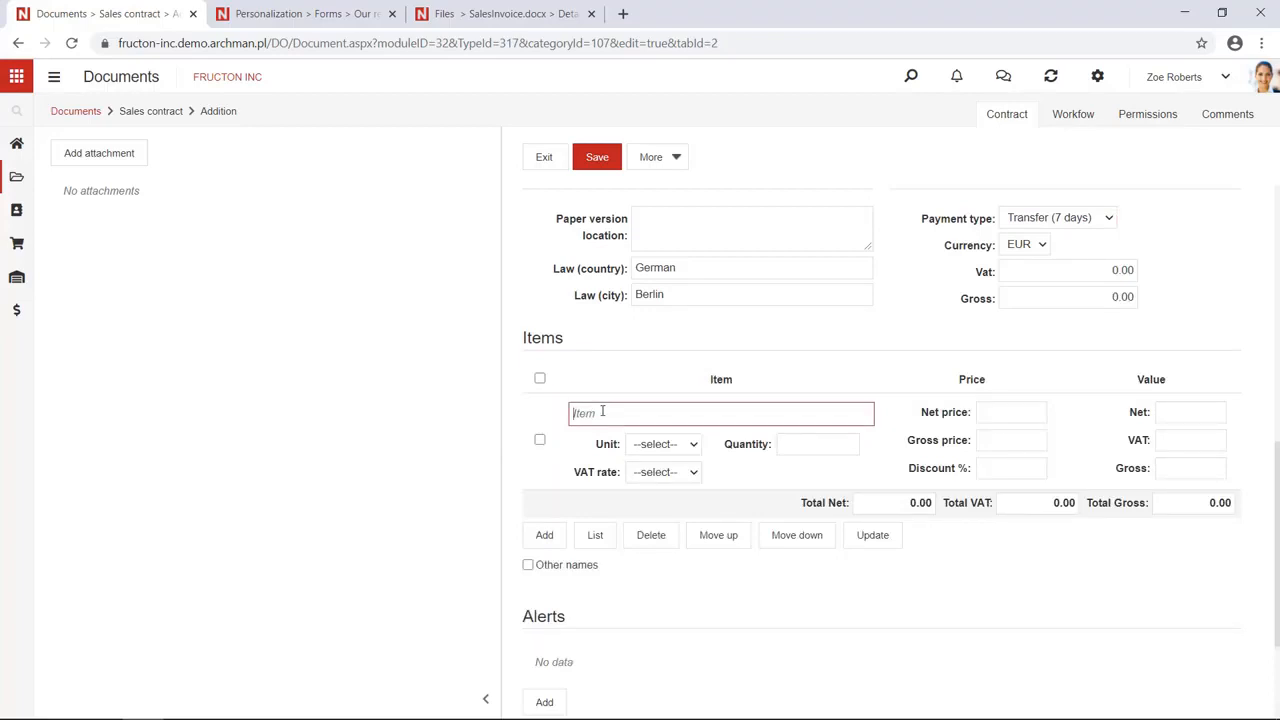
pyautogui.write('Ora')
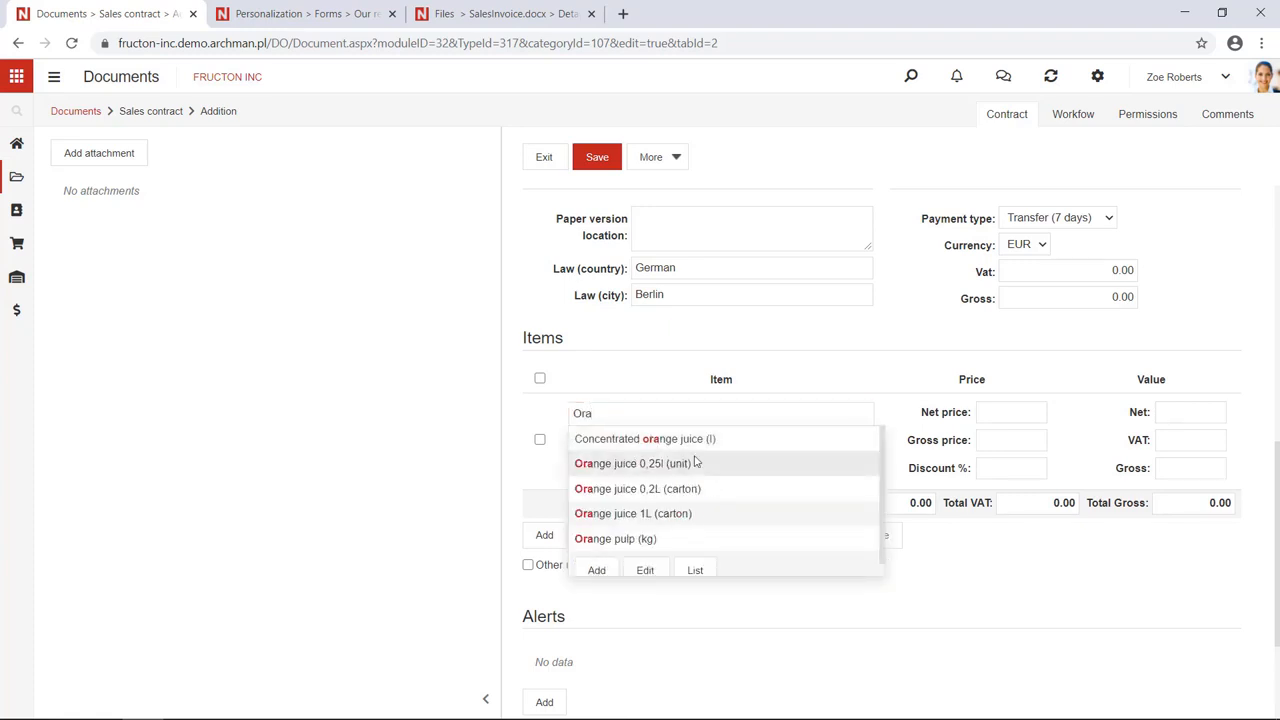
pyautogui.click(692, 464)
pyautogui.click(806, 448)
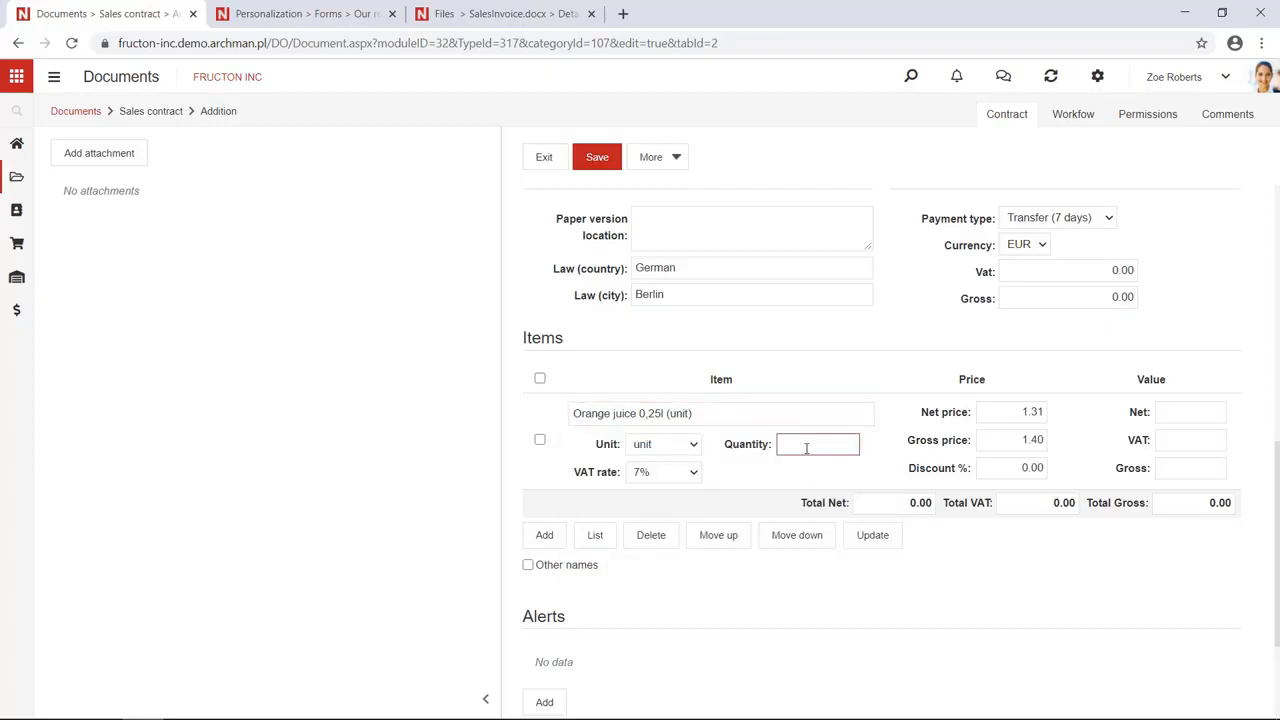
pyautogui.write('1000')
pyautogui.click(838, 476)
pyautogui.scroll(-1, 838, 478)
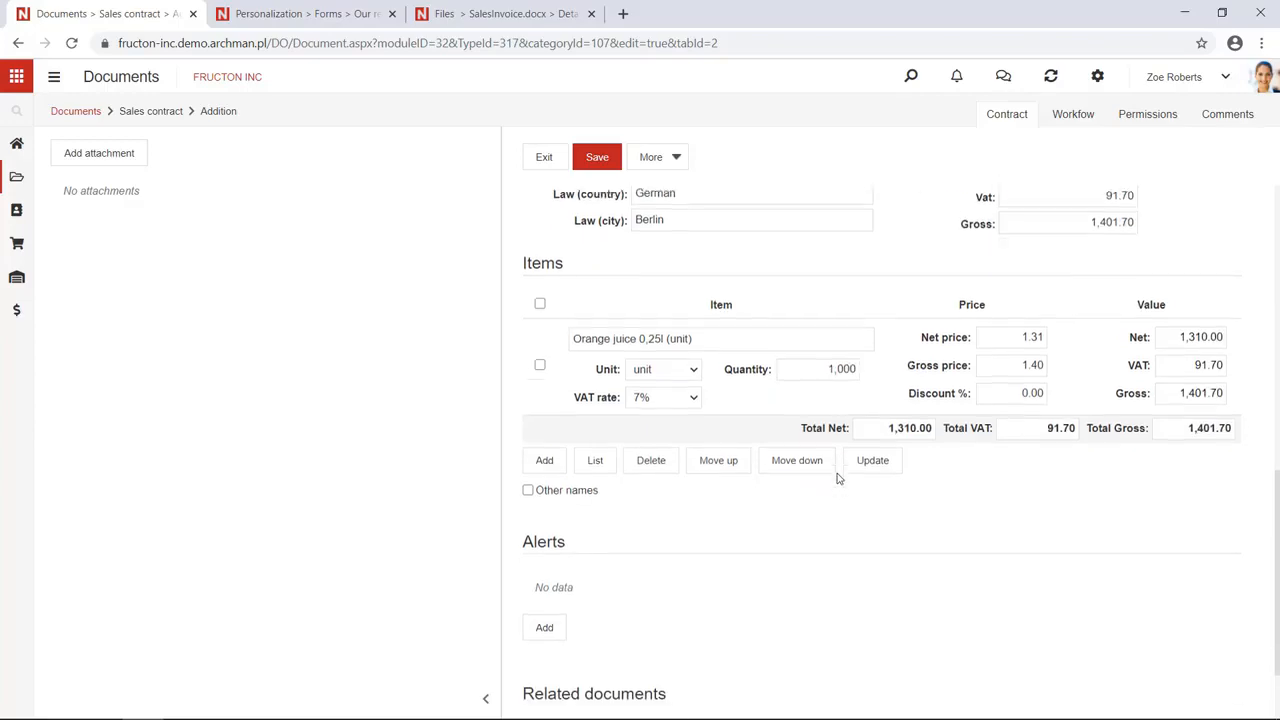
pyautogui.scroll(4, 843, 480)
pyautogui.click(597, 157)
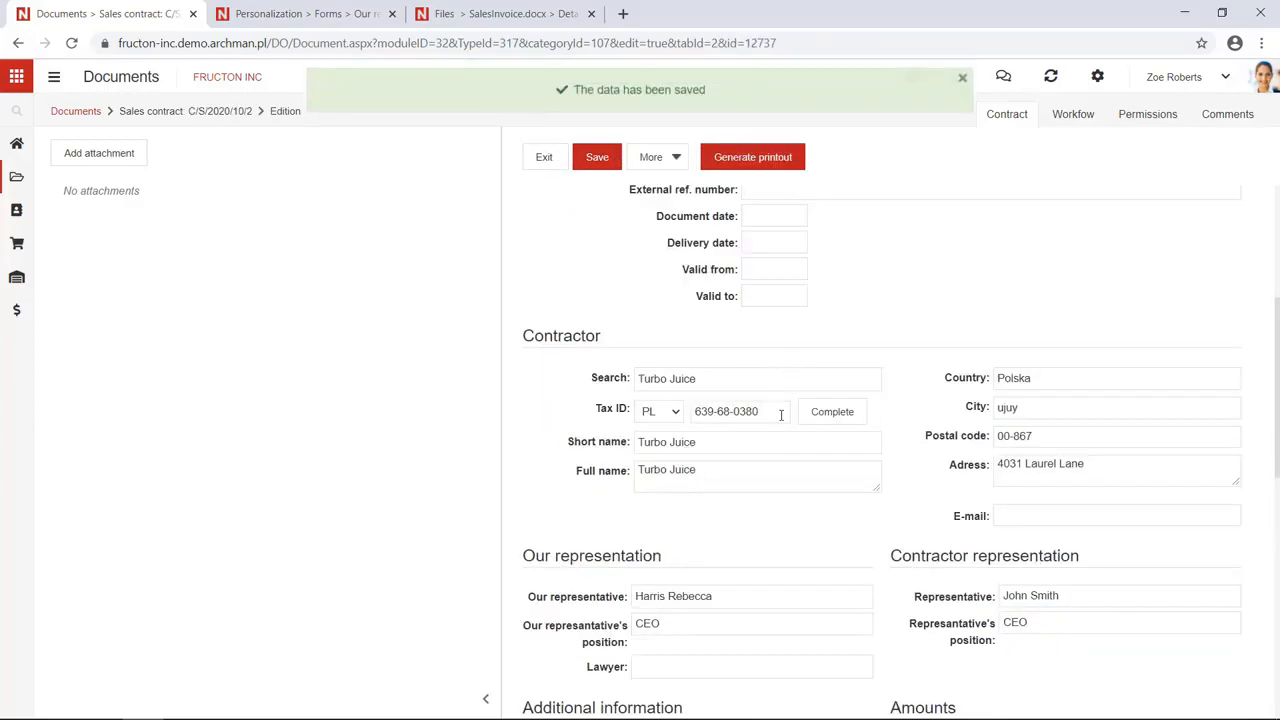
# Review the contract's workflow diagram, then generate the Sales contract printout from the template
pyautogui.moveTo(502, 280); pyautogui.dragTo(440, 276)
pyautogui.scroll(-2, 466, 274)
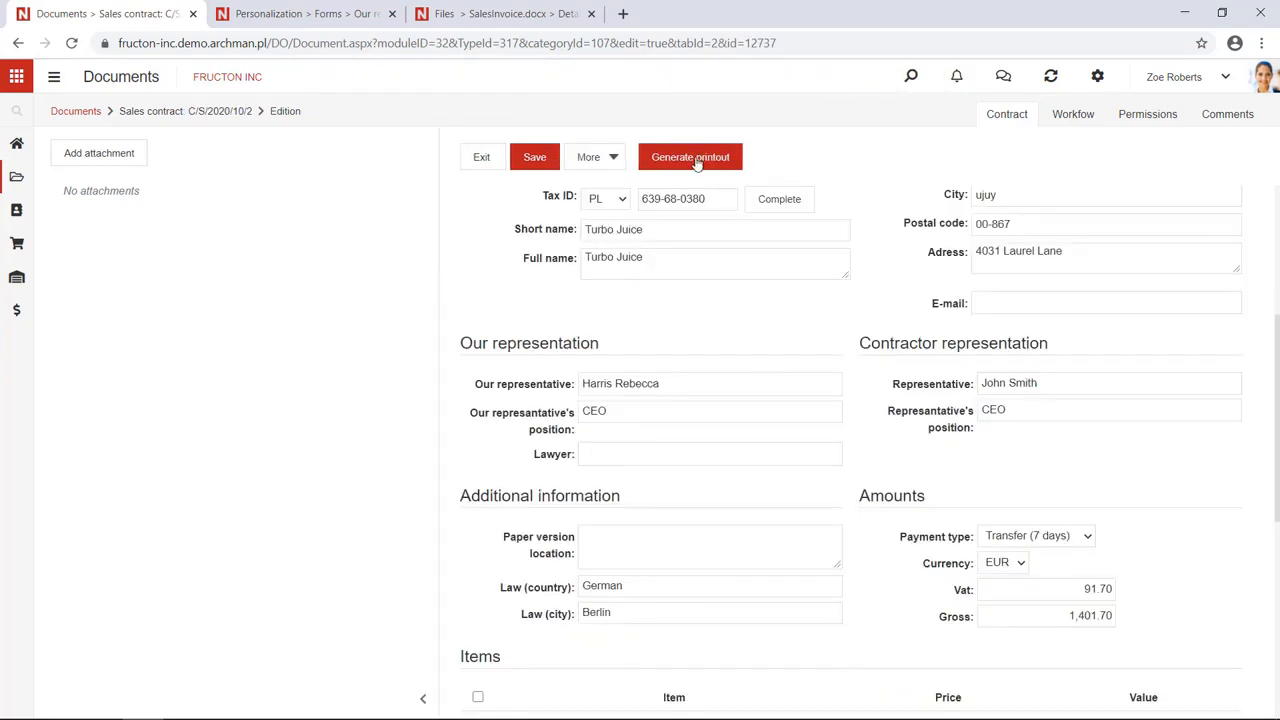
pyautogui.click(1078, 116)
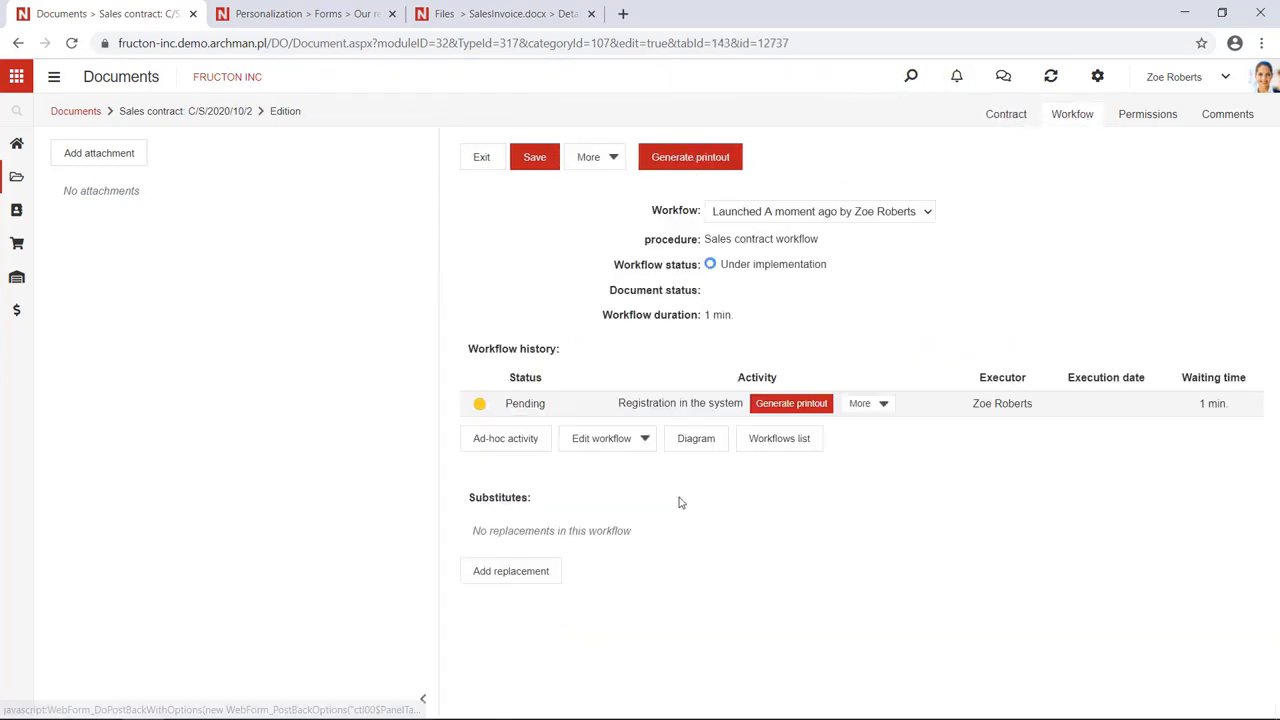
pyautogui.click(700, 440)
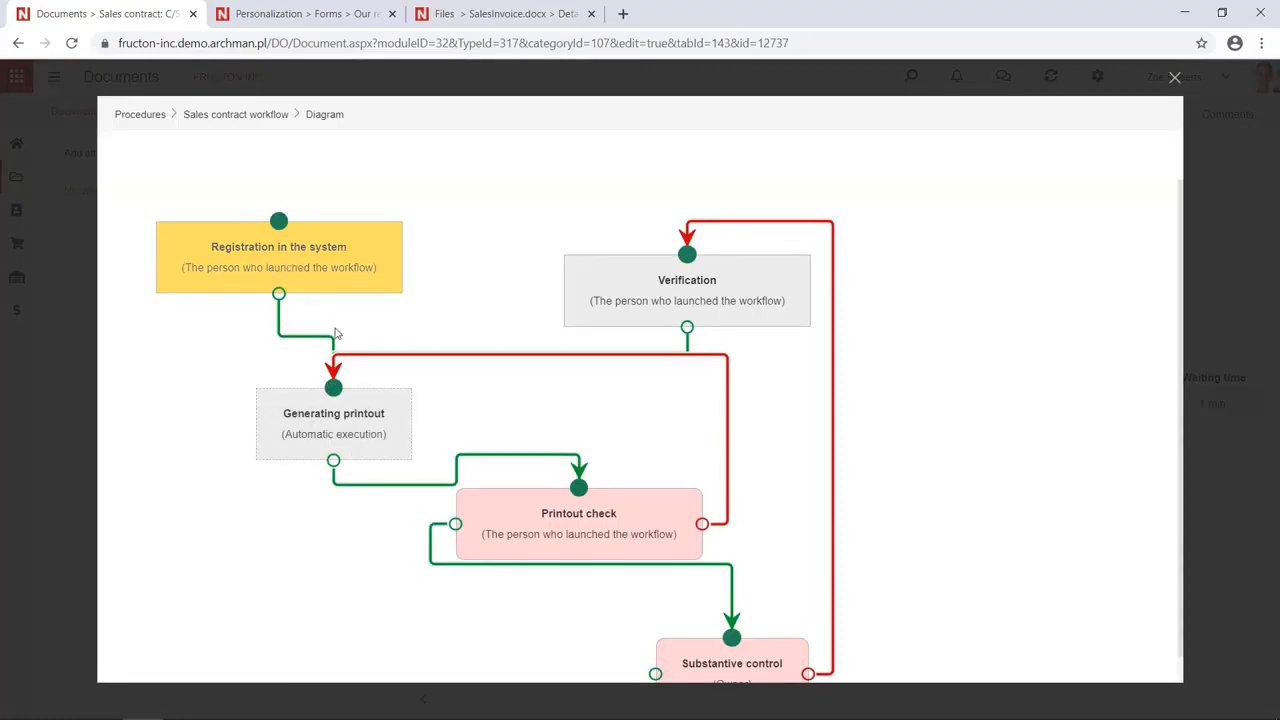
pyautogui.click(1172, 78)
pyautogui.click(691, 161)
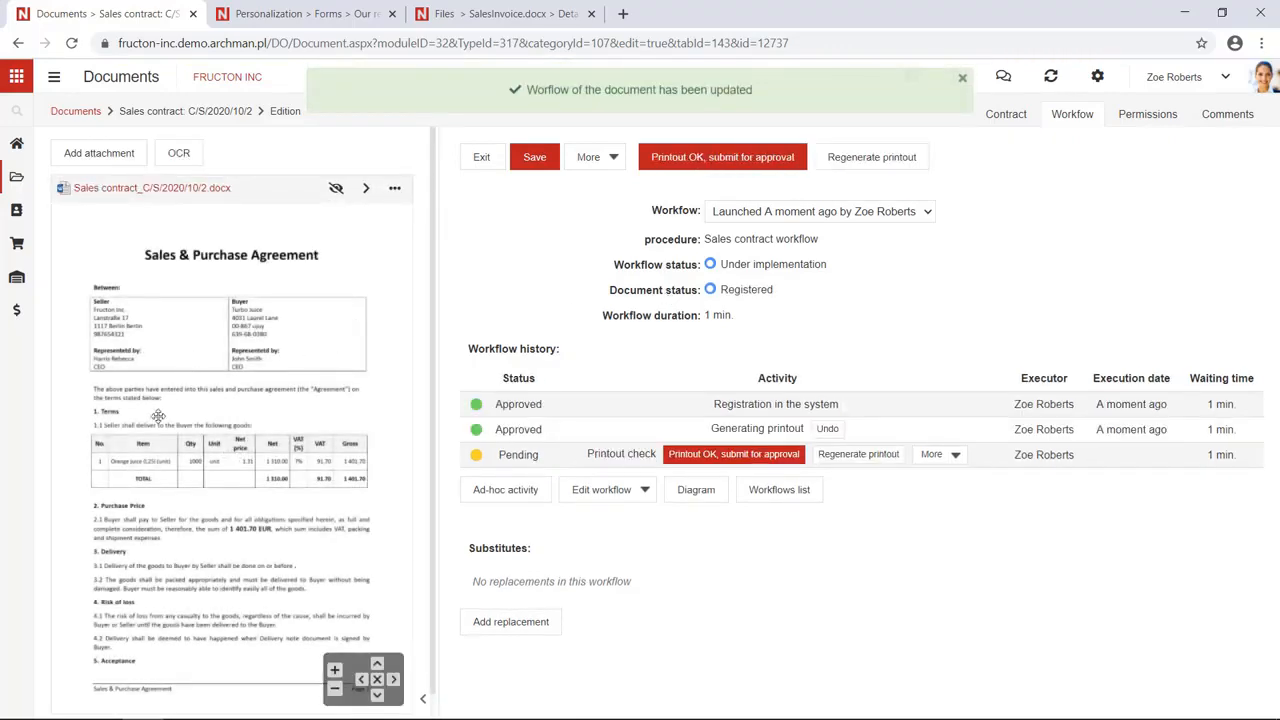
# Zoom through the generated agreement, return to the Contract details, and widen the preview
pyautogui.scroll(5, 111, 328)
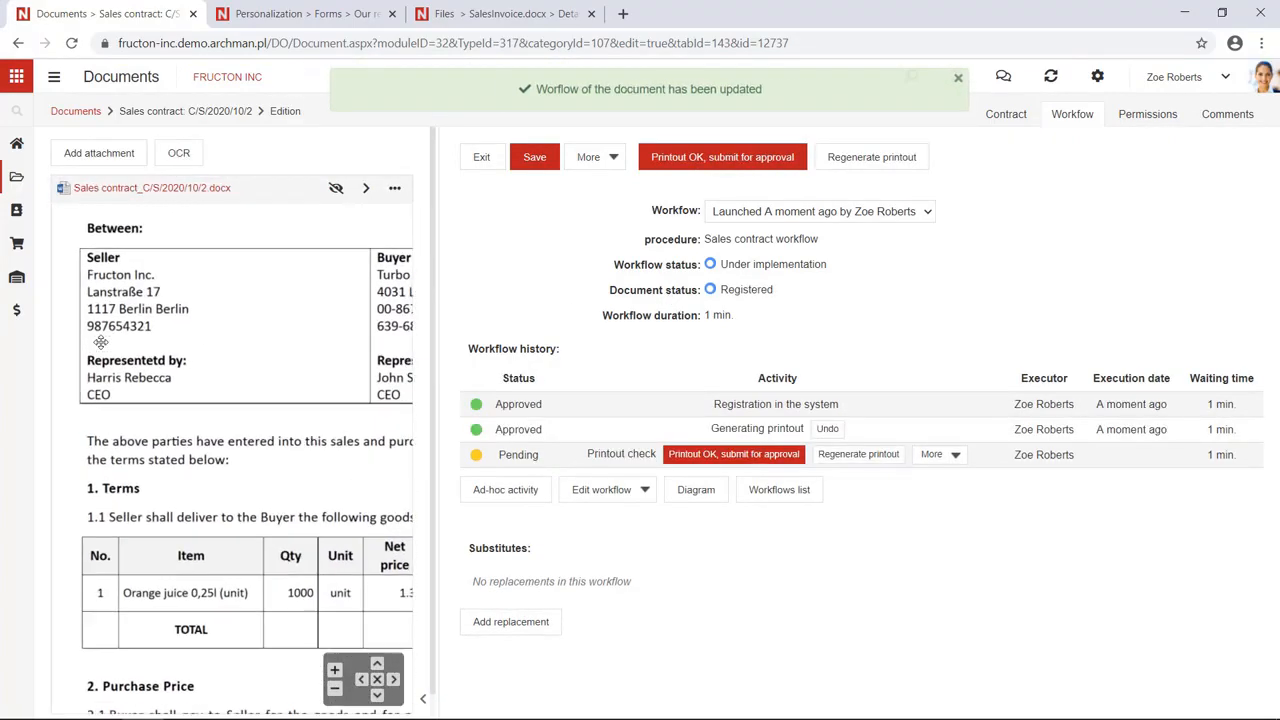
pyautogui.scroll(-5, 115, 305)
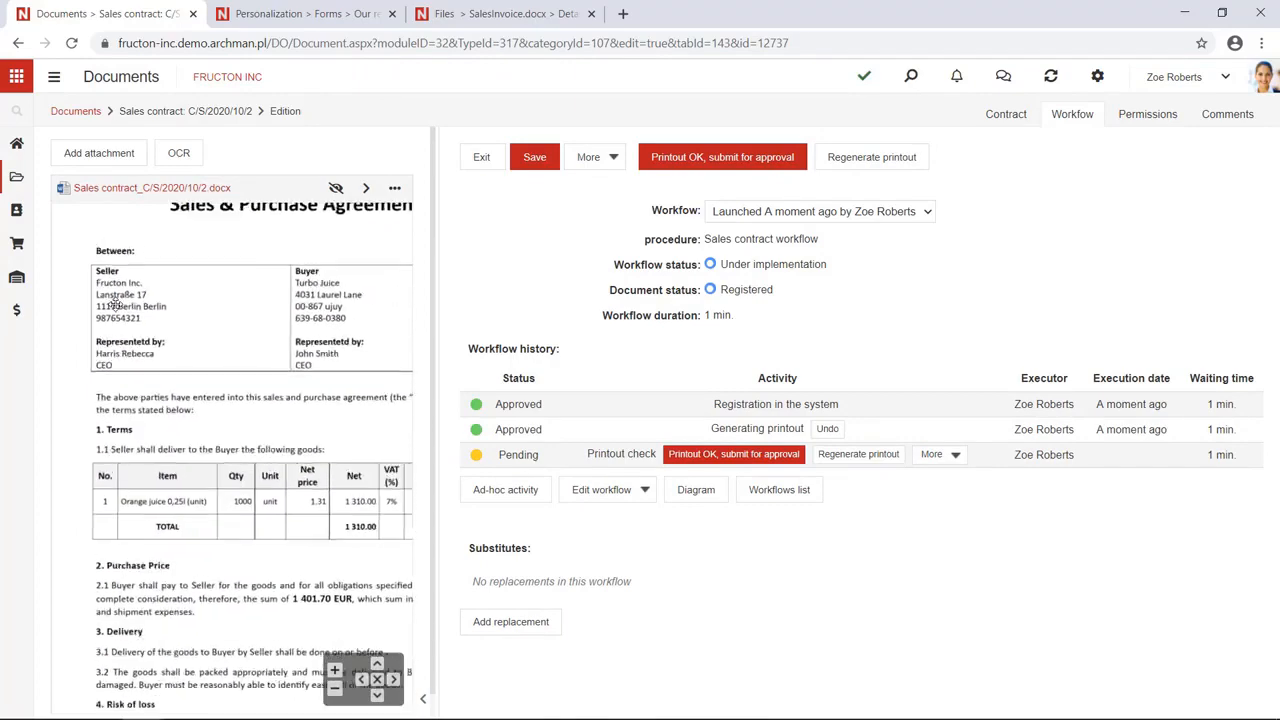
pyautogui.click(992, 124)
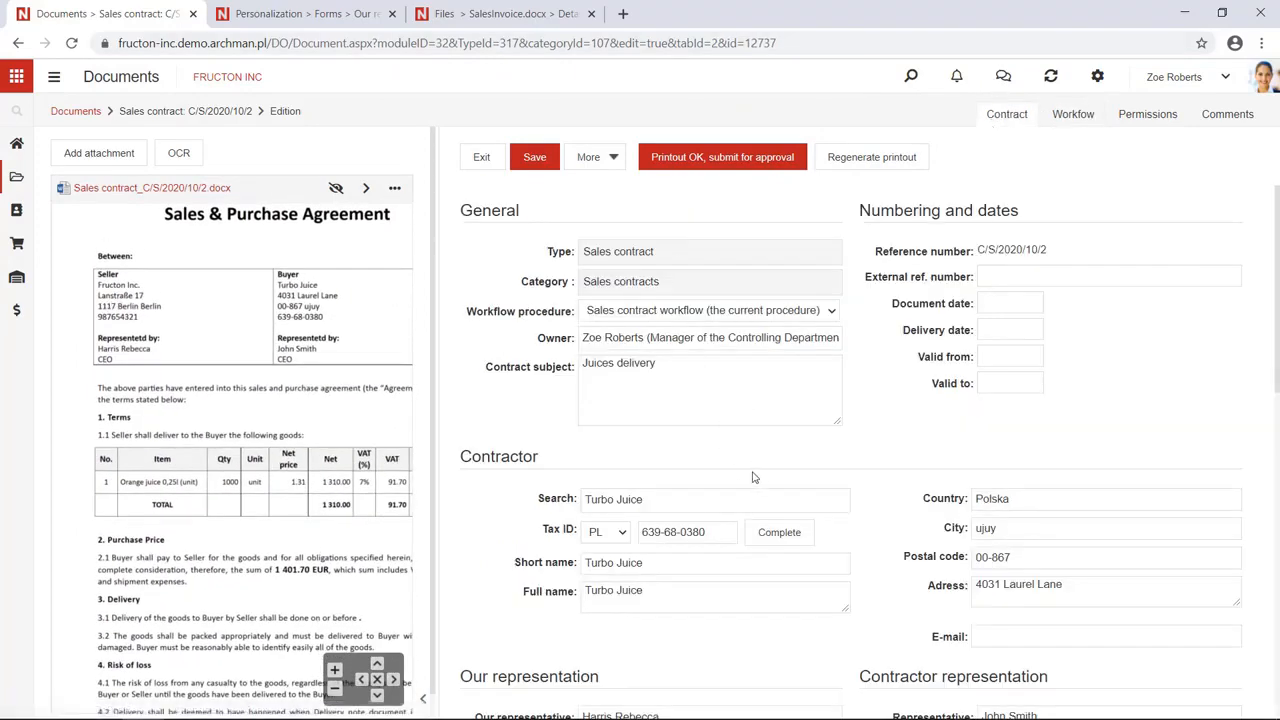
pyautogui.scroll(3, 124, 476)
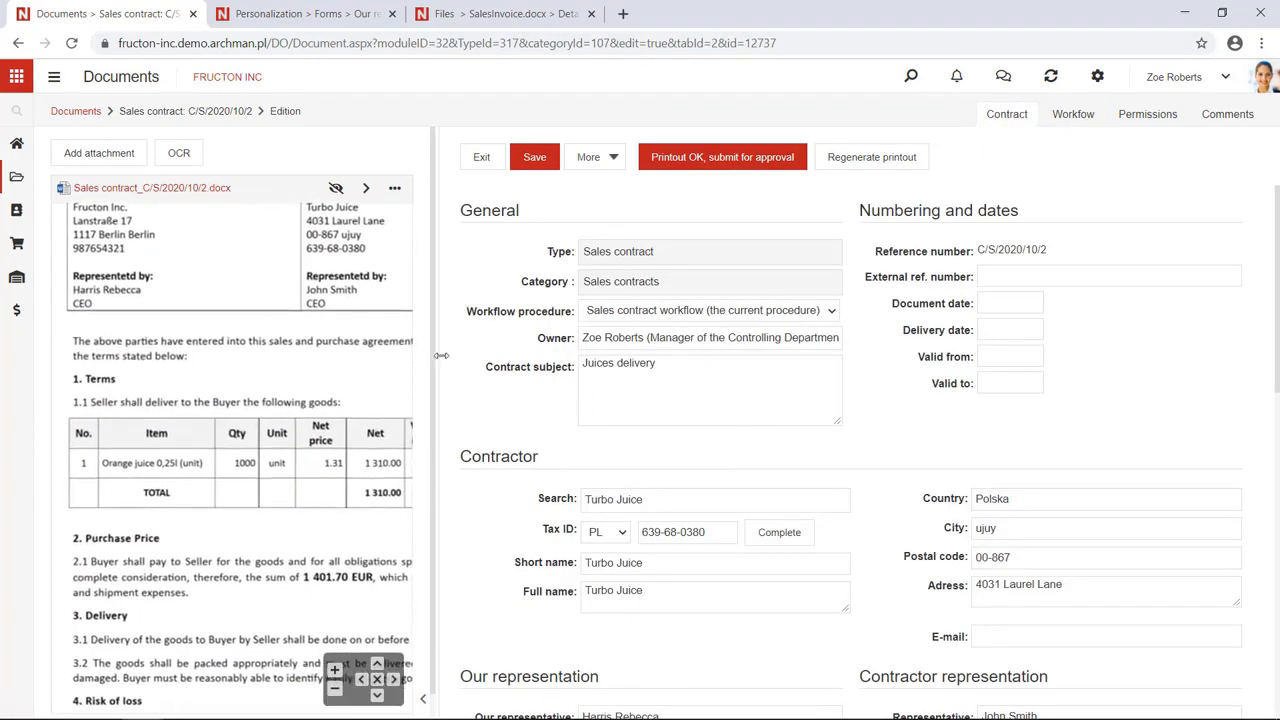
pyautogui.moveTo(572, 318); pyautogui.dragTo(572, 318)
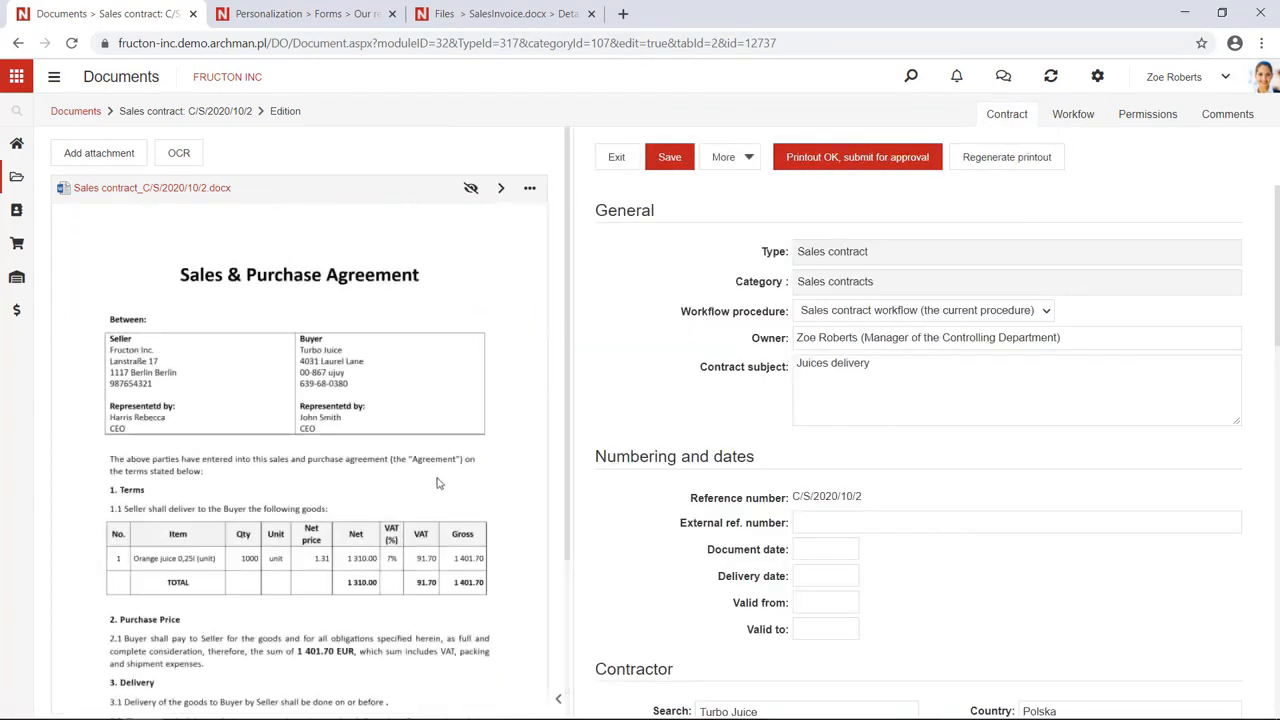